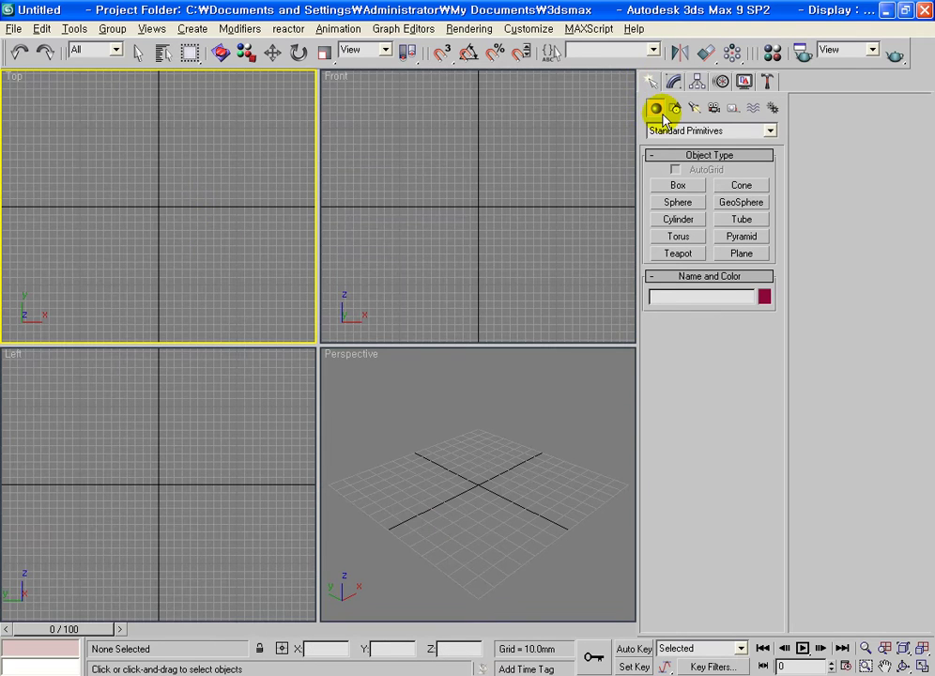
Create a 400 x 400 x 400 mm box with 3 segments per side in the Top view
click(694, 187)
drag(105, 237, 197, 156)
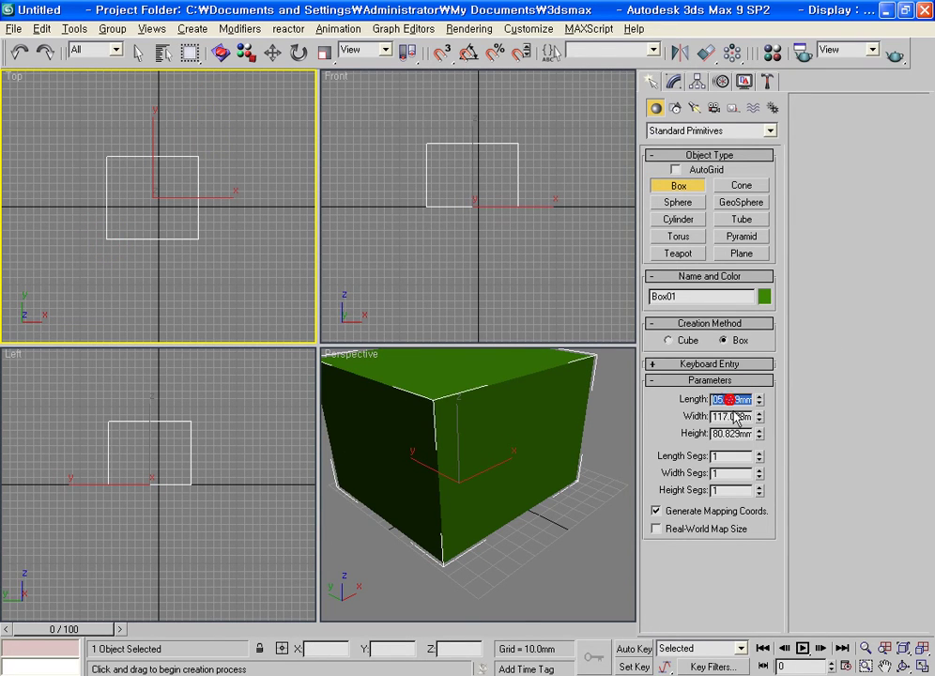
key(Tab)
text(4)
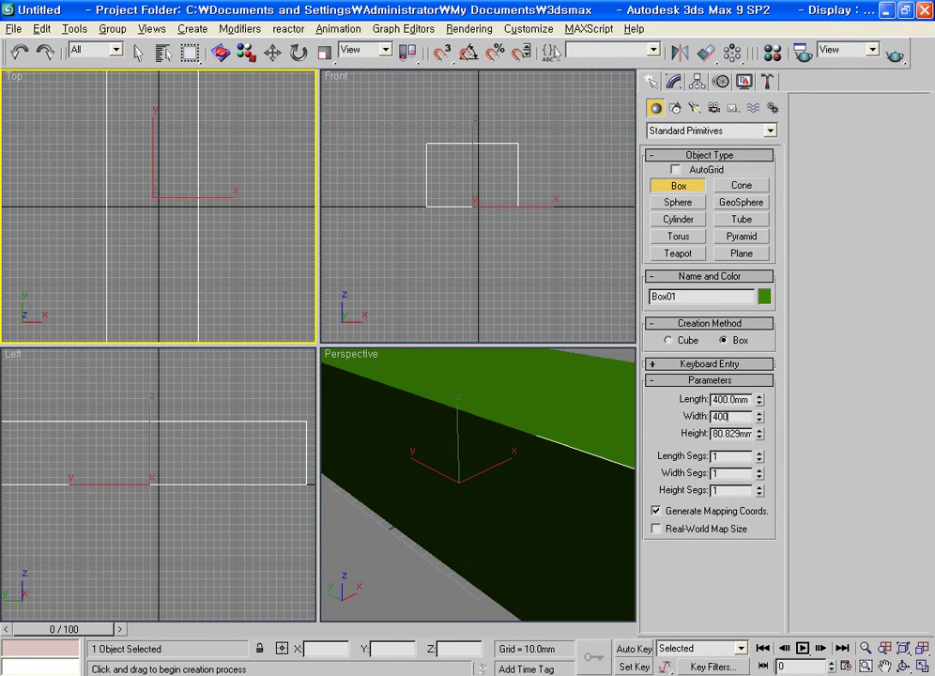
key(Tab)
text(00)
key(Return)
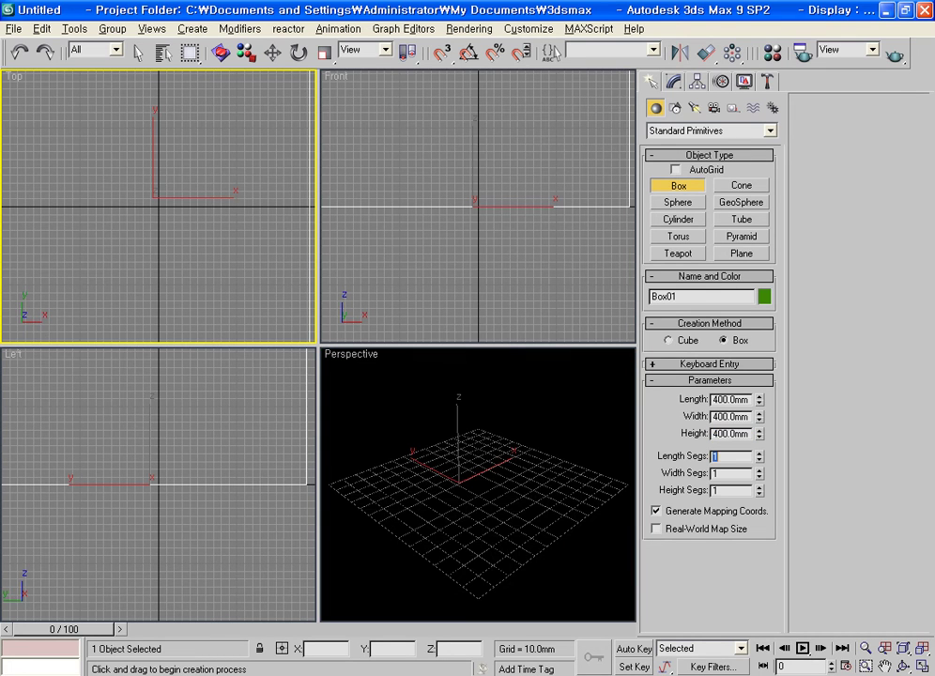
text(3)
key(Tab)
text(3)
key(Tab)
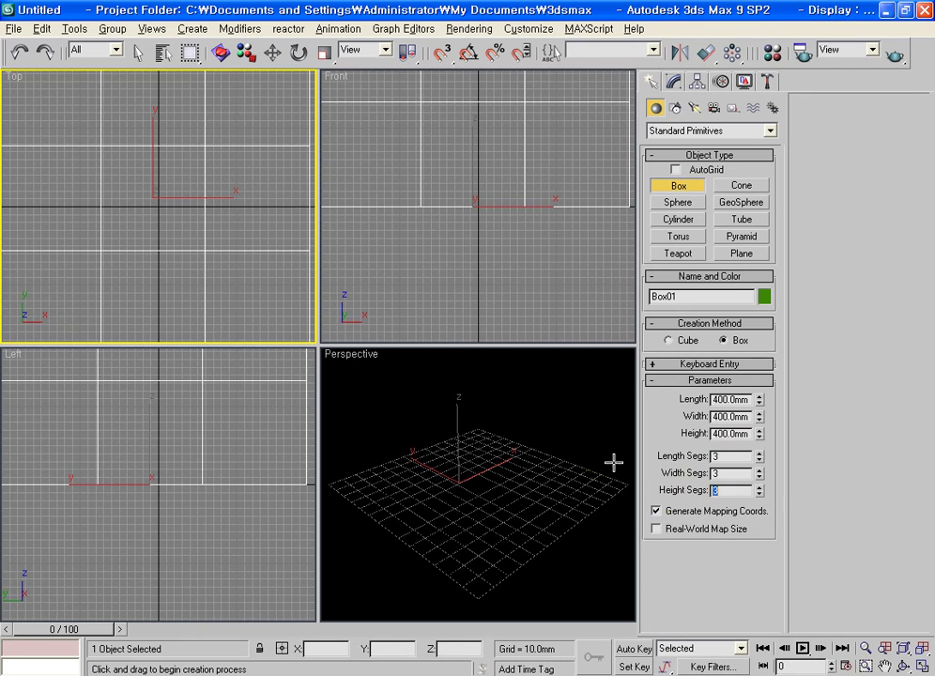
Zoom all views to fit the box and show edged faces in the Perspective view
right_click(536, 472)
key(ctrl+shift+z)
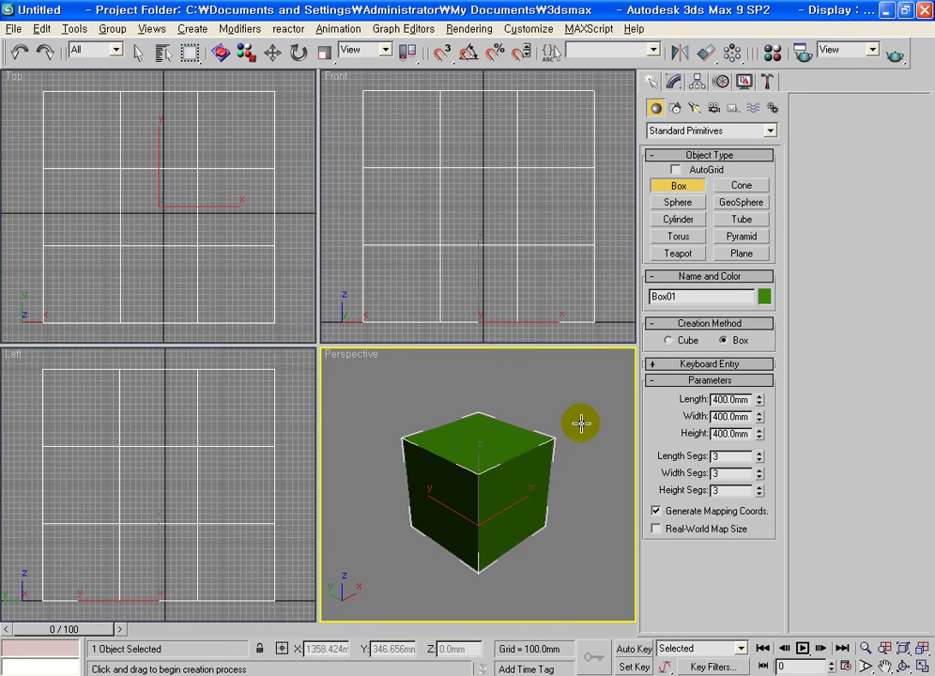
key(F4)
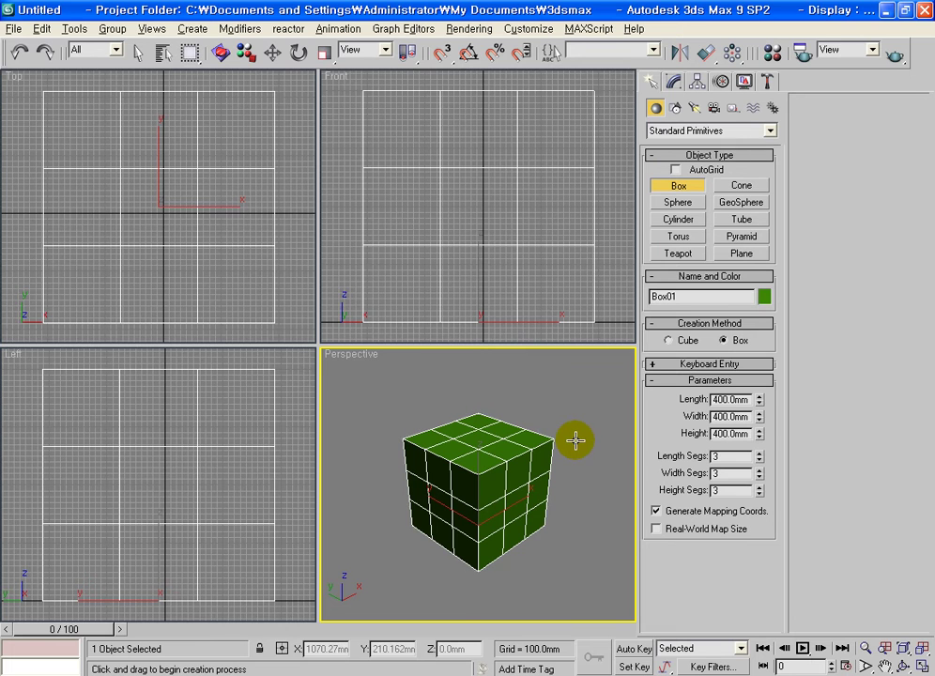
Add a TurboSmooth modifier to the box
click(673, 81)
click(712, 125)
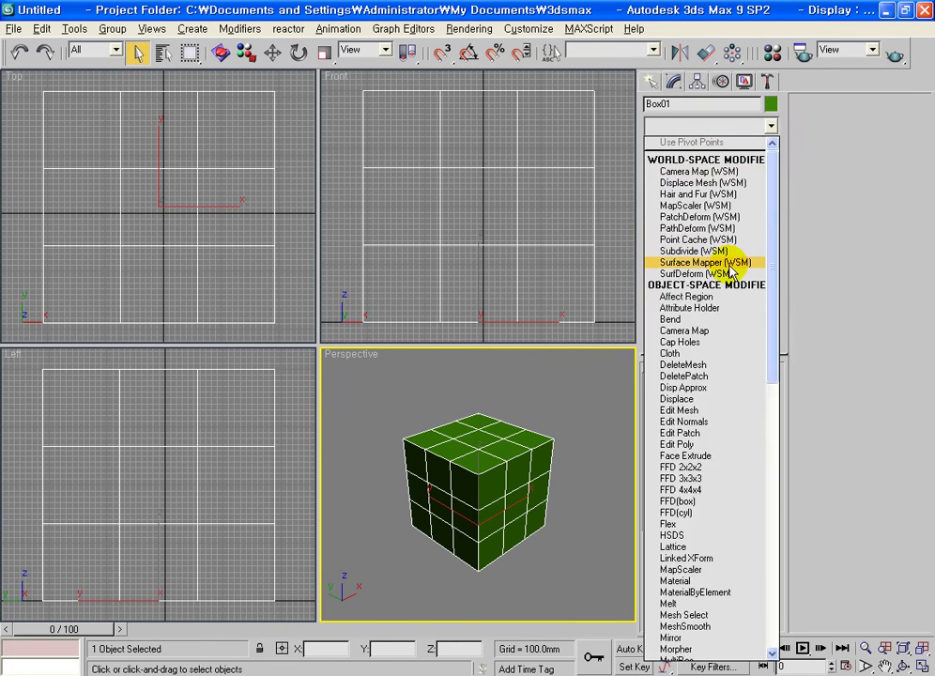
scroll(729, 272, down, 15)
click(704, 484)
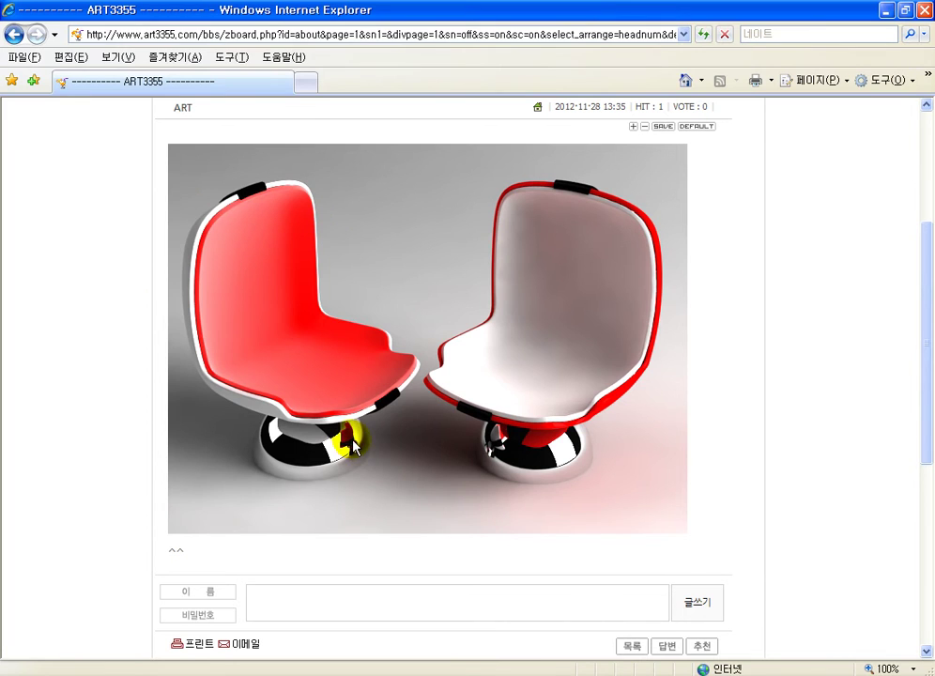
click(460, 671)
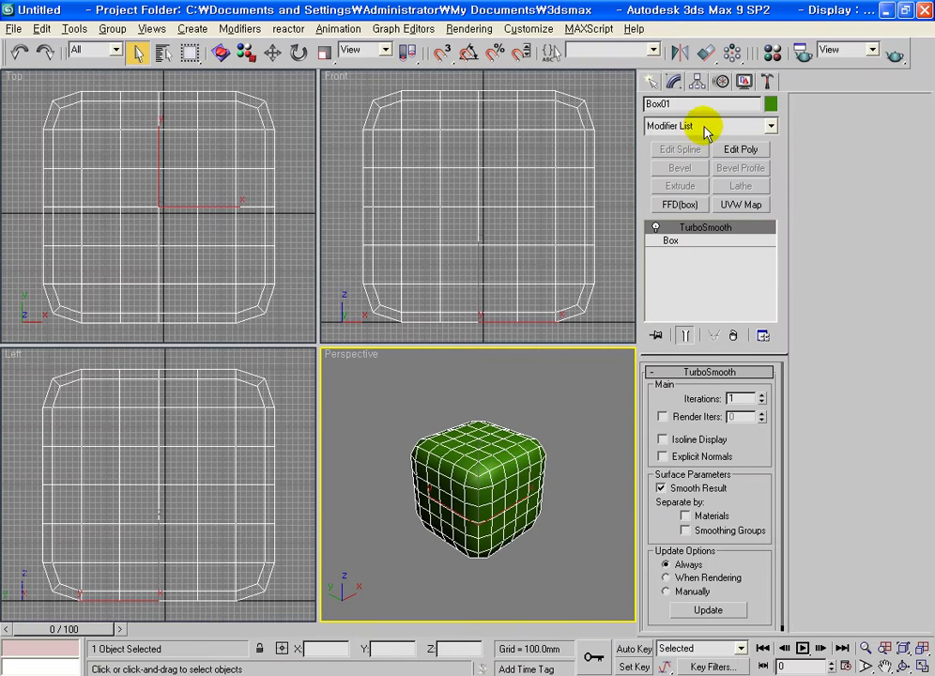
Add a Spherify modifier at 100 percent above TurboSmooth to round the box
click(706, 124)
scroll(742, 352, down, 15)
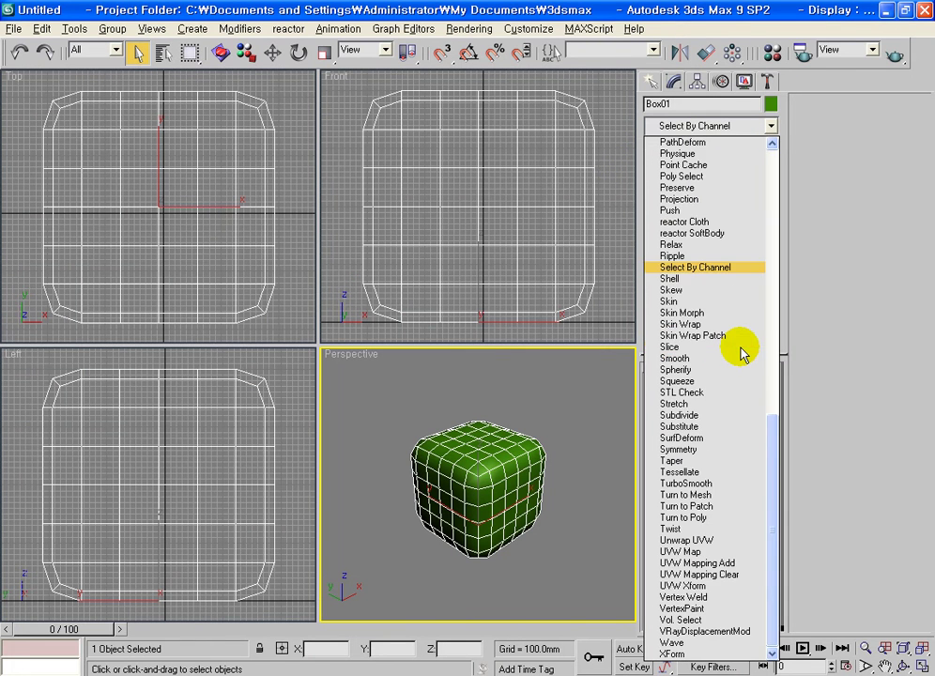
click(699, 370)
key(Return)
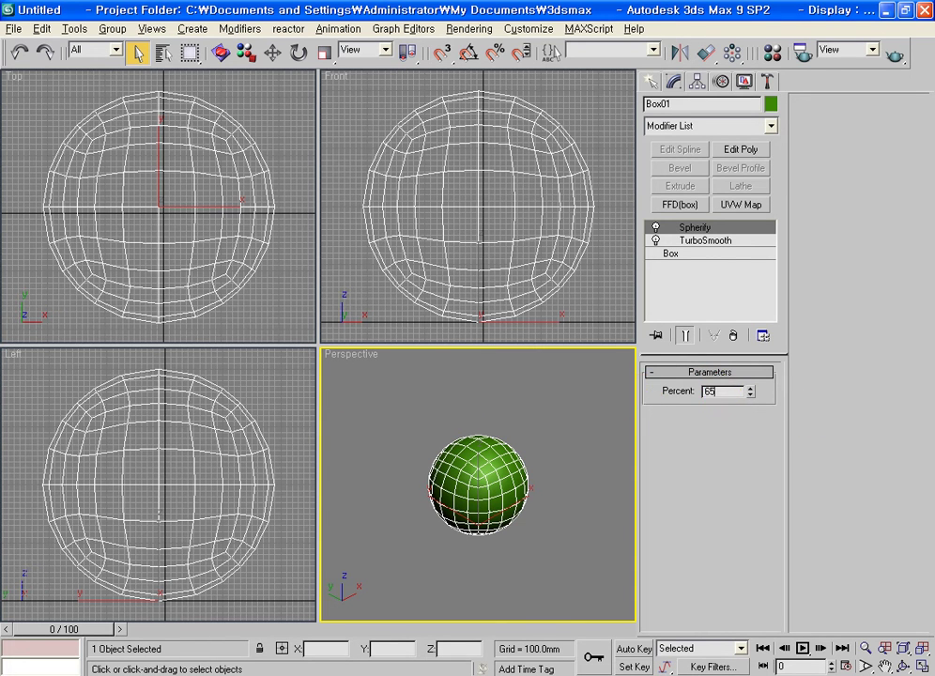
Set the Spherify Percent to 65, then 70, to round the box into a puffy cube
key(Return)
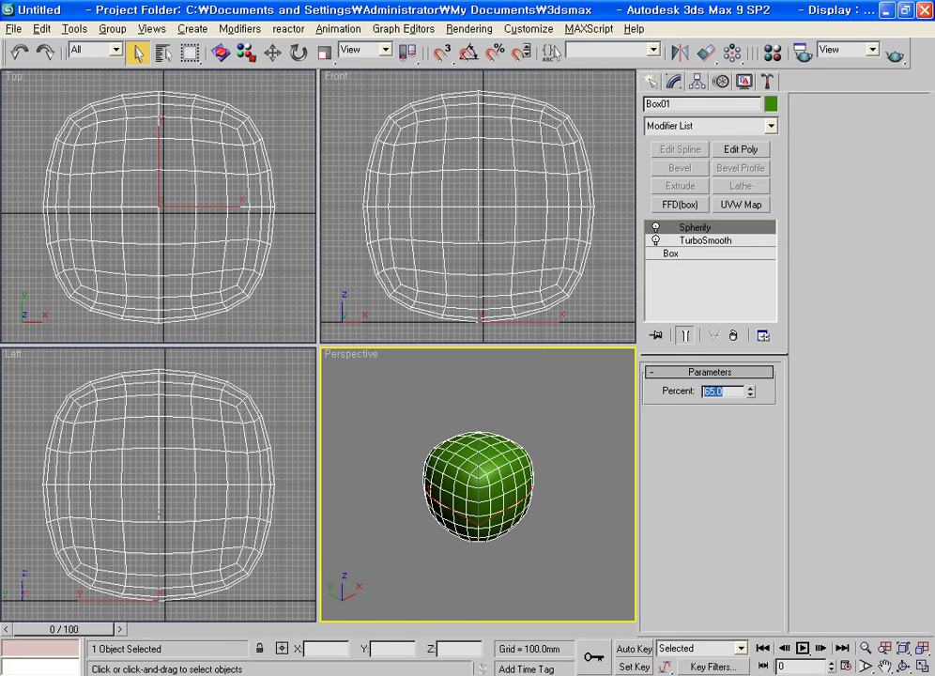
text(70)
key(Return)
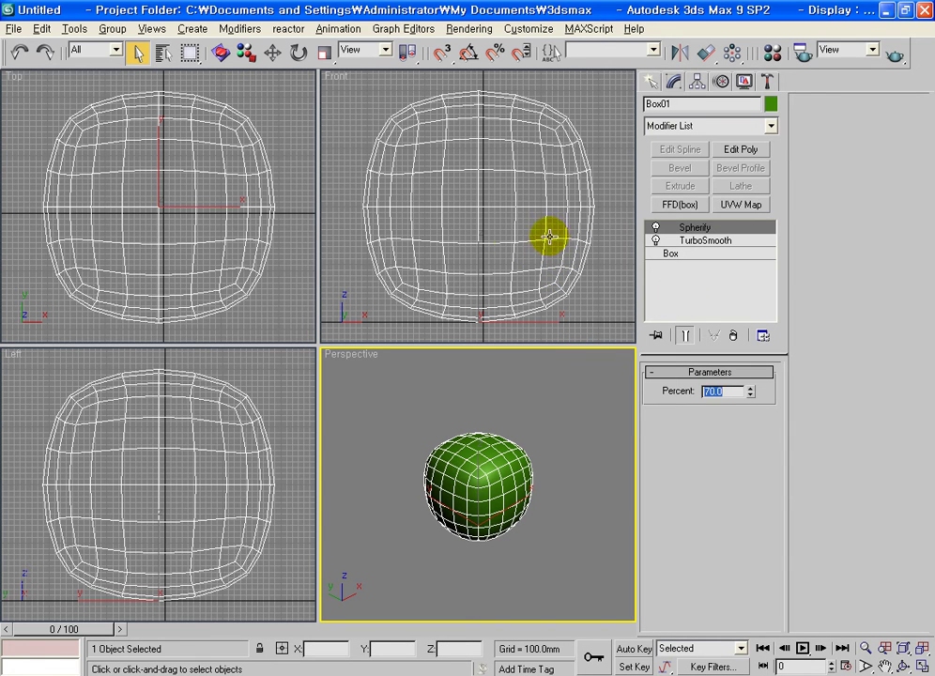
click(513, 161)
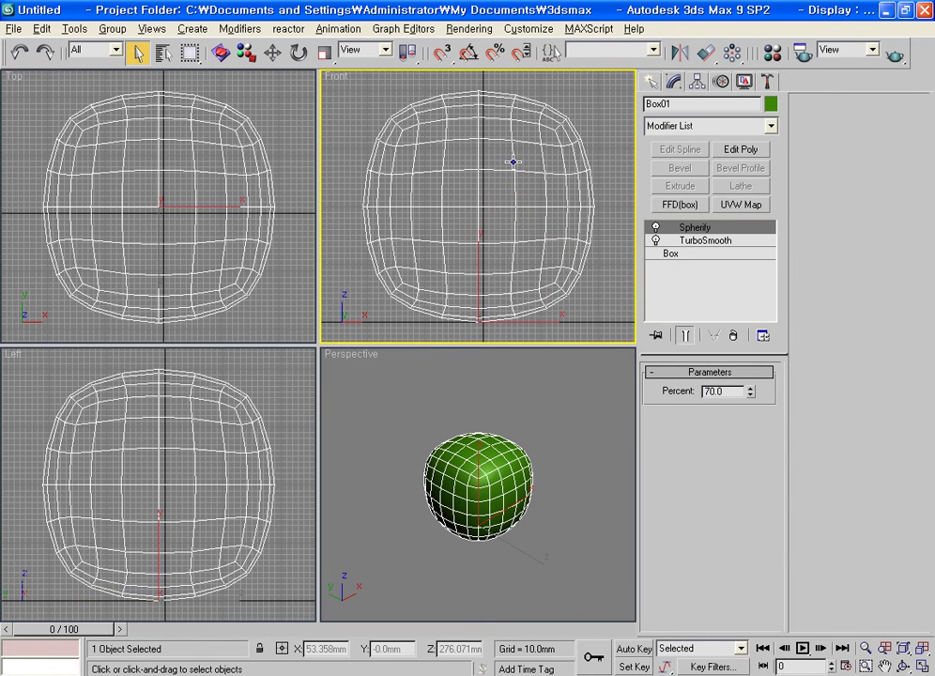
Collapse Box01 to an Editable Poly and zero its X and Y position at the world origin
right_click(512, 162)
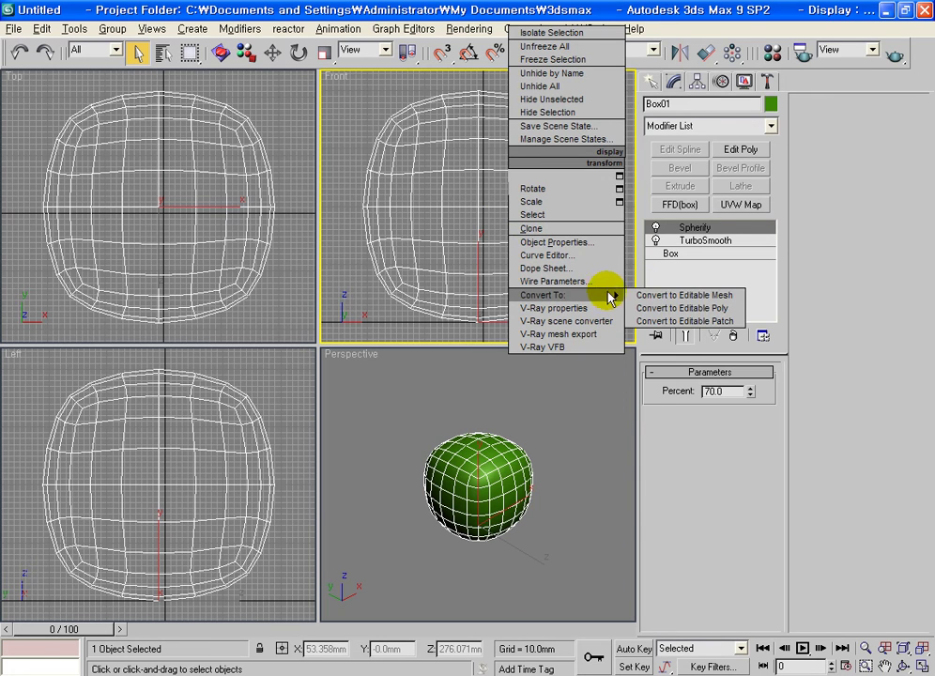
click(657, 308)
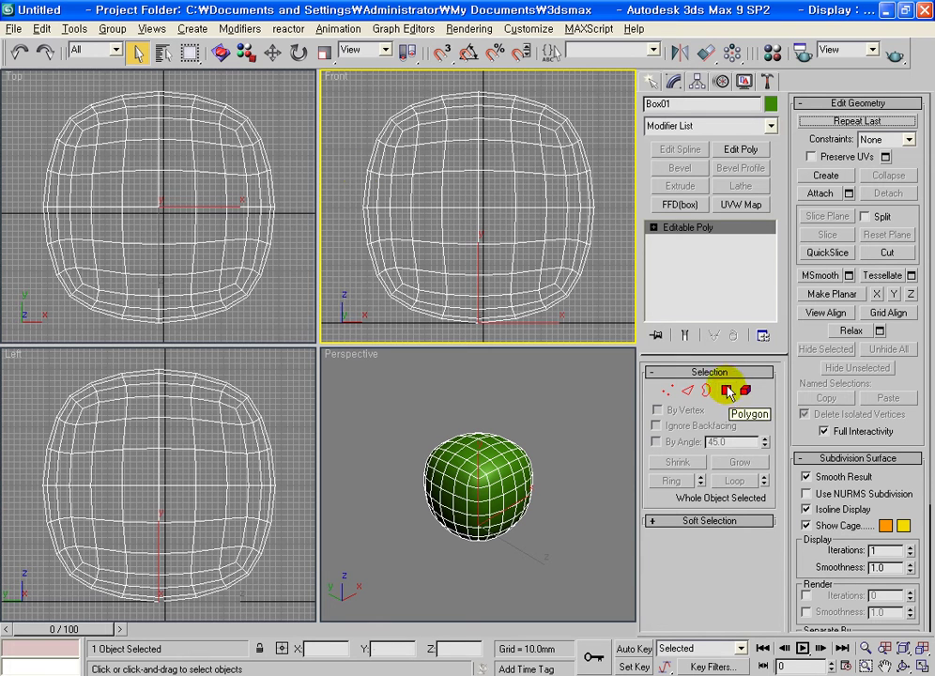
click(273, 53)
right_click(273, 53)
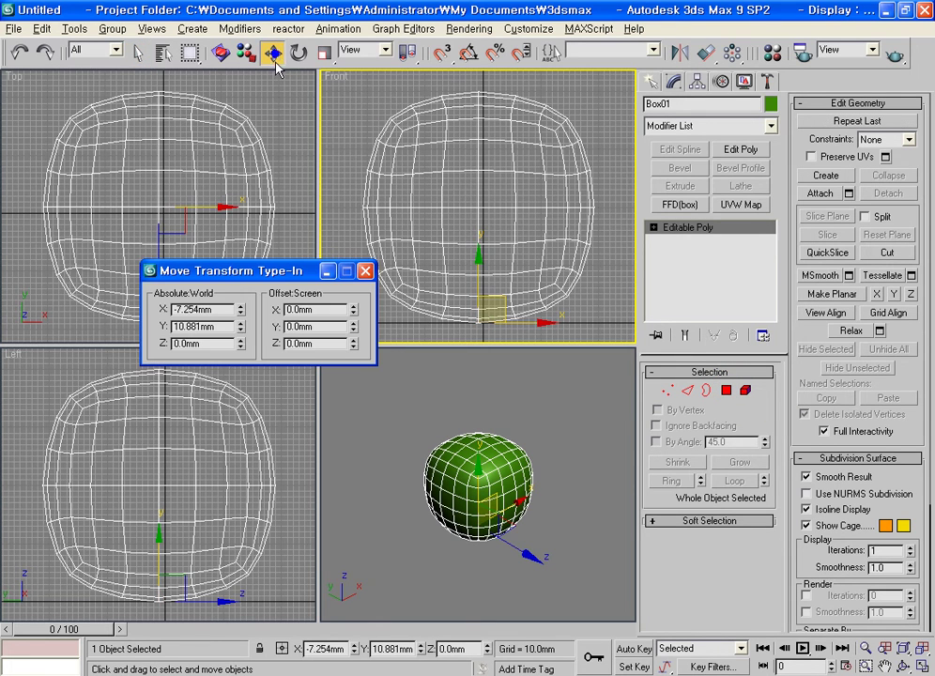
right_click(241, 309)
right_click(242, 327)
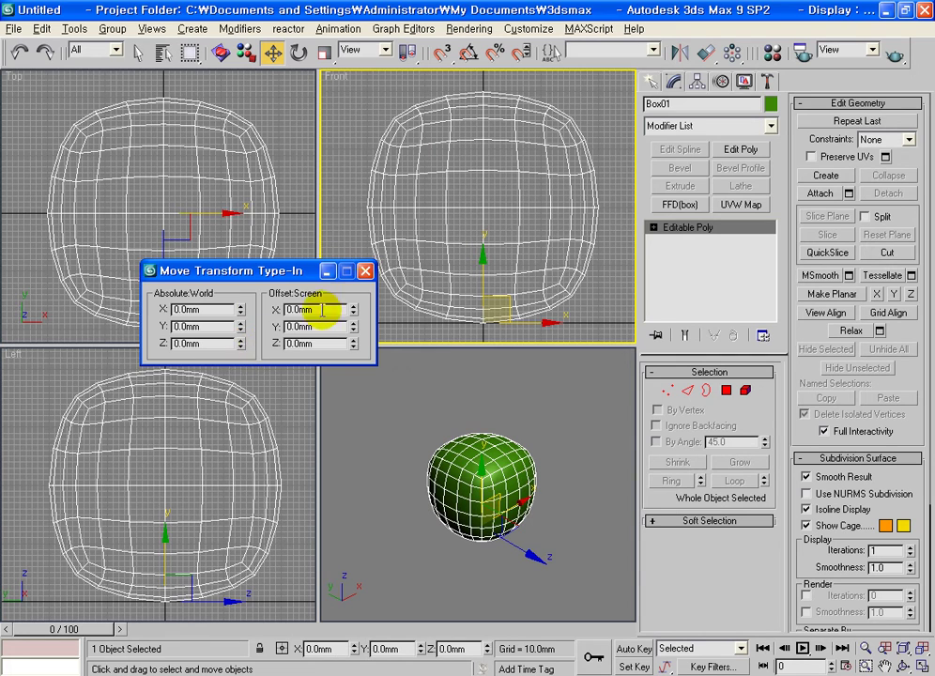
click(365, 271)
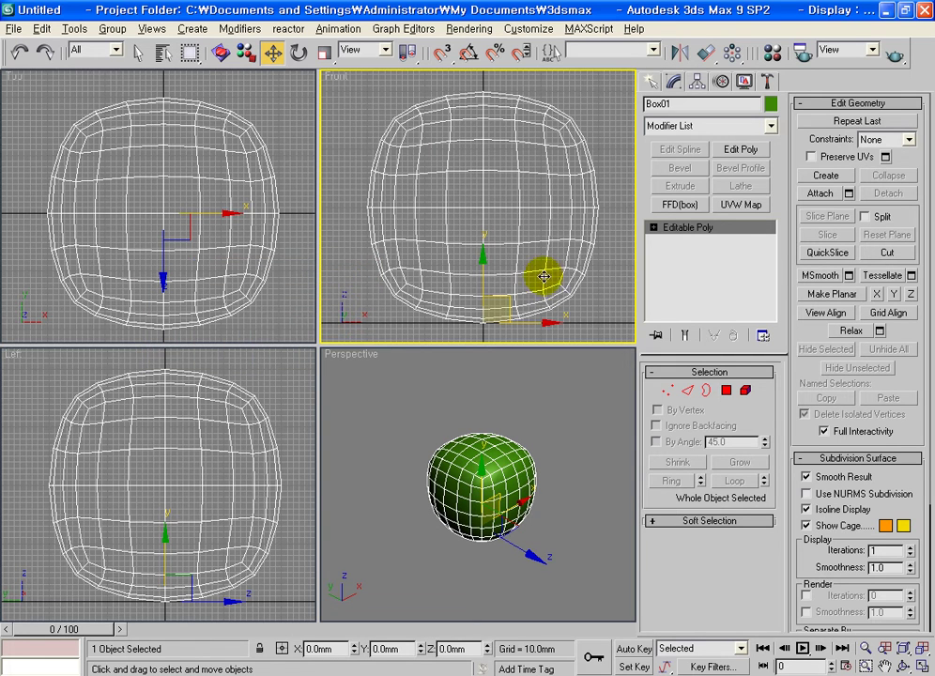
click(727, 392)
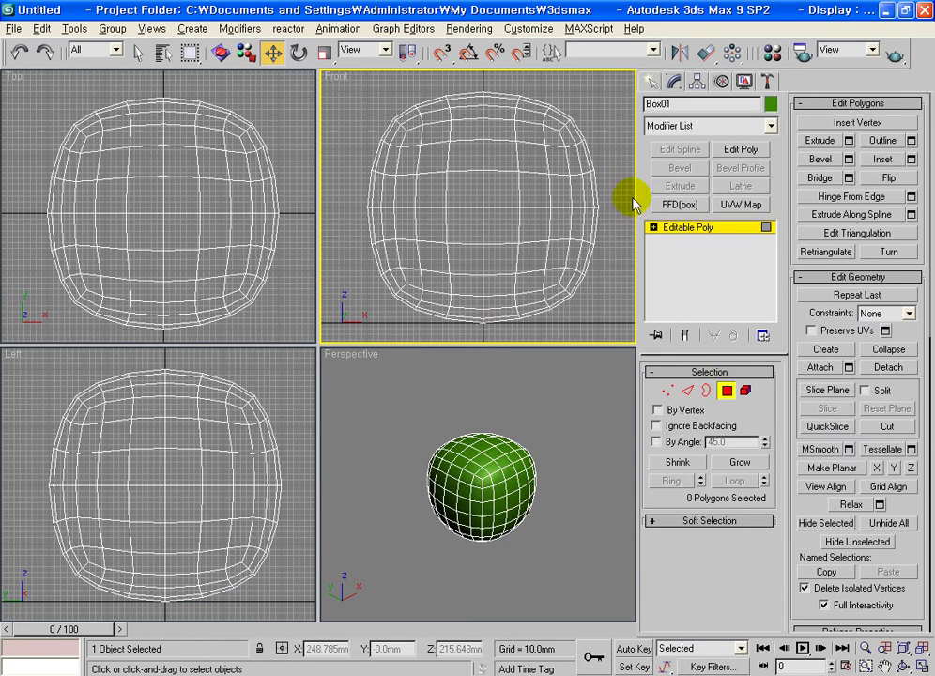
Delete the upper-right and lower-right polygons in the Front view, leaving a C-shaped shell
mouse_move(611, 256)
mouse_down()
mouse_move(417, 83)
mouse_move(428, 83)
mouse_up()
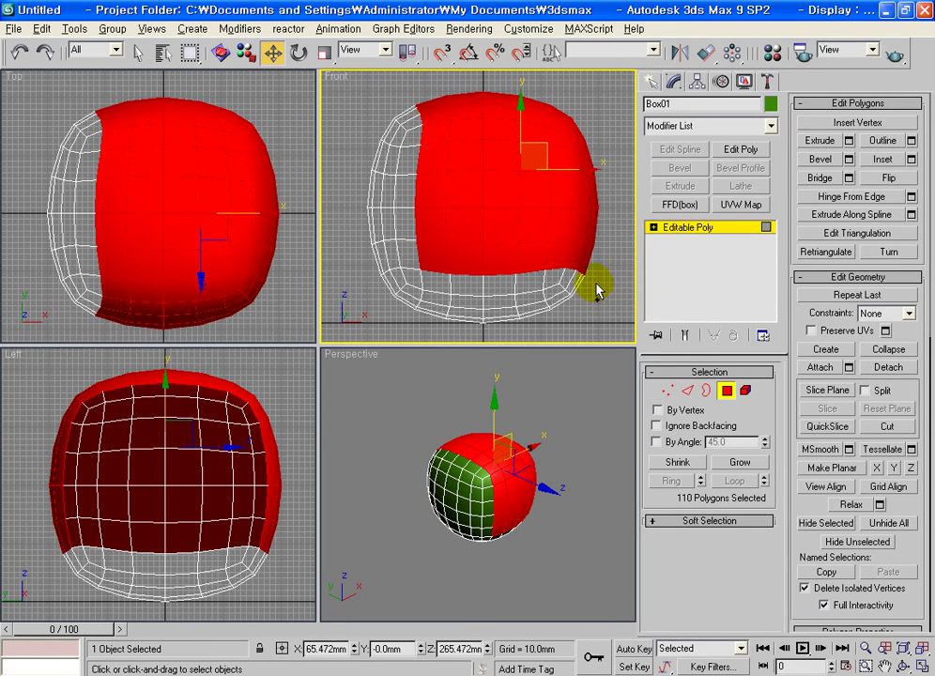
ctrl+drag(527, 259, 531, 259)
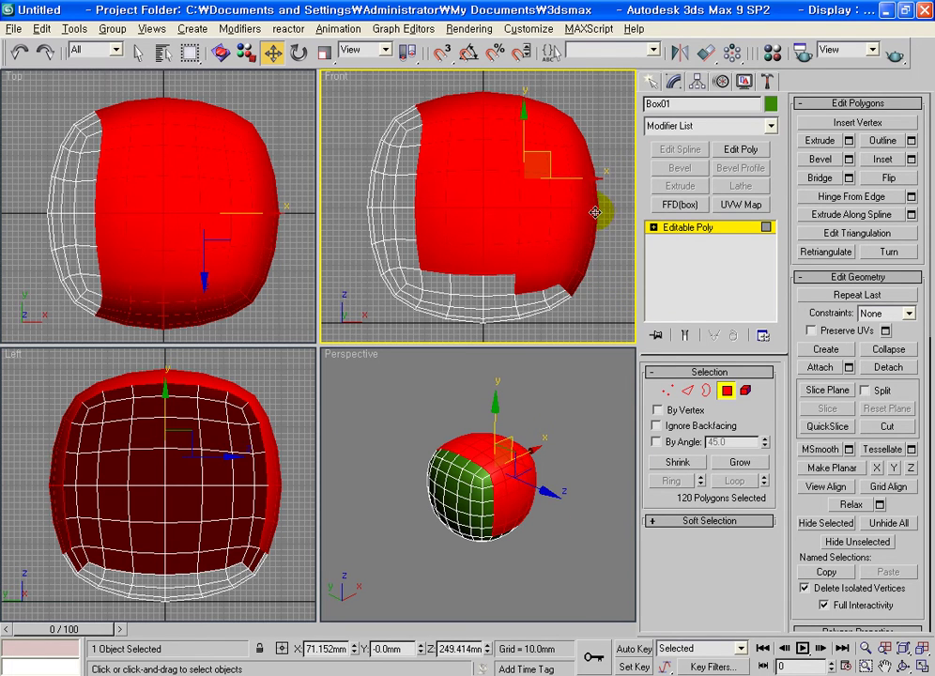
key(Delete)
mouse_move(539, 530)
alt+middle_down()
mouse_move(367, 513)
mouse_move(382, 458)
mouse_move(489, 515)
alt+middle_up()
click(726, 391)
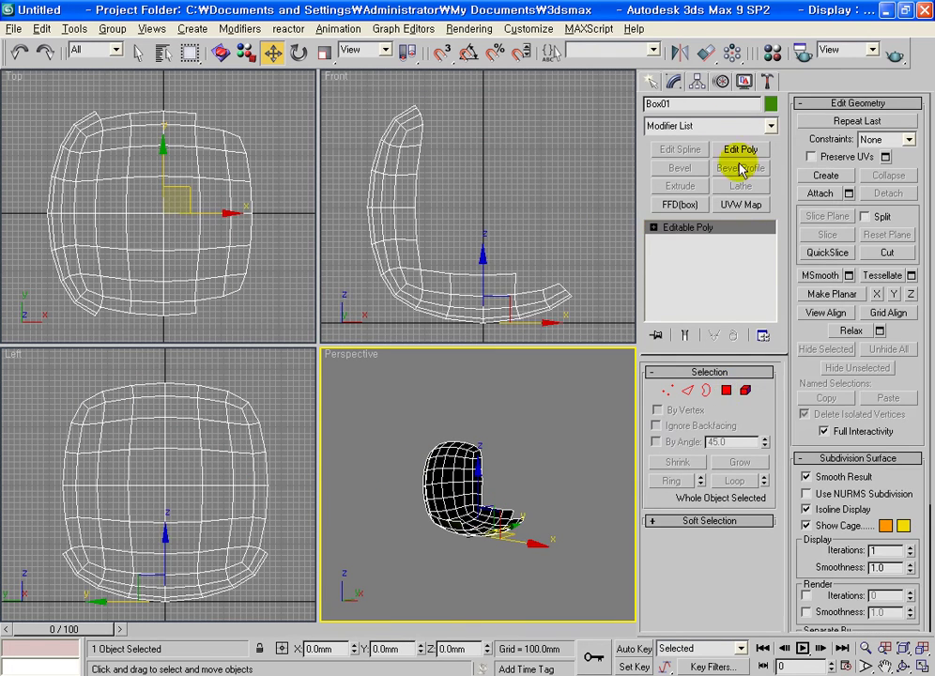
Add a Shell modifier with Inner Amount 10 and Outer Amount 0, then clone the object
click(721, 126)
scroll(742, 423, down, 10)
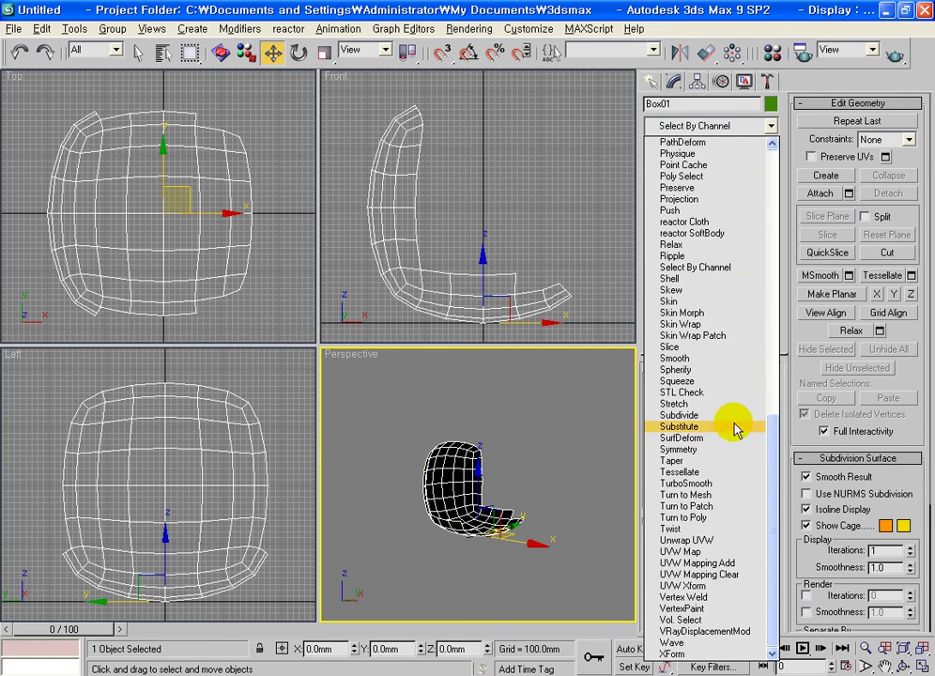
click(700, 278)
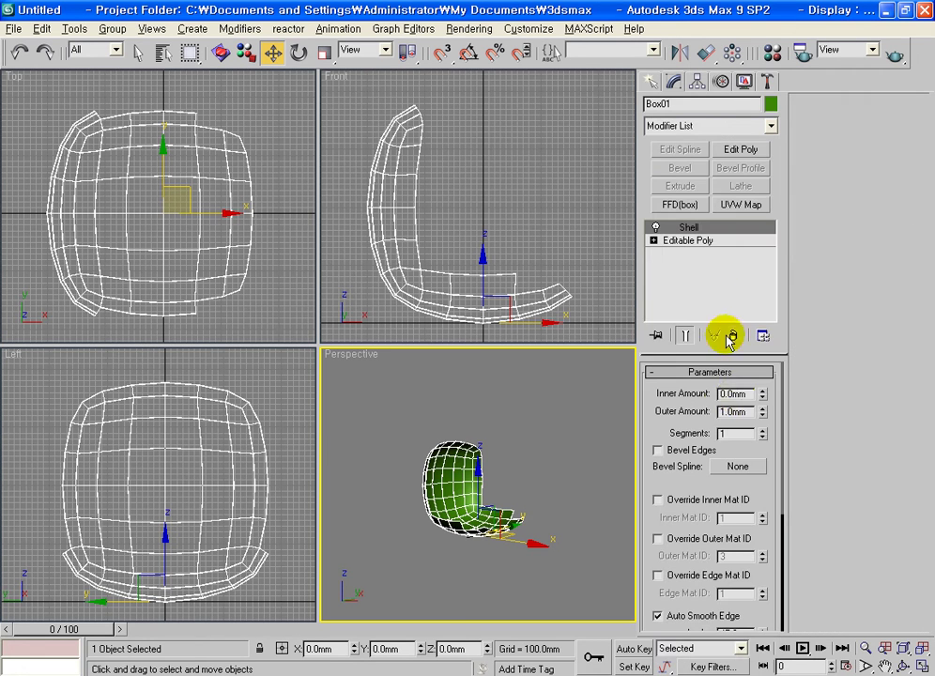
double_click(746, 394)
text(10)
key(Tab)
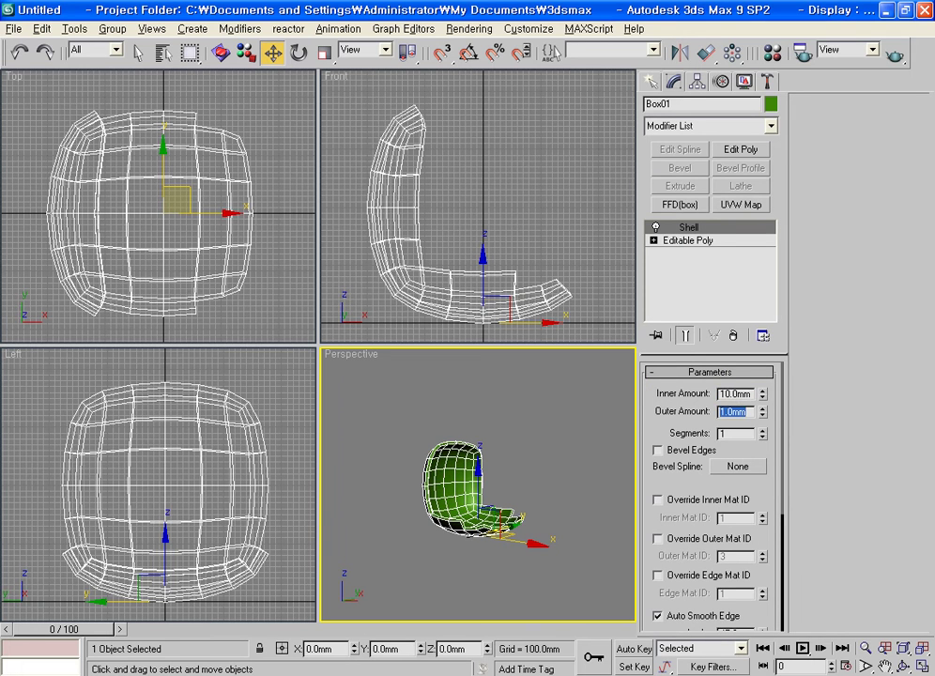
text(0)
key(Return)
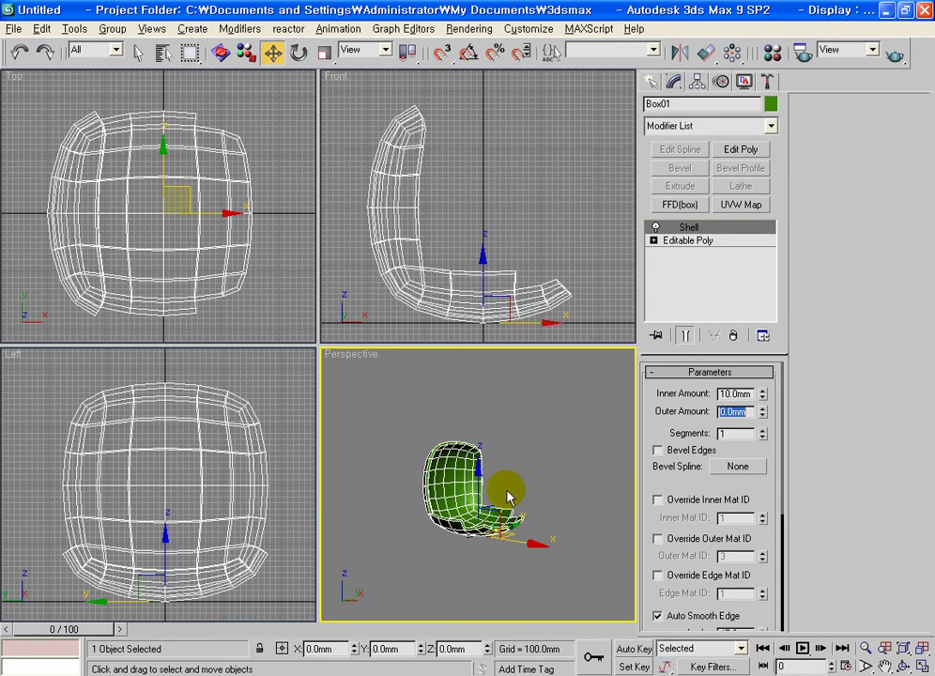
scroll(498, 486, up, 2)
scroll(490, 483, up, 3)
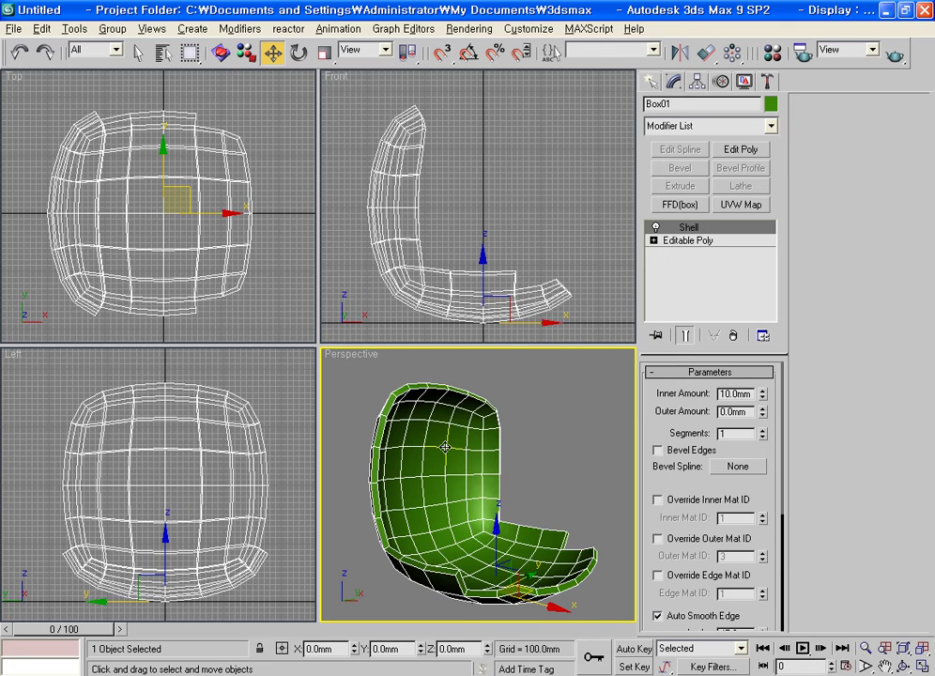
key(ctrl+v)
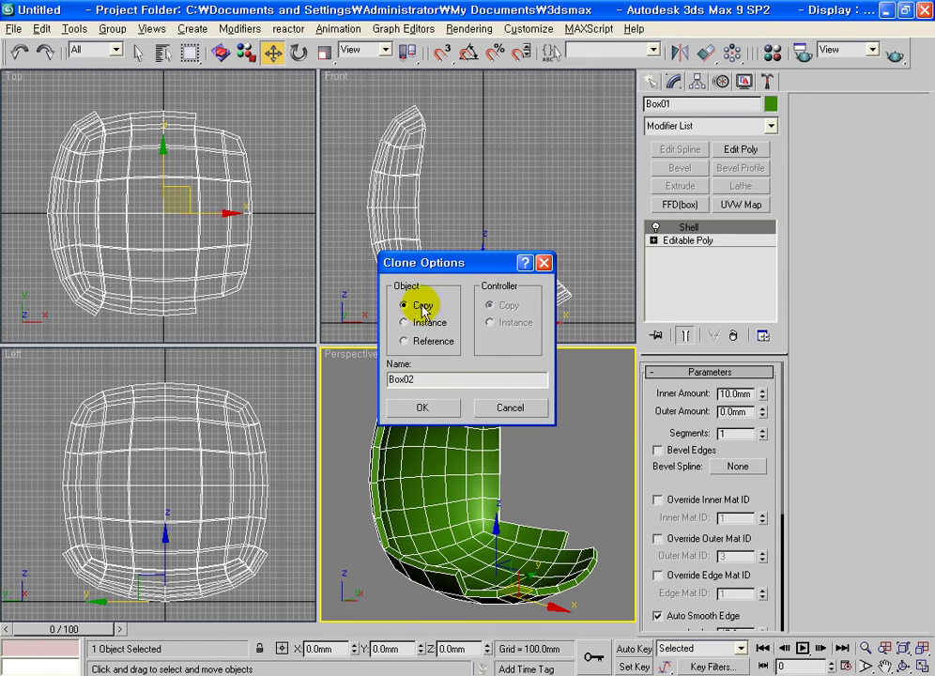
Create copy Box02 with Shell Inner Amount 0 and Outer Amount 10, then reselect Box01
click(421, 407)
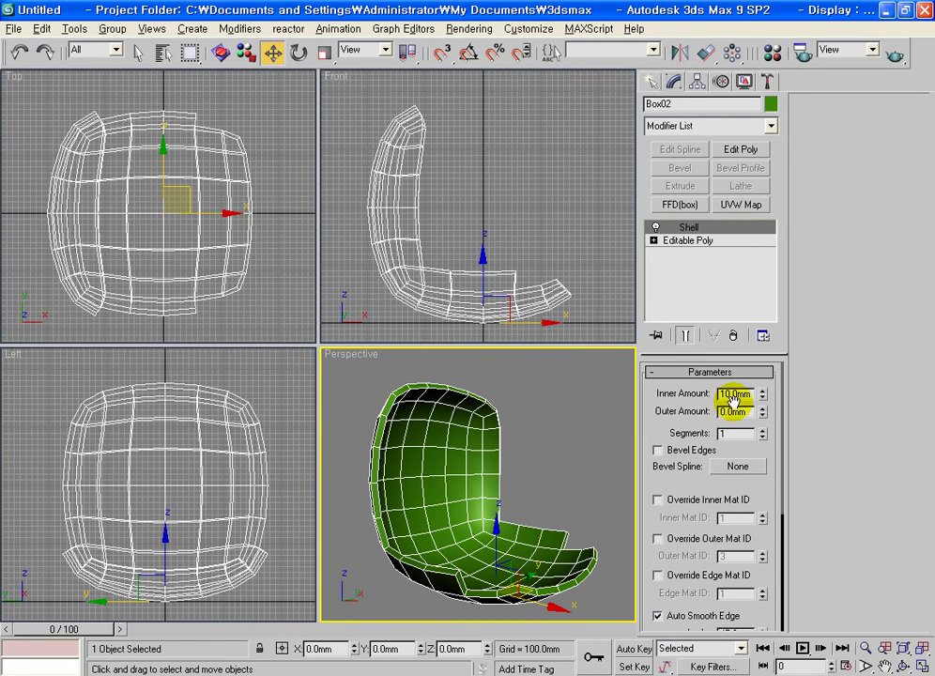
right_click(762, 397)
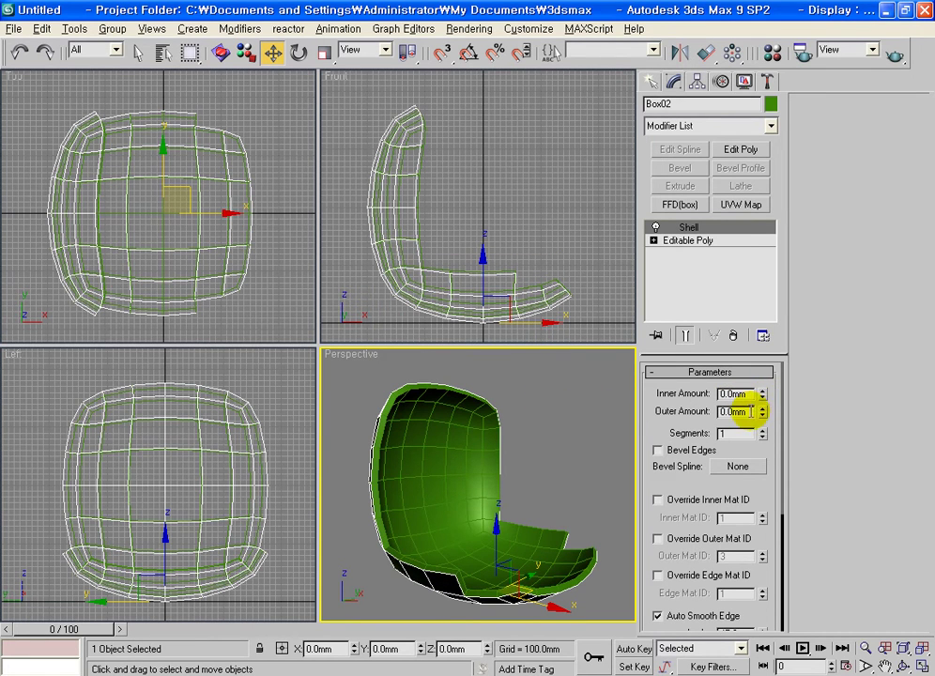
double_click(734, 412)
text(10)
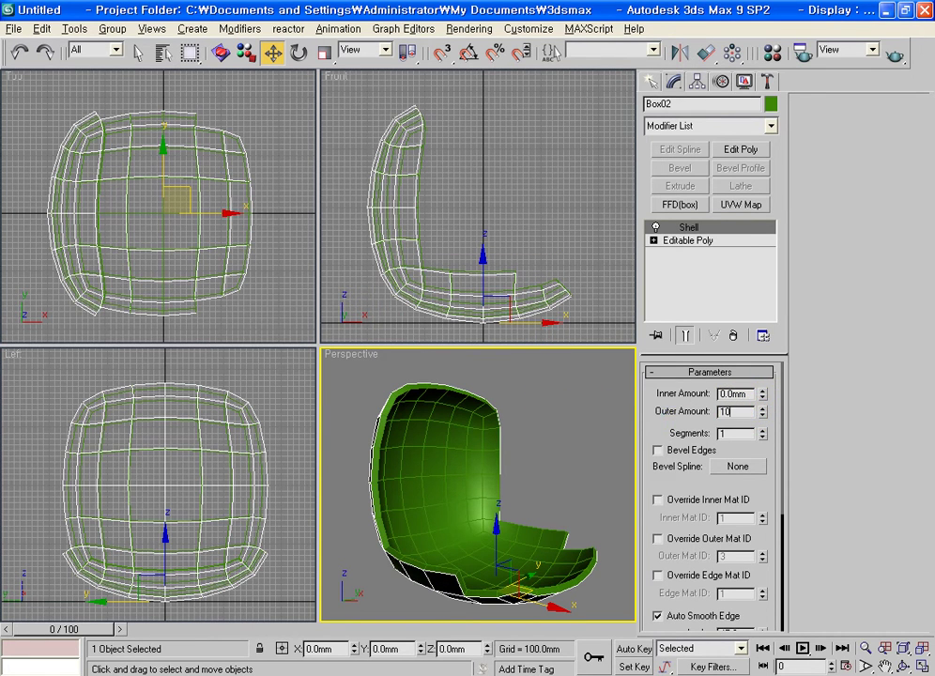
key(Return)
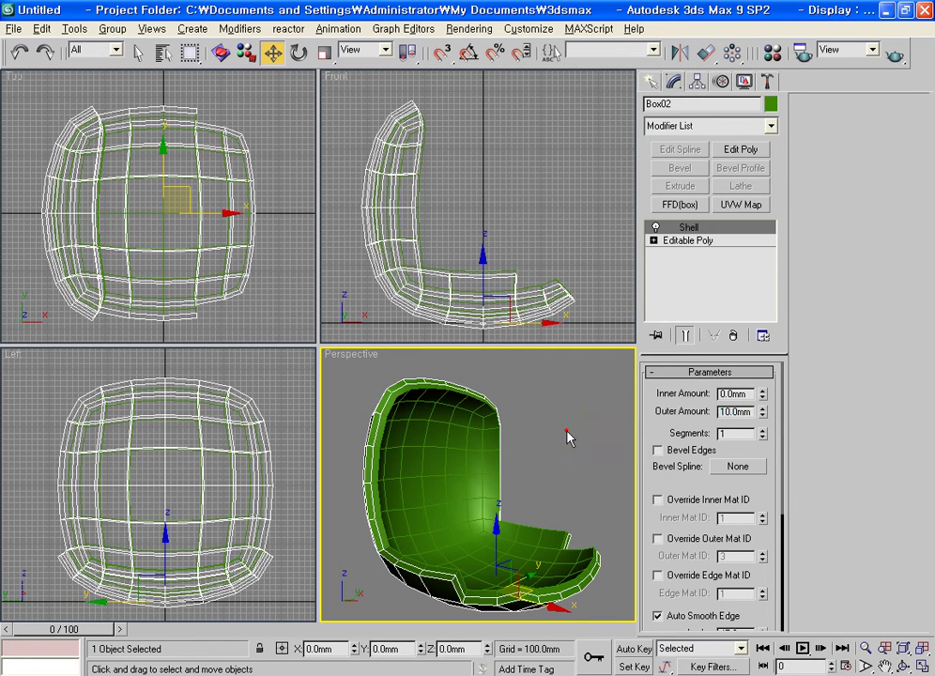
click(443, 421)
click(771, 104)
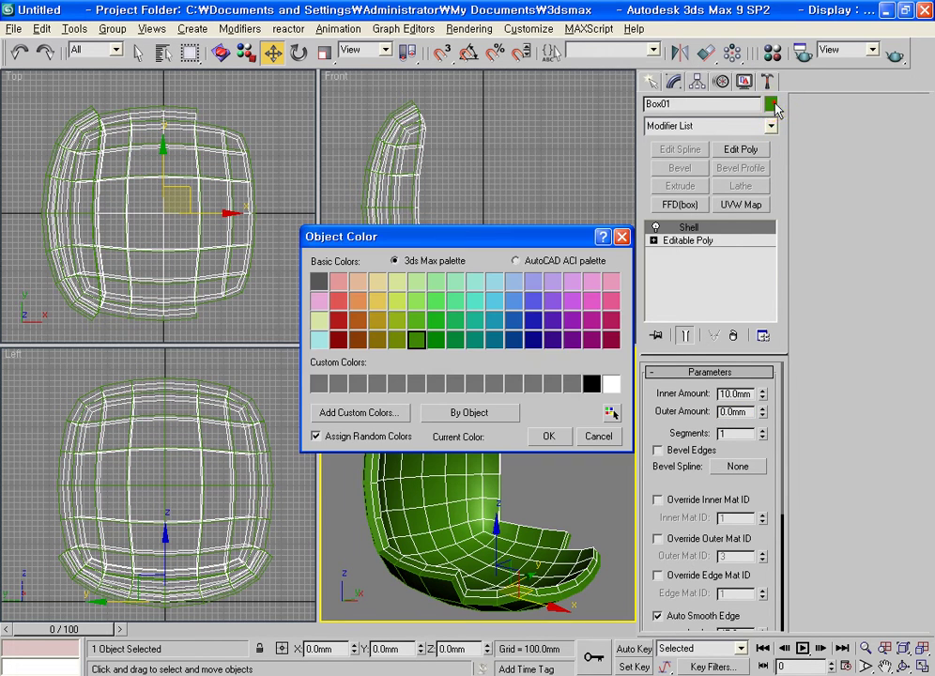
Make Box01 purple, then reselect it and isolate it with Alt+Q
click(550, 437)
click(573, 444)
mouse_move(455, 503)
alt+middle_down()
mouse_move(512, 534)
mouse_move(484, 534)
mouse_move(470, 514)
mouse_move(437, 519)
mouse_move(460, 523)
alt+middle_up()
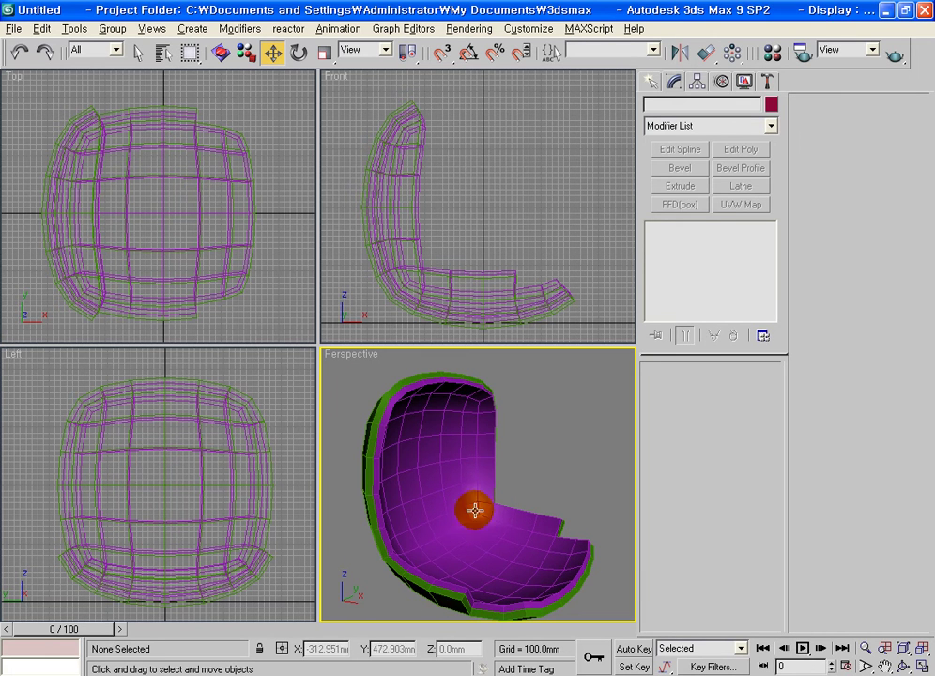
click(423, 471)
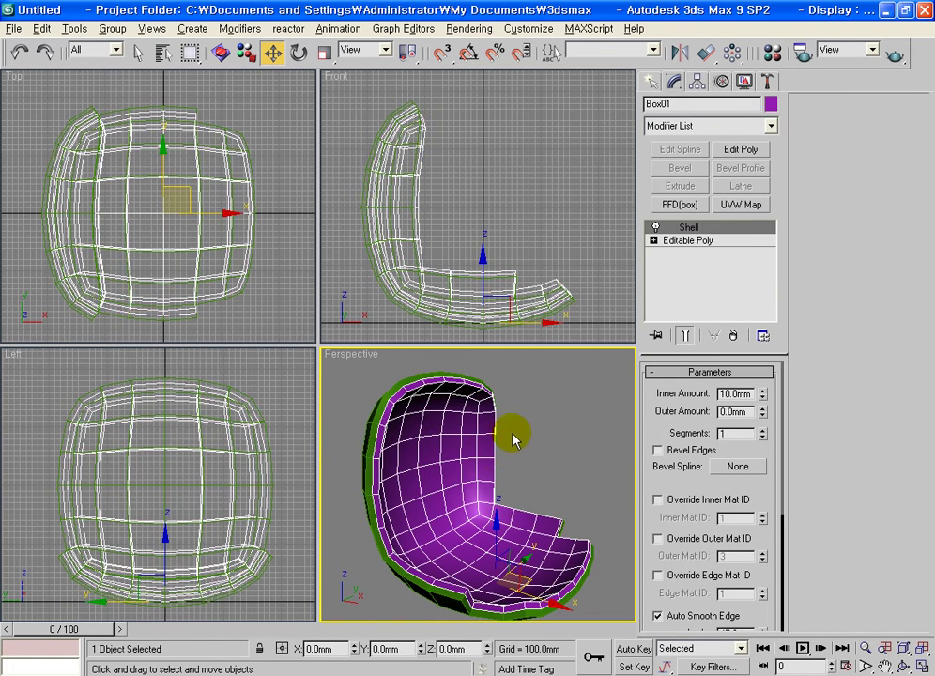
key(alt+q)
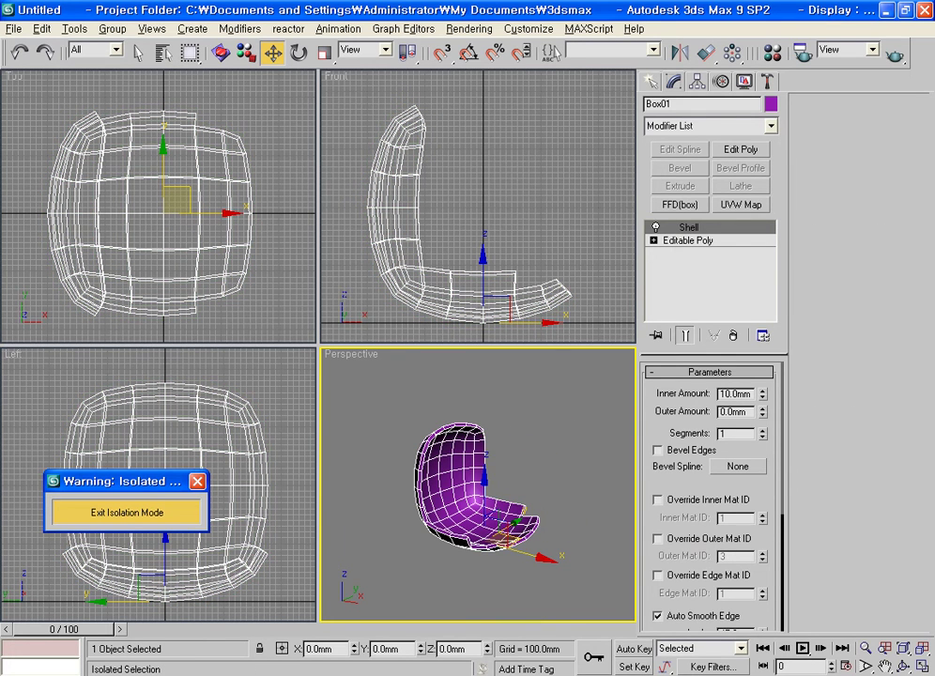
Maximize the Perspective view and add an Edit Poly modifier above Box01's Shell
key(alt+w)
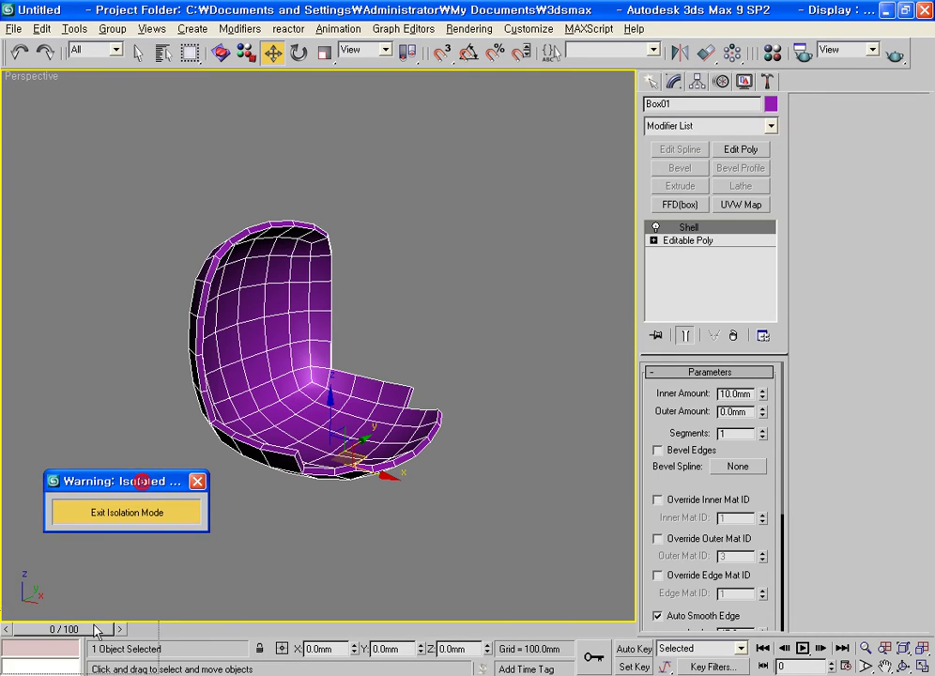
drag(148, 485, 104, 622)
scroll(313, 309, up, 3)
scroll(340, 302, down, 2)
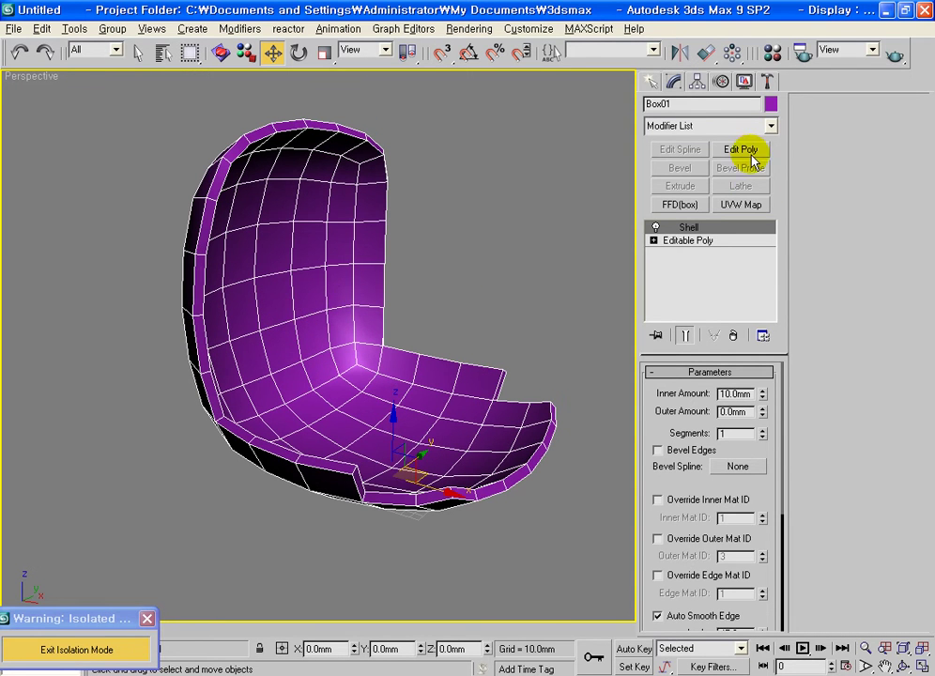
click(752, 155)
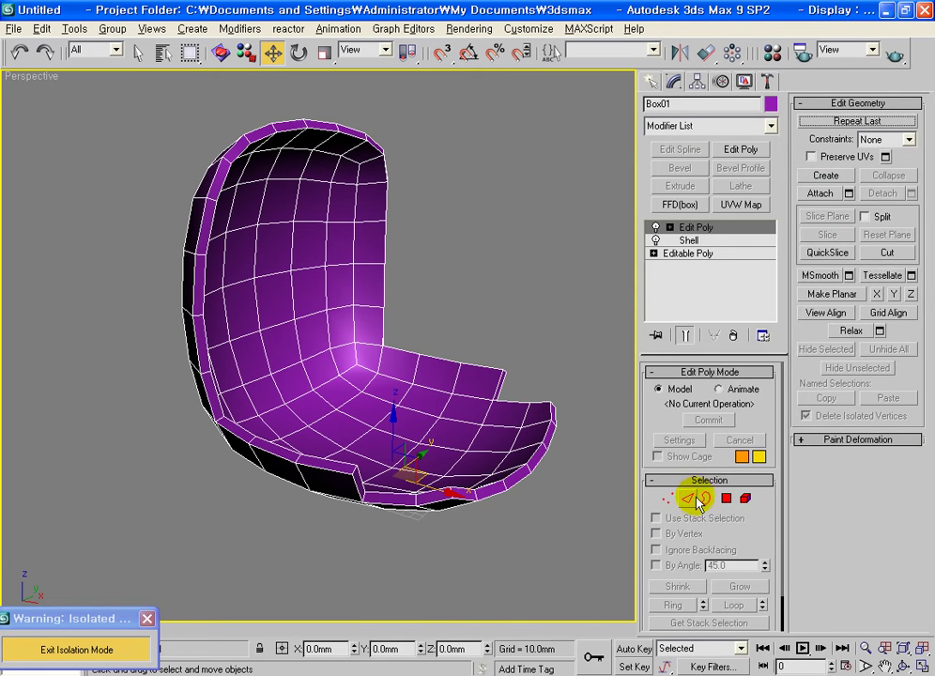
In Edge mode, pick a seat front rim edge and extend it to the full rim loop
click(688, 498)
alt+middle_drag(379, 500, 279, 495)
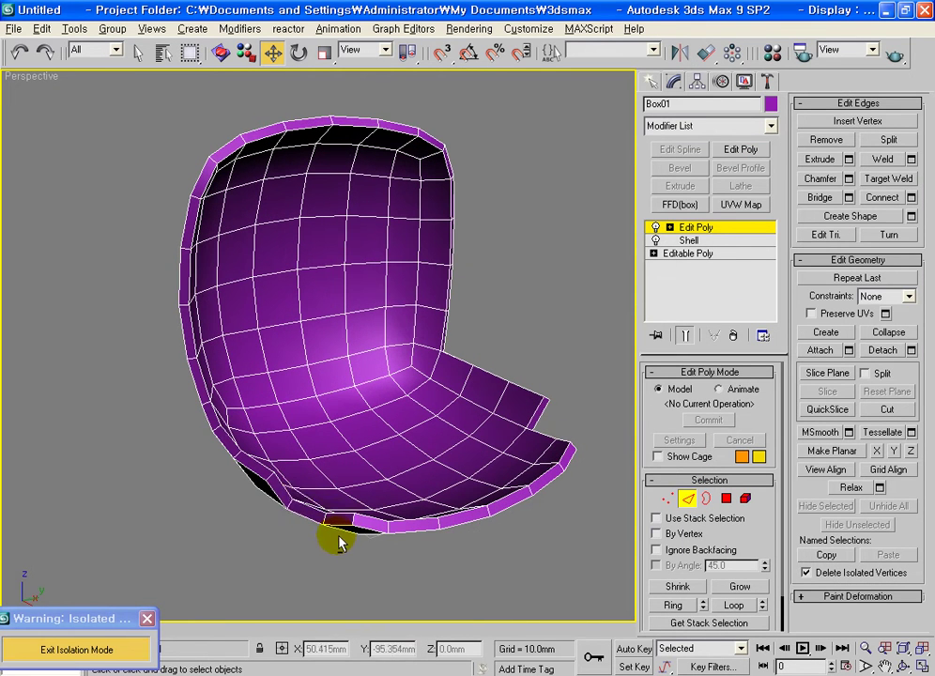
click(280, 495)
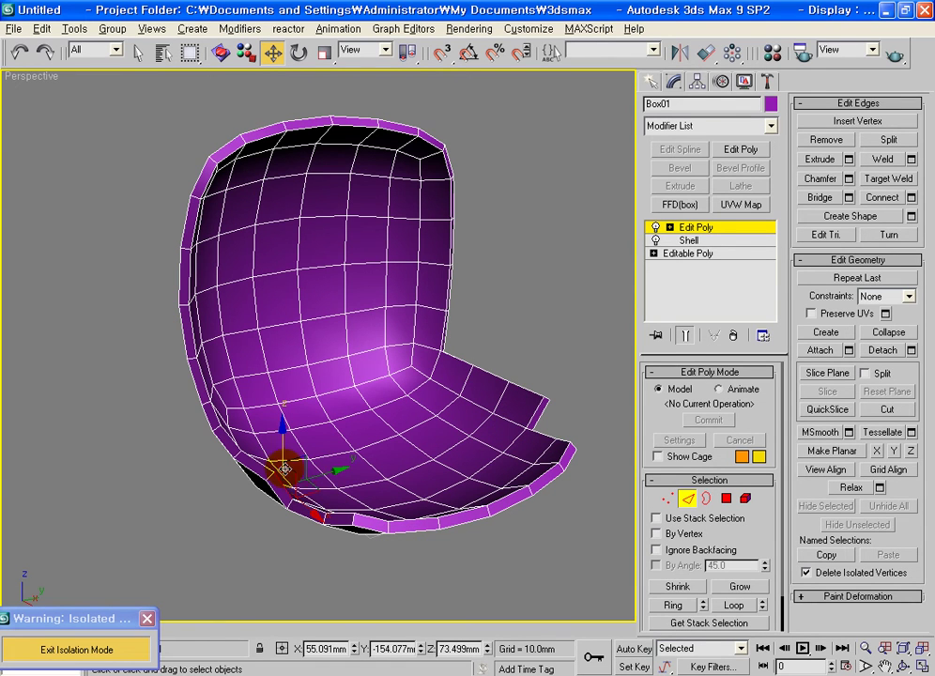
mouse_move(264, 465)
mouse_down()
mouse_move(204, 382)
mouse_move(324, 490)
mouse_move(302, 507)
mouse_move(337, 512)
mouse_move(324, 506)
mouse_up()
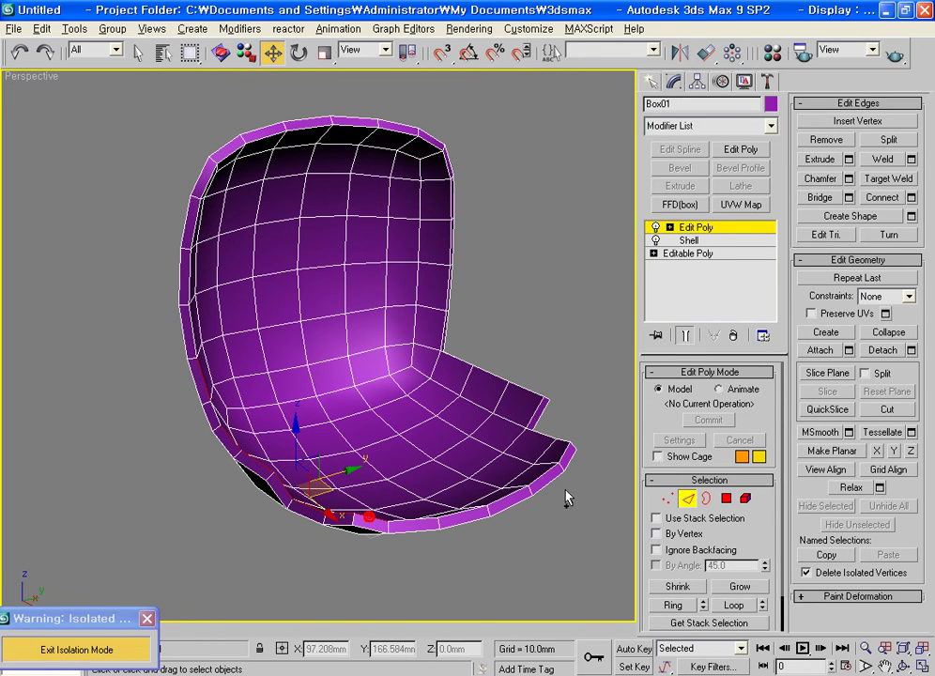
click(544, 437)
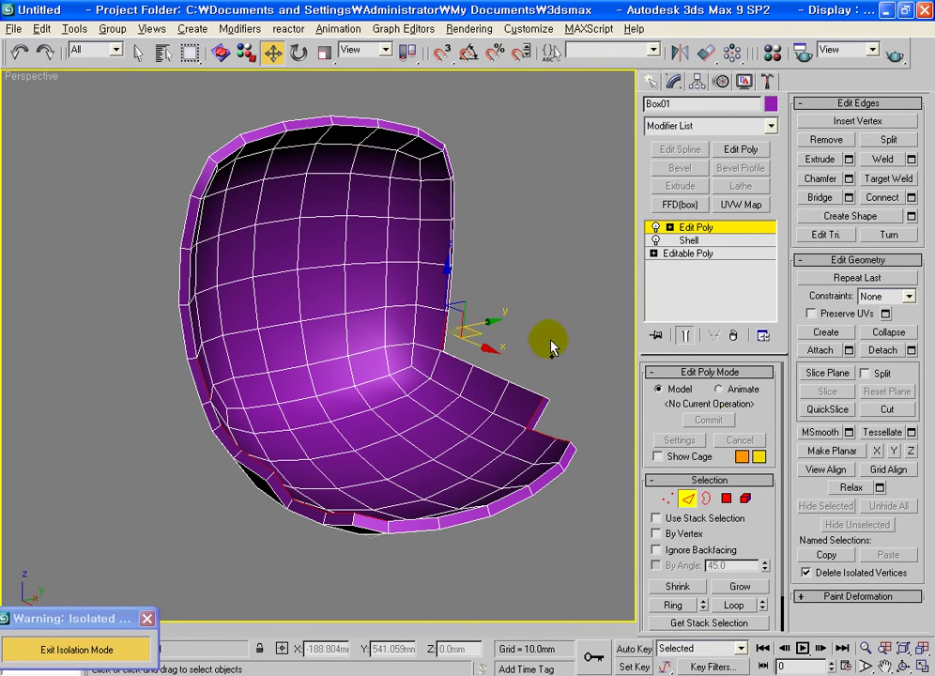
click(734, 604)
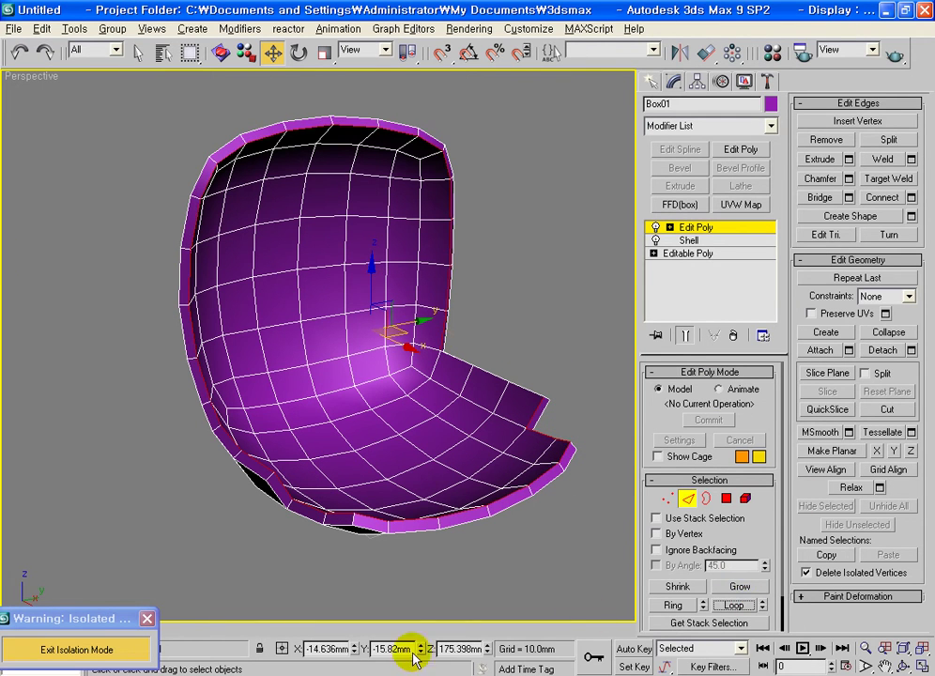
Chamfer the selected rim edge loop by 1.0 mm and clear the selection
click(849, 179)
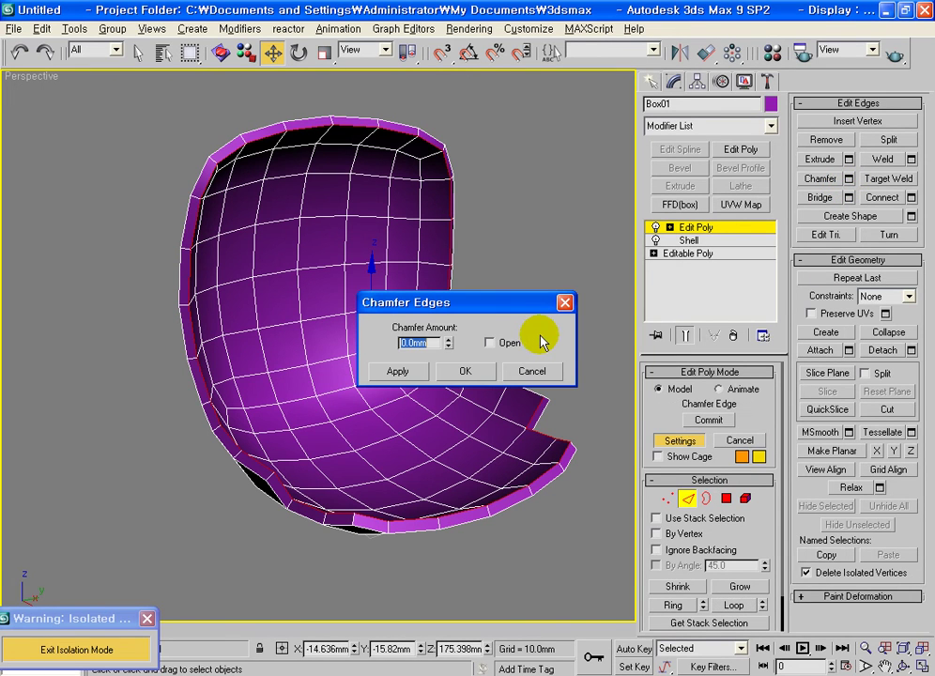
text(1)
click(465, 371)
click(509, 565)
Zoom into the inner corner and pick an edge at the seat's bottom
scroll(292, 480, up, 2)
scroll(288, 474, up, 3)
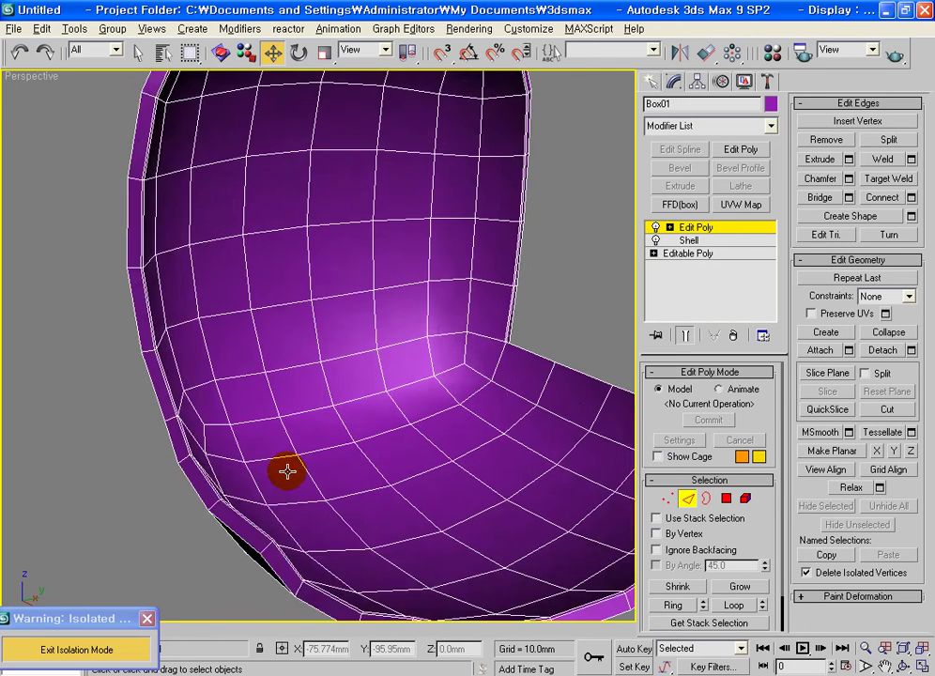
scroll(215, 501, up, 3)
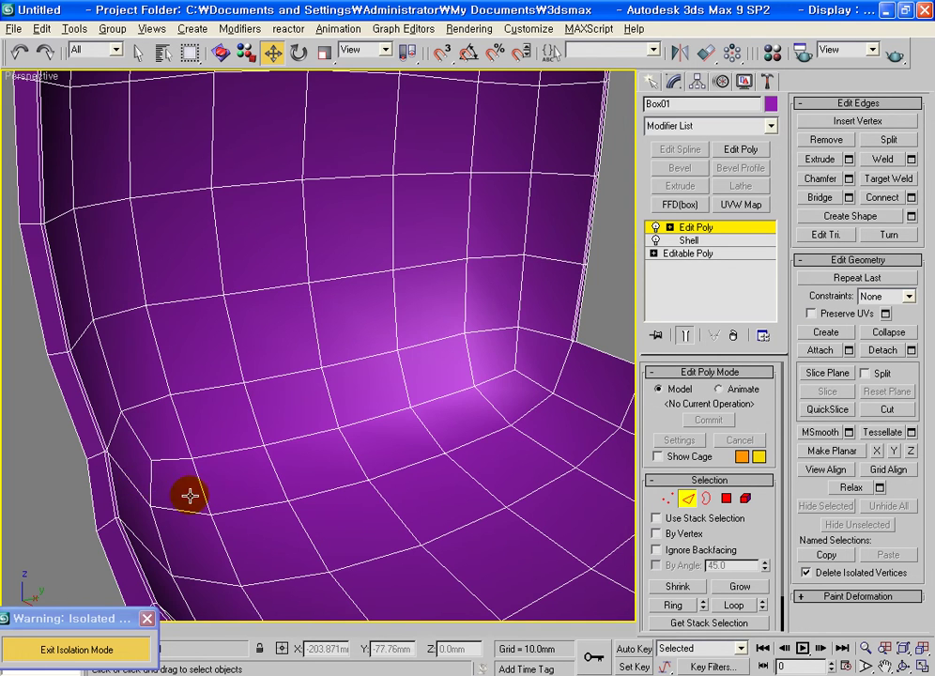
scroll(188, 494, down, 2)
scroll(324, 503, down, 2)
click(293, 508)
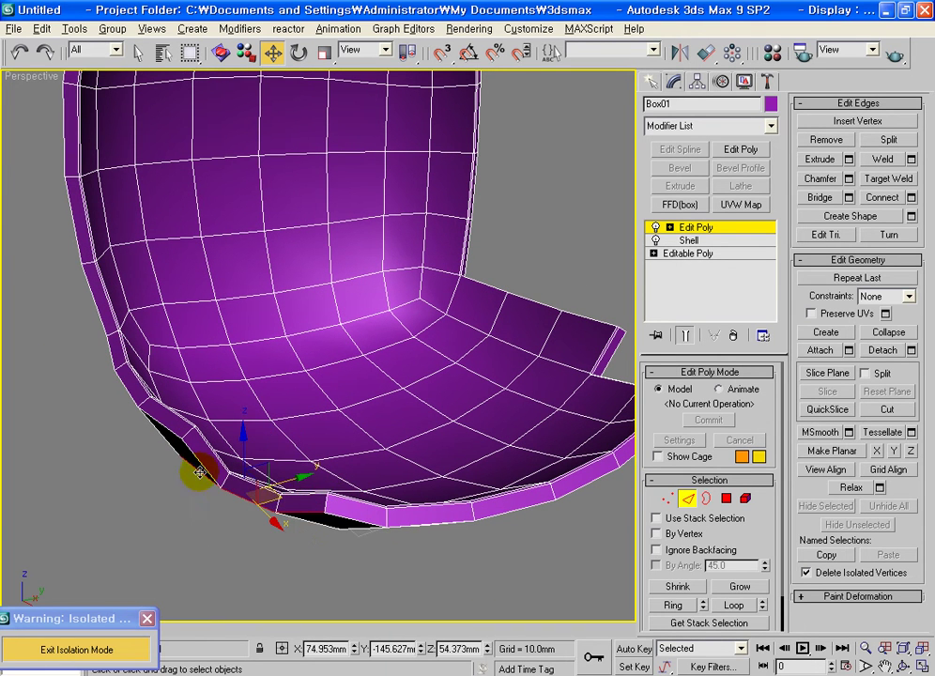
Pick edges along the seat's left side and bottom while orbiting around the shell
drag(202, 498, 298, 507)
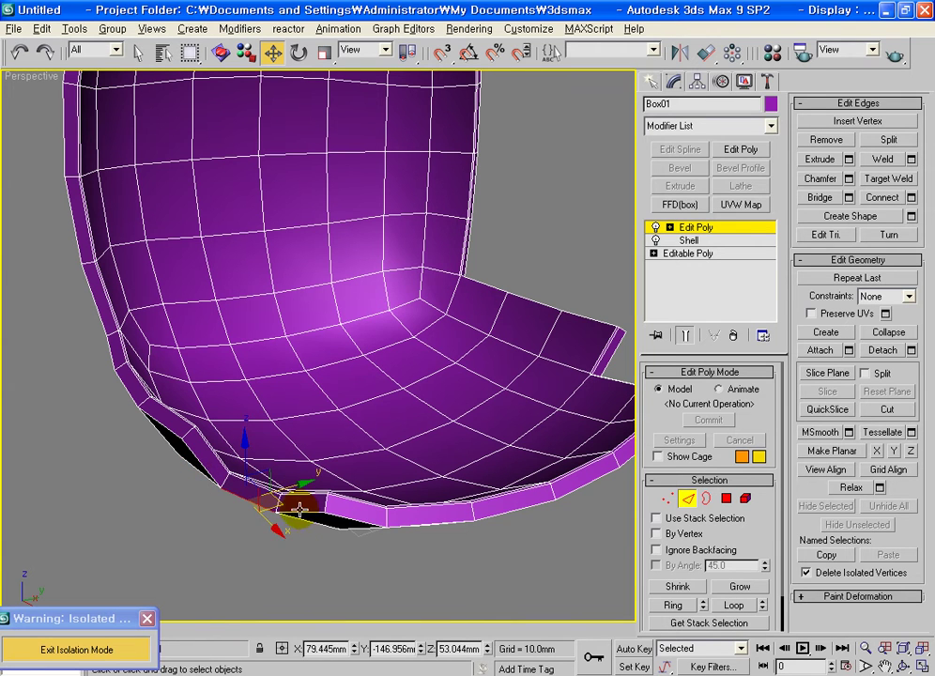
drag(215, 475, 122, 385)
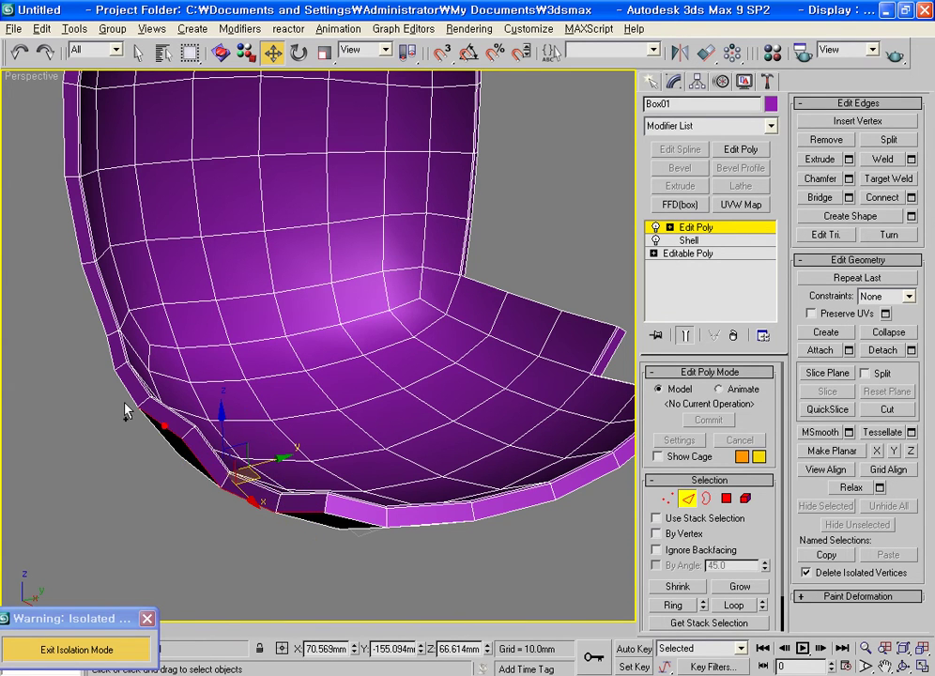
click(101, 319)
ctrl+click(359, 514)
ctrl+click(410, 525)
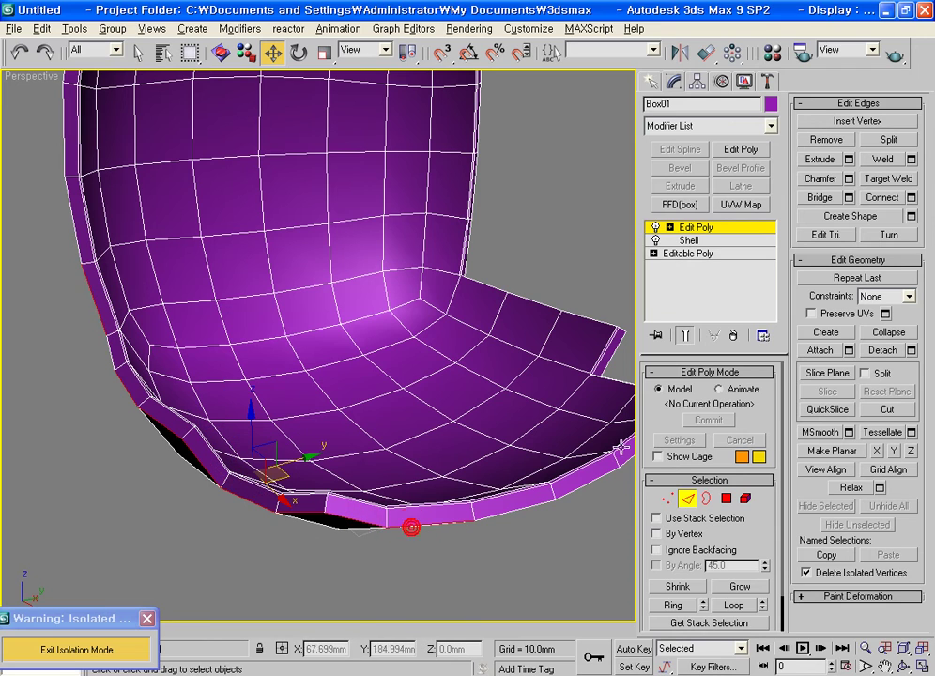
mouse_move(564, 543)
alt+middle_down()
mouse_move(501, 553)
mouse_move(539, 563)
mouse_move(470, 621)
mouse_move(467, 567)
mouse_move(428, 505)
alt+middle_up()
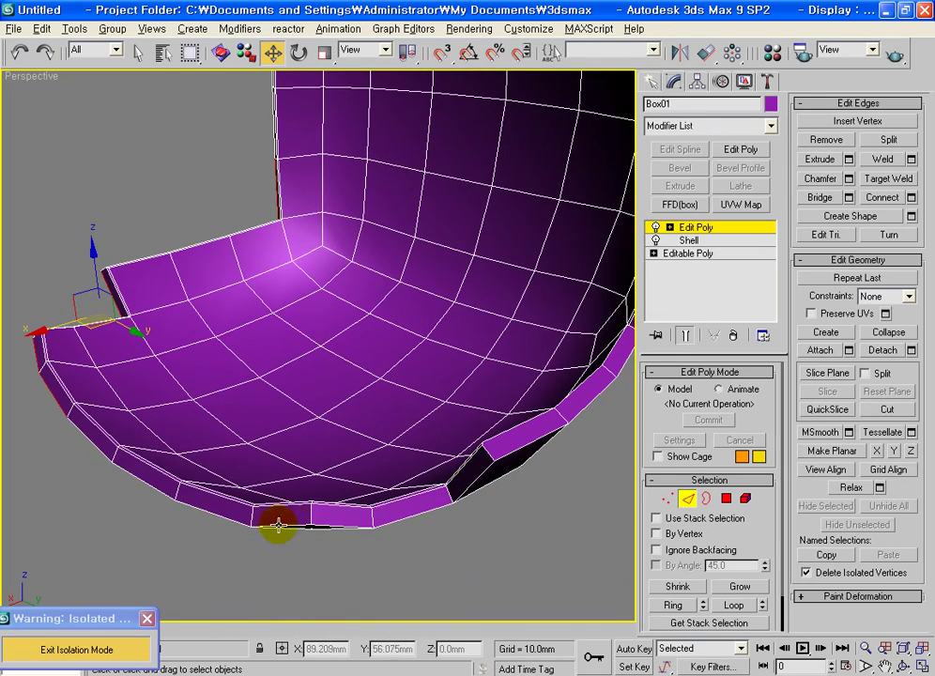
mouse_move(347, 551)
alt+middle_down()
mouse_move(334, 547)
mouse_move(334, 568)
mouse_move(301, 584)
alt+middle_up()
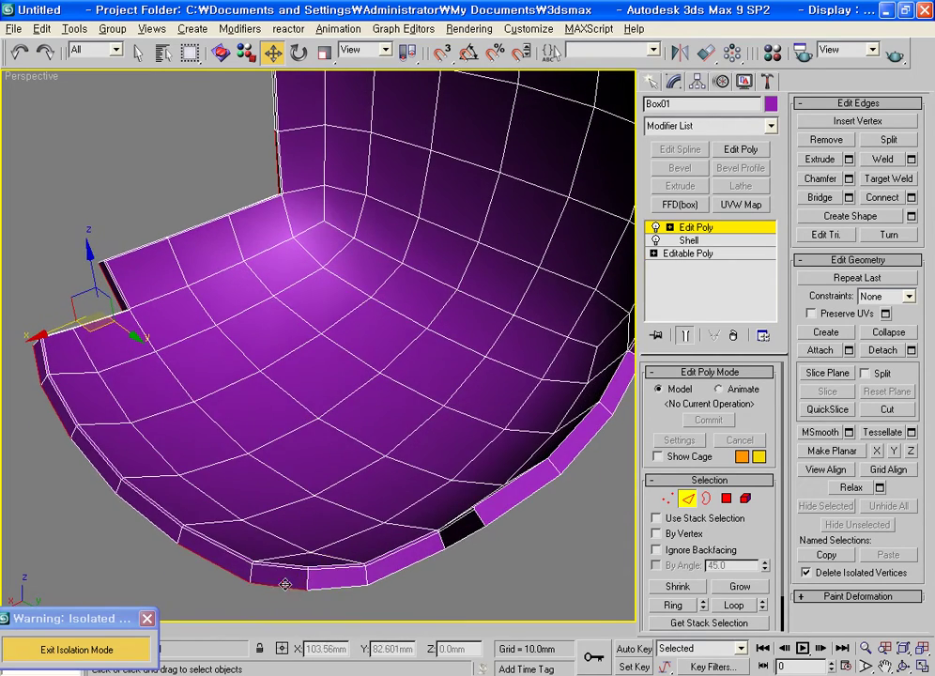
click(337, 585)
Select the complete bottom rim edge loop from a bottom-right rim edge
alt+middle_click(522, 496)
mouse_move(584, 467)
alt+middle_down()
mouse_move(553, 574)
mouse_move(517, 531)
alt+middle_up()
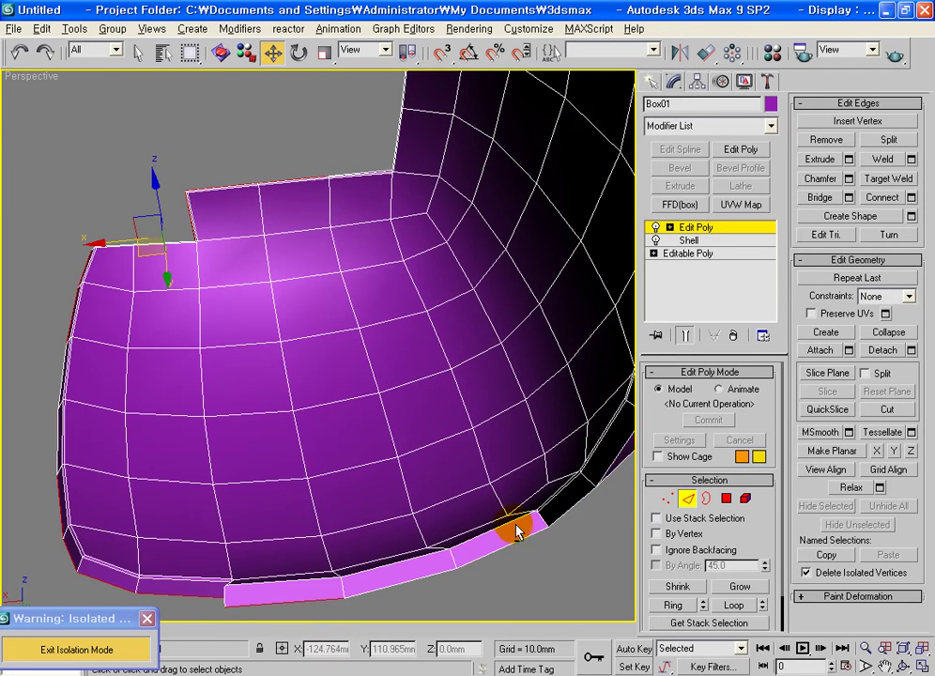
click(569, 510)
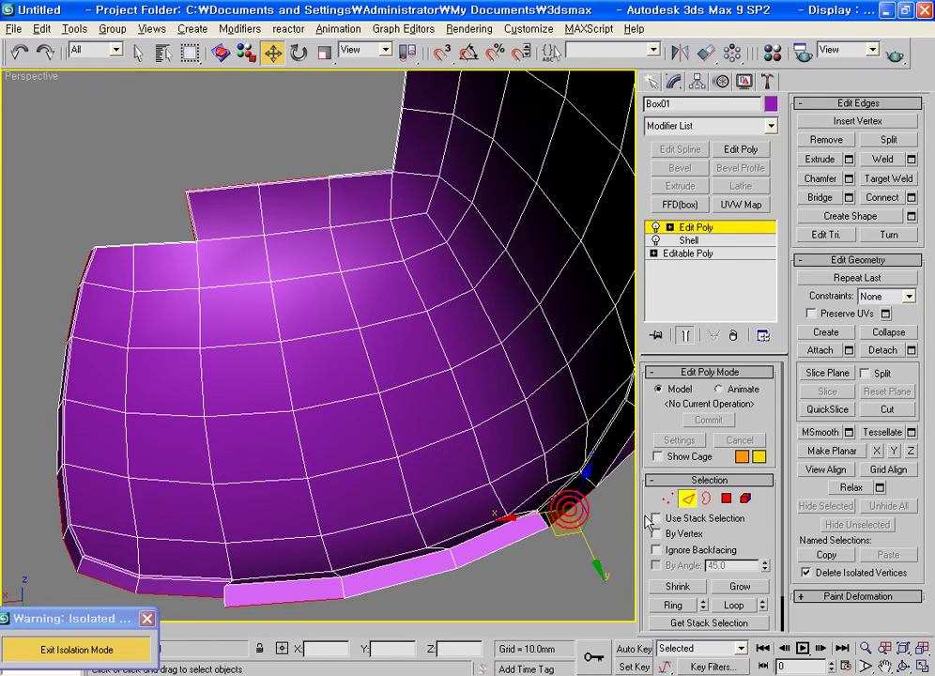
click(738, 586)
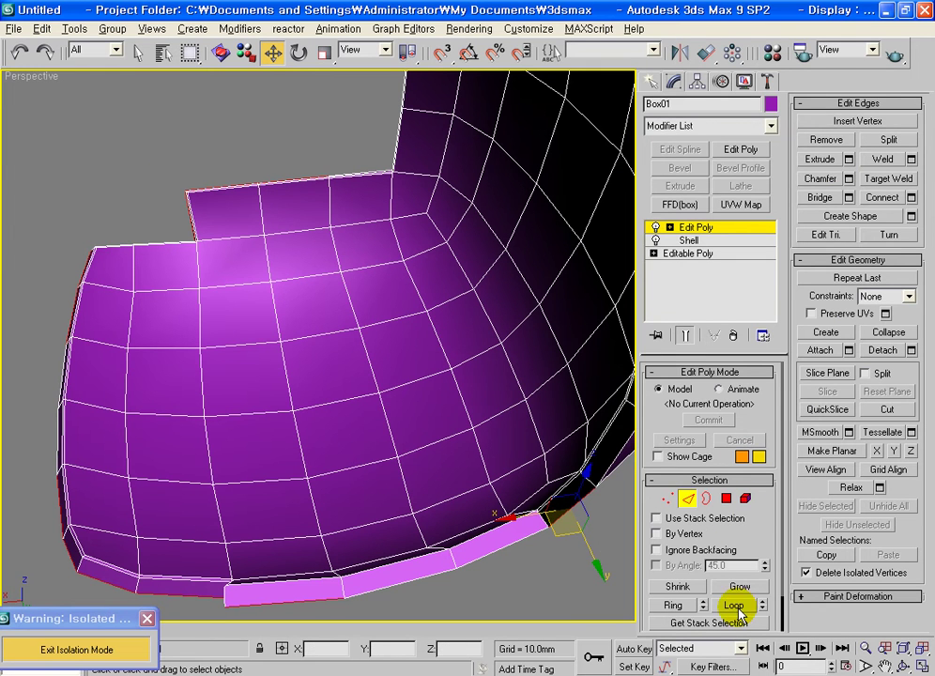
click(735, 604)
mouse_move(506, 469)
alt+middle_down()
mouse_move(439, 455)
mouse_move(263, 499)
alt+middle_up()
mouse_move(420, 515)
alt+middle_down()
mouse_move(396, 553)
mouse_move(432, 536)
alt+middle_up()
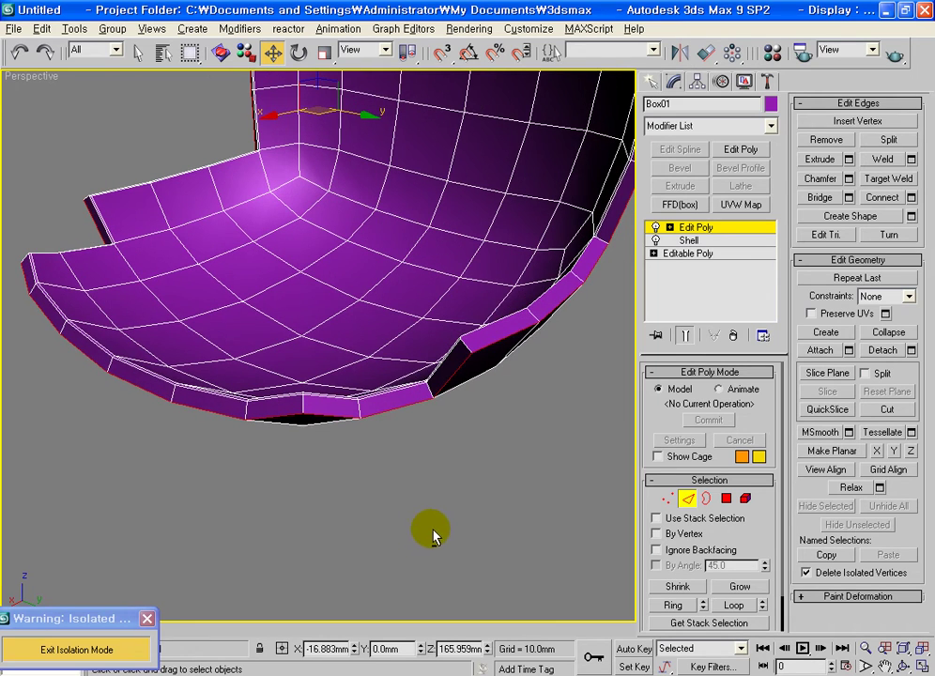
Chamfer the bottom rim loop by 1.0 mm and leave Edge sub-object mode
click(849, 178)
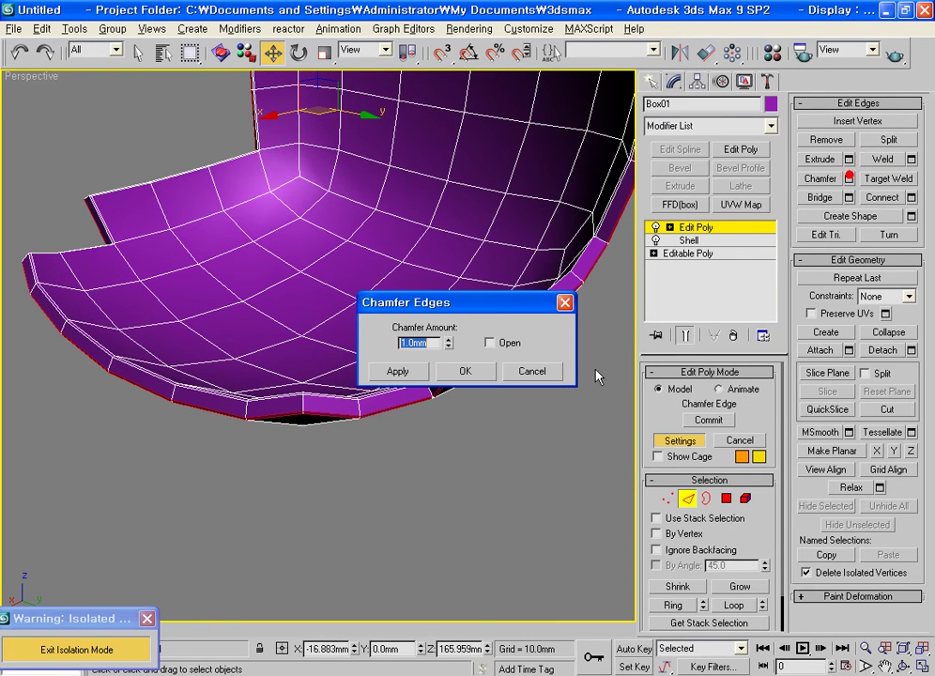
click(466, 370)
click(688, 498)
mouse_move(498, 429)
alt+middle_down()
mouse_move(441, 491)
mouse_move(599, 513)
alt+middle_up()
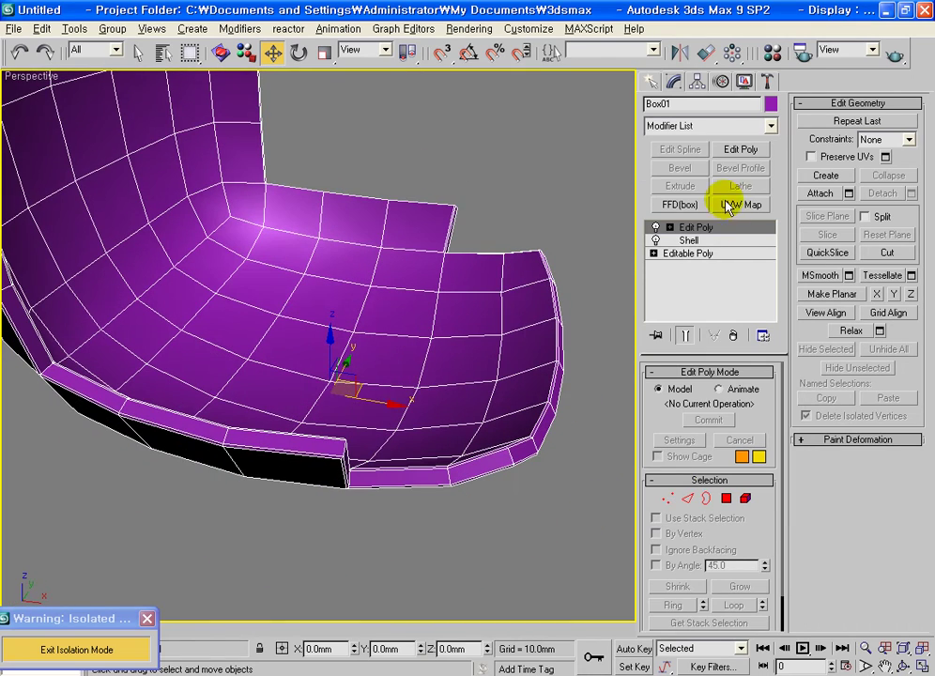
Add TurboSmooth with 2 iterations to Box01 and exit Isolation Mode
click(714, 125)
key(t)
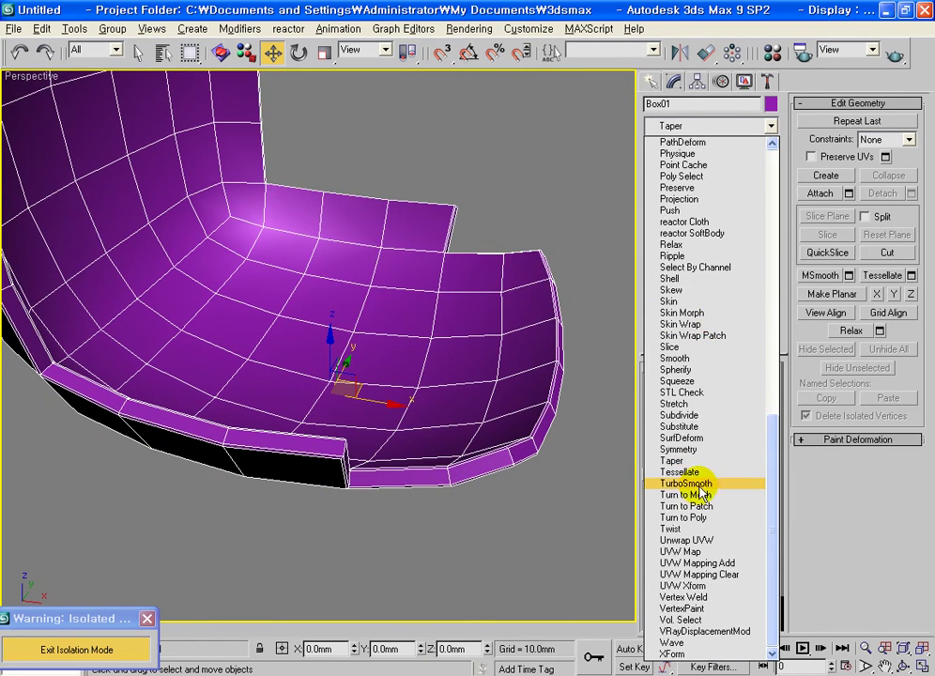
click(699, 484)
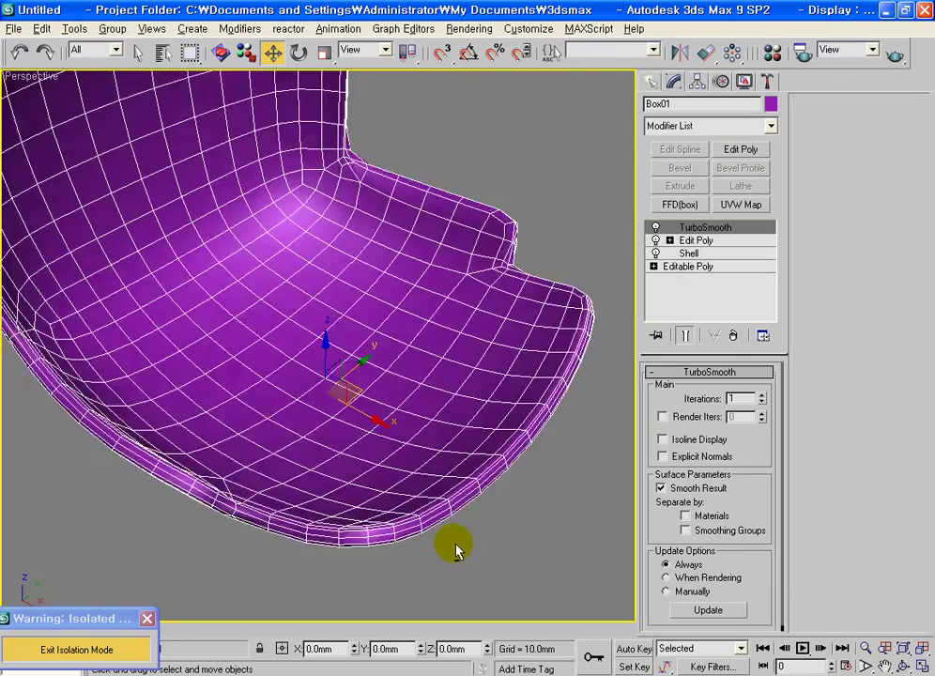
alt+middle_drag(481, 533, 421, 526)
scroll(396, 432, down, 3)
mouse_move(396, 432)
alt+middle_down()
mouse_move(476, 455)
mouse_move(636, 407)
mouse_move(495, 461)
mouse_move(450, 458)
alt+middle_up()
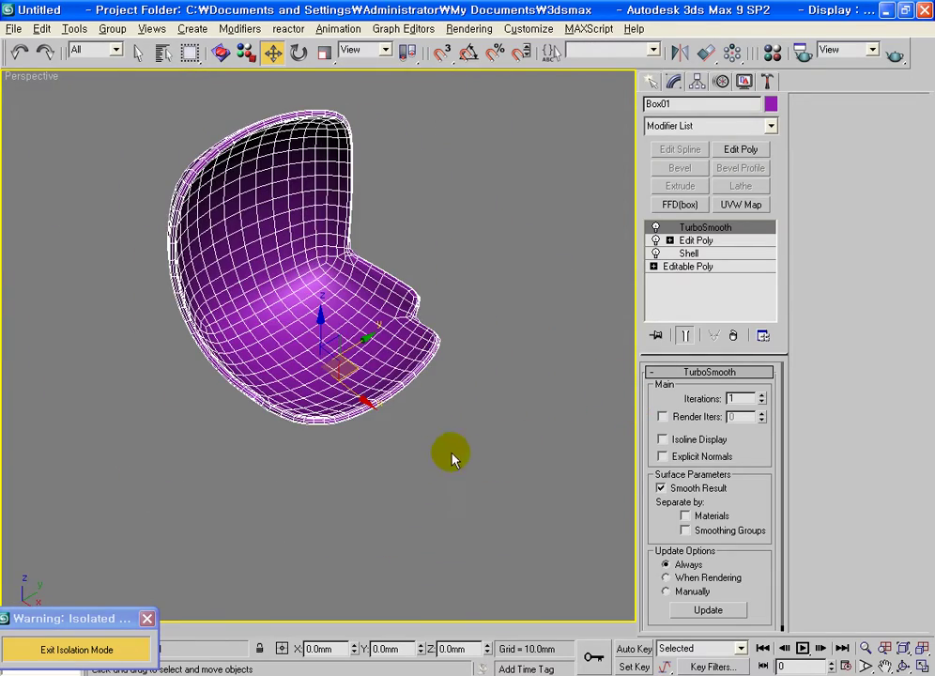
click(761, 395)
middle_drag(412, 400, 438, 429)
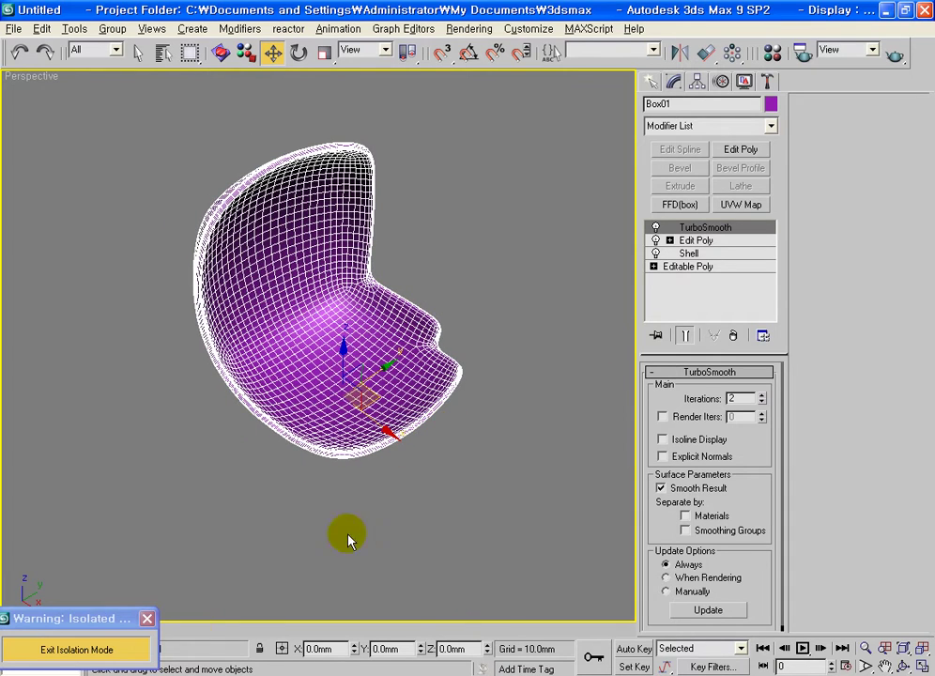
click(128, 650)
Select the green outer shell instead of the purple one and isolate it
click(526, 306)
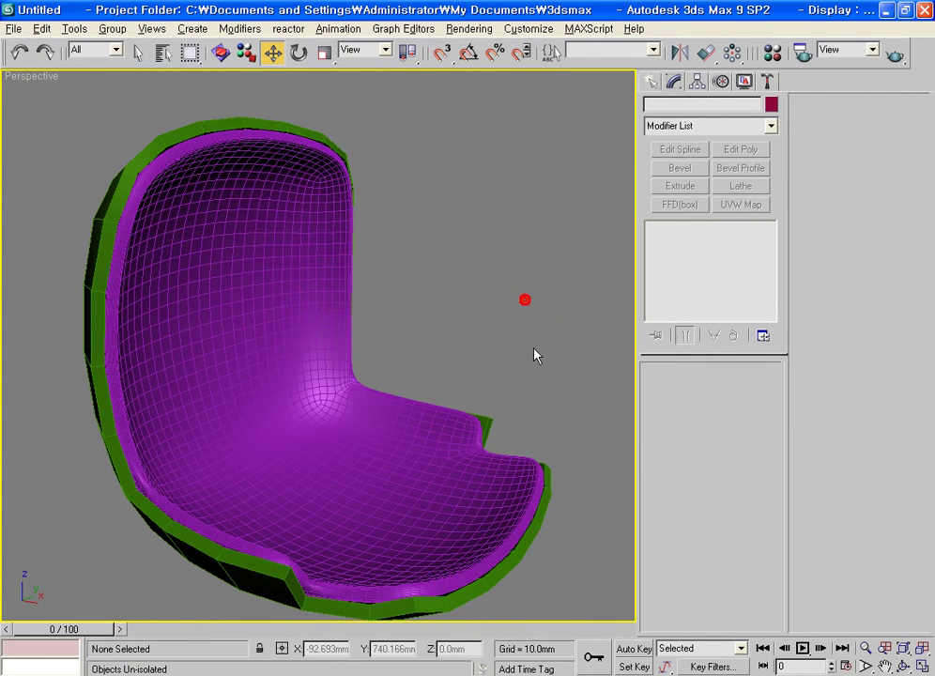
click(98, 278)
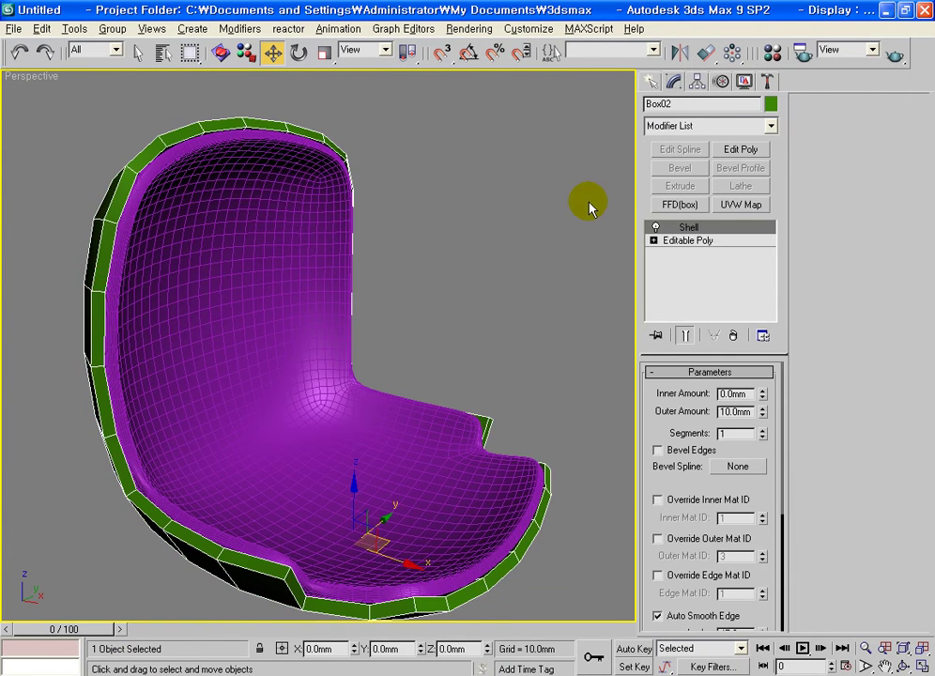
key(alt+q)
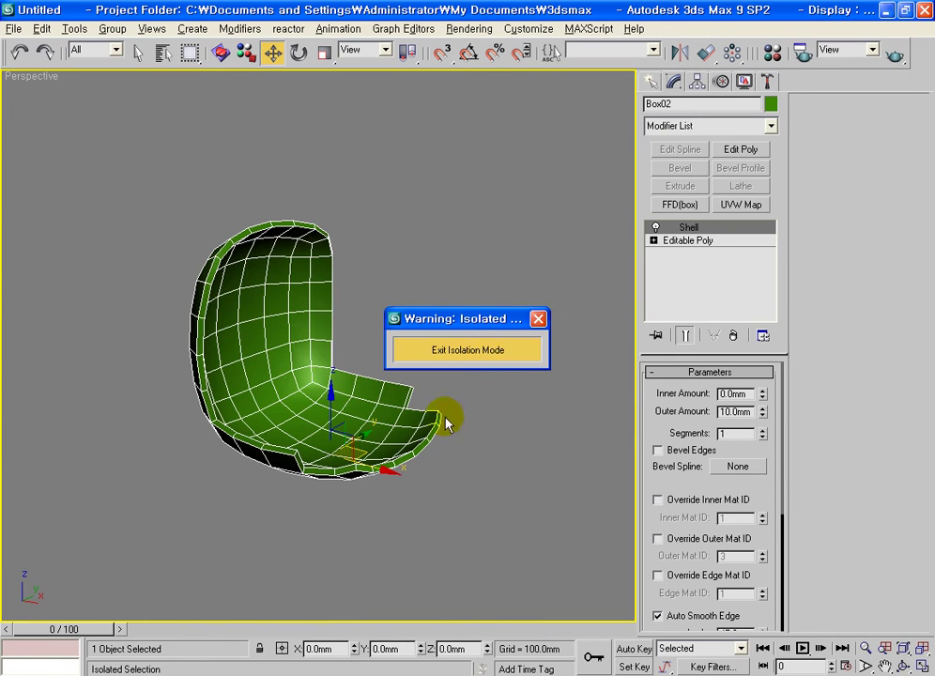
drag(500, 336, 135, 587)
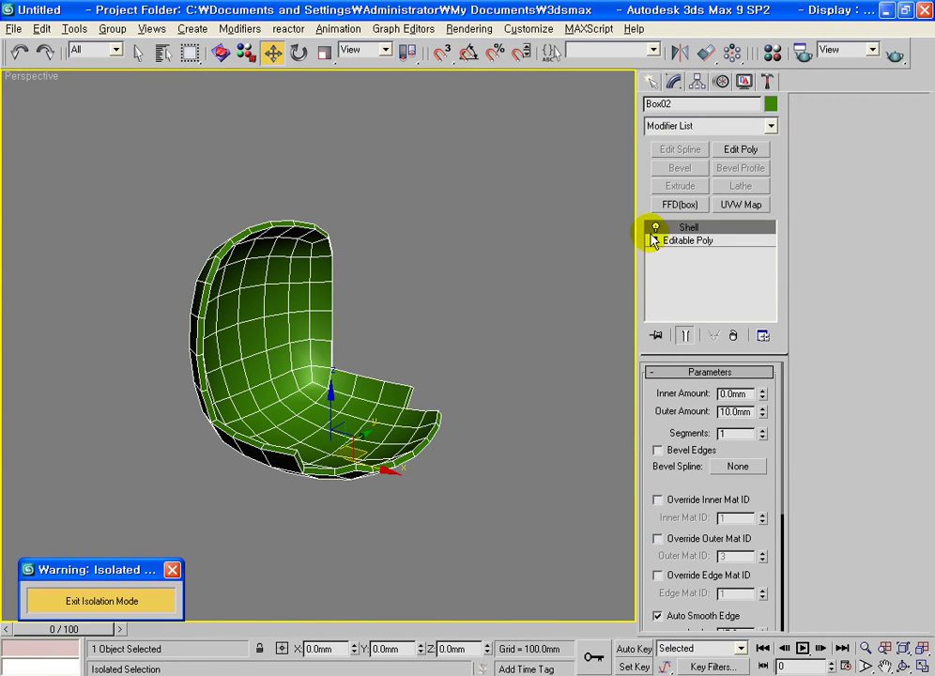
Add an Edit Poly modifier above Shell and switch to Edge sub-object mode
click(741, 149)
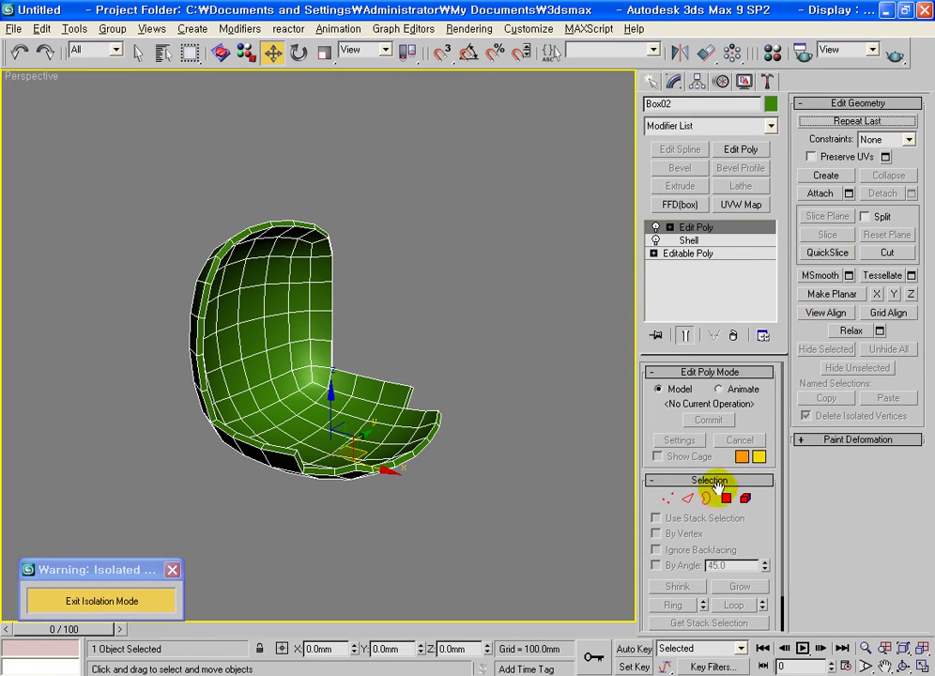
click(687, 500)
scroll(348, 502, up, 2)
scroll(328, 497, up, 5)
middle_drag(325, 494, 373, 328)
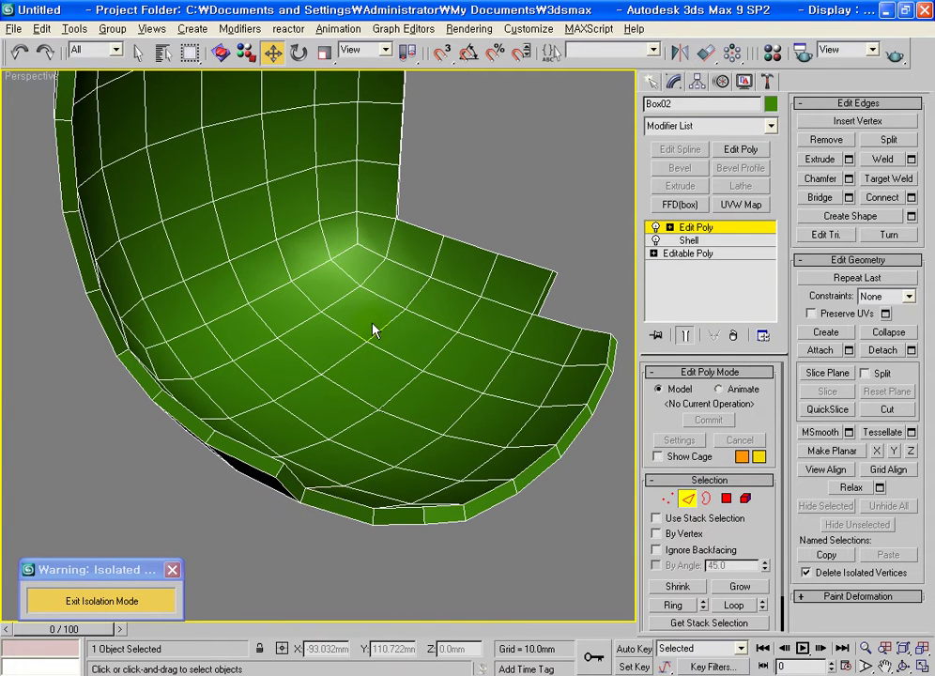
Pick edges on the lower, left, right and top rim and extend them with Loop
click(298, 480)
ctrl+click(265, 456)
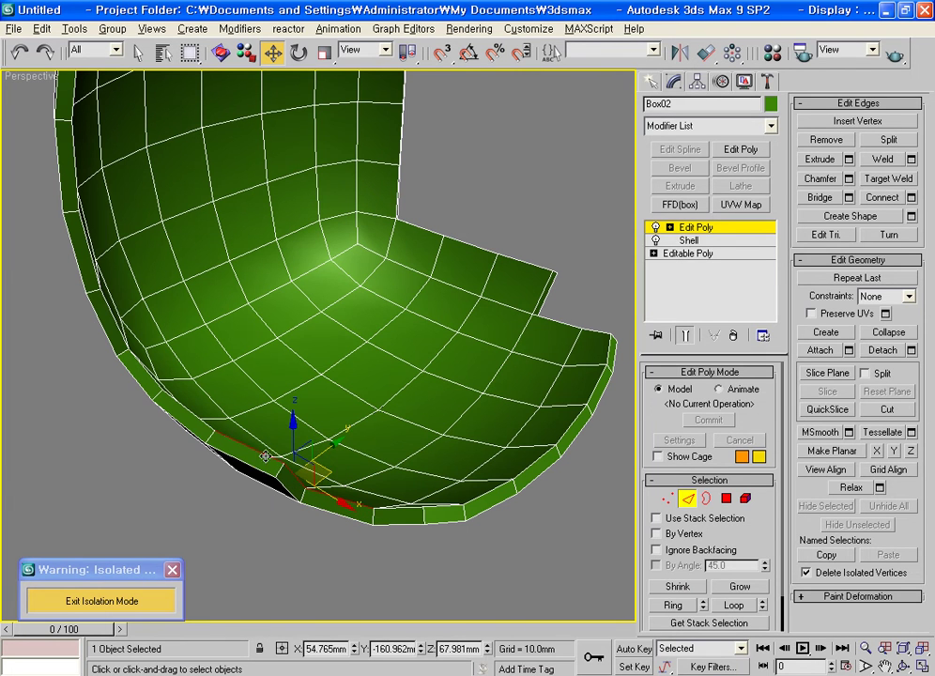
click(116, 320)
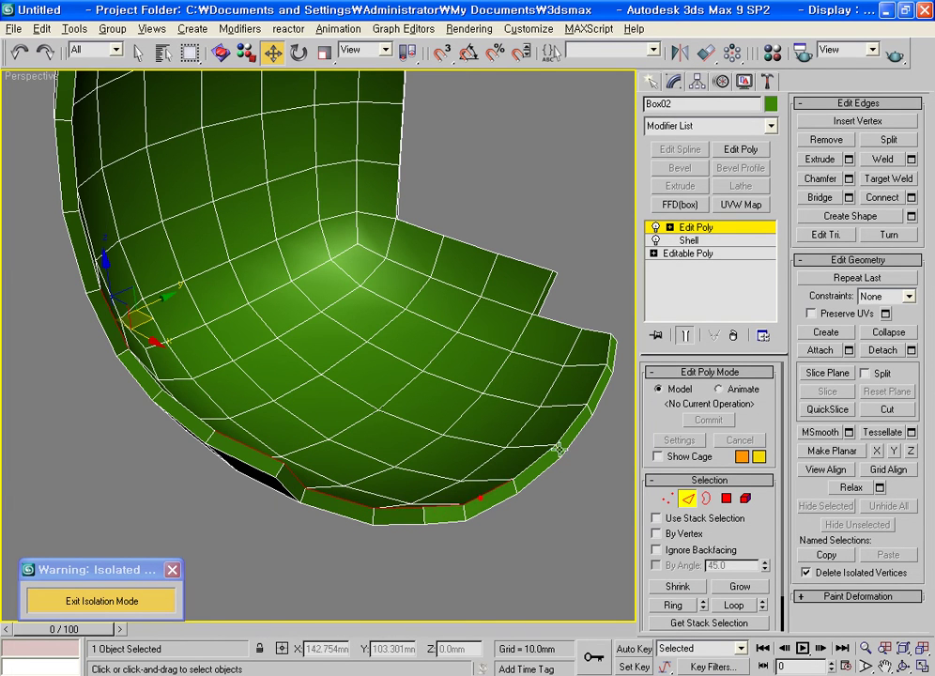
click(598, 331)
ctrl+click(553, 313)
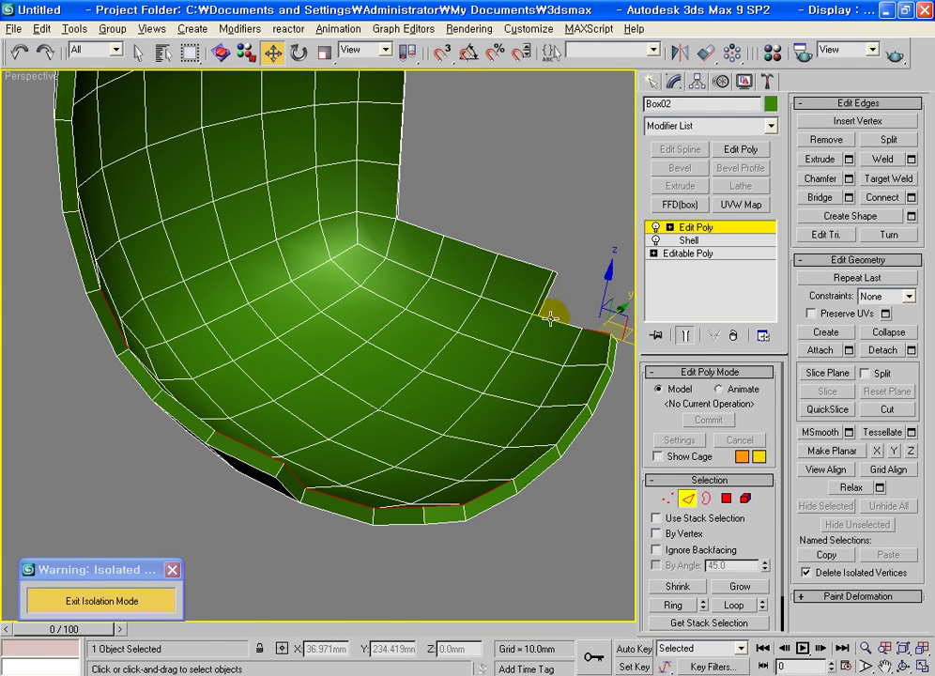
ctrl+click(526, 264)
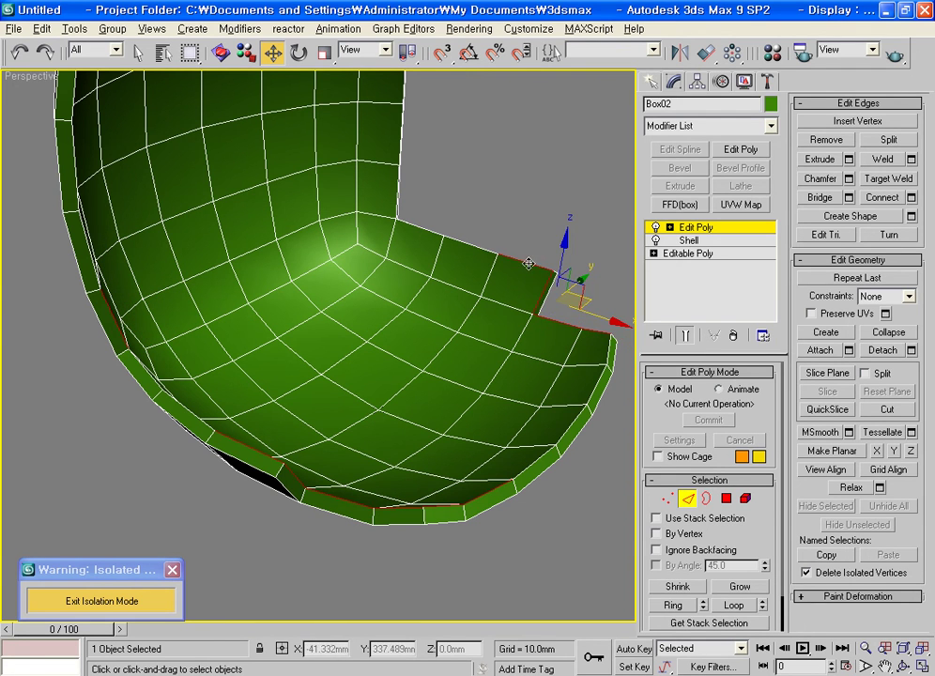
mouse_move(423, 286)
alt+middle_down()
mouse_move(403, 312)
mouse_move(383, 318)
alt+middle_up()
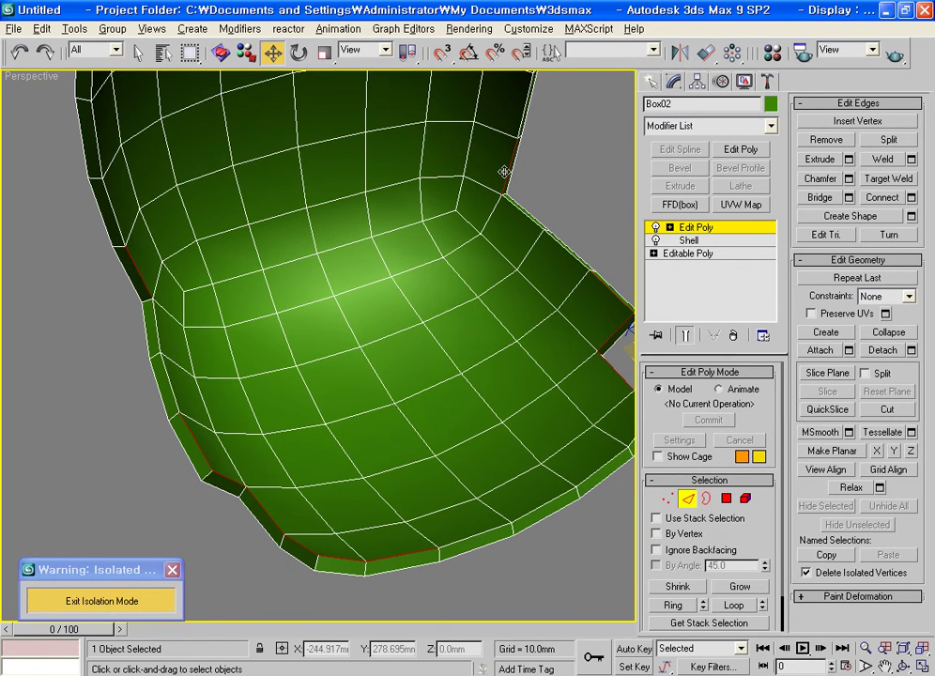
click(733, 606)
mouse_move(413, 394)
alt+middle_down()
mouse_move(405, 417)
mouse_move(418, 448)
alt+middle_up()
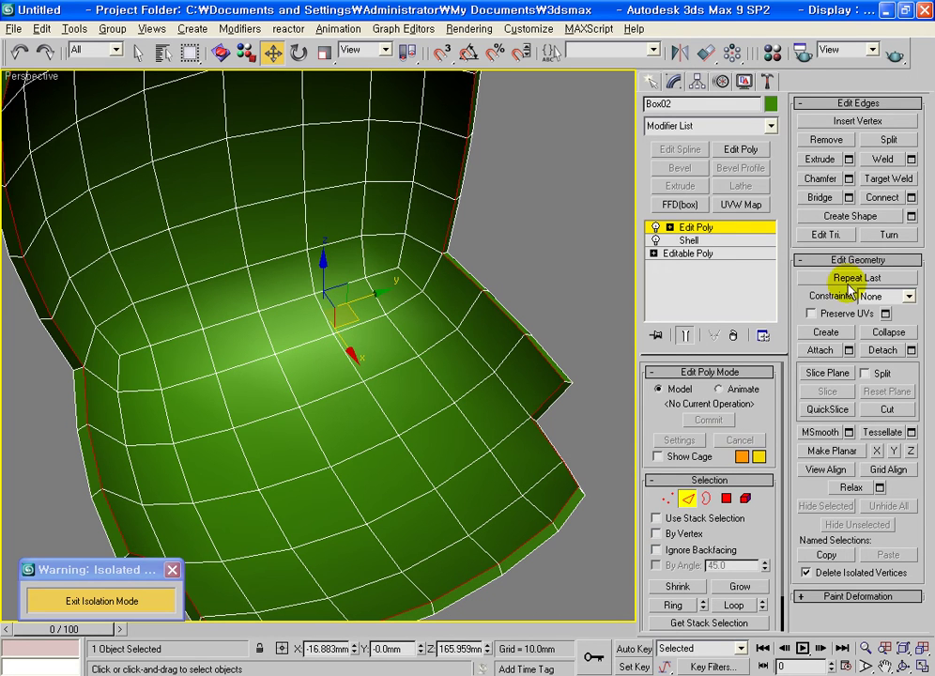
Chamfer the selected rim edges, then pick a single edge on the bottom border
click(847, 180)
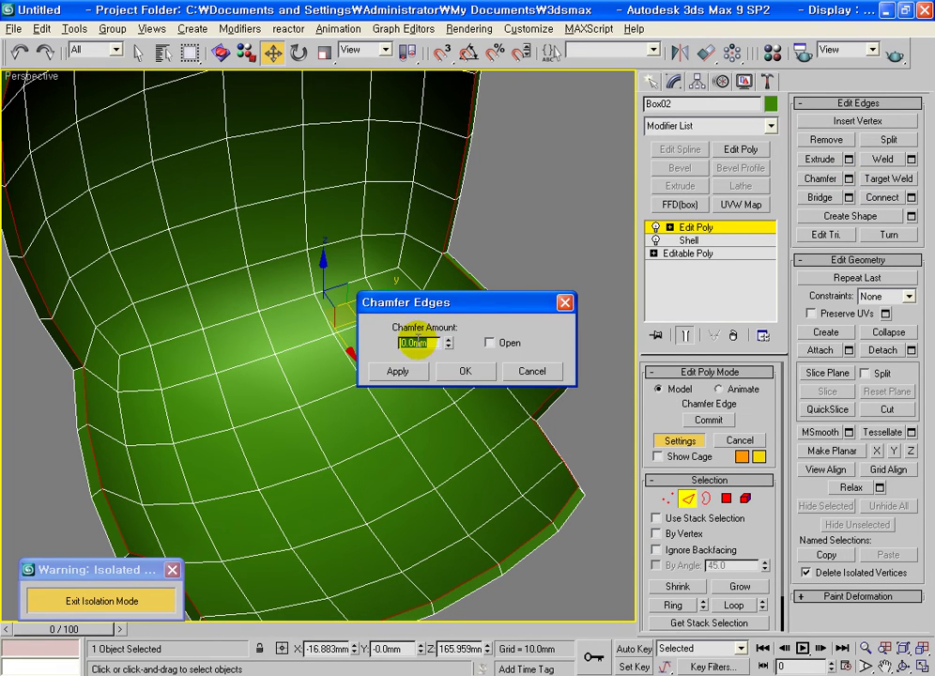
click(474, 371)
click(582, 555)
alt+middle_drag(568, 566, 316, 533)
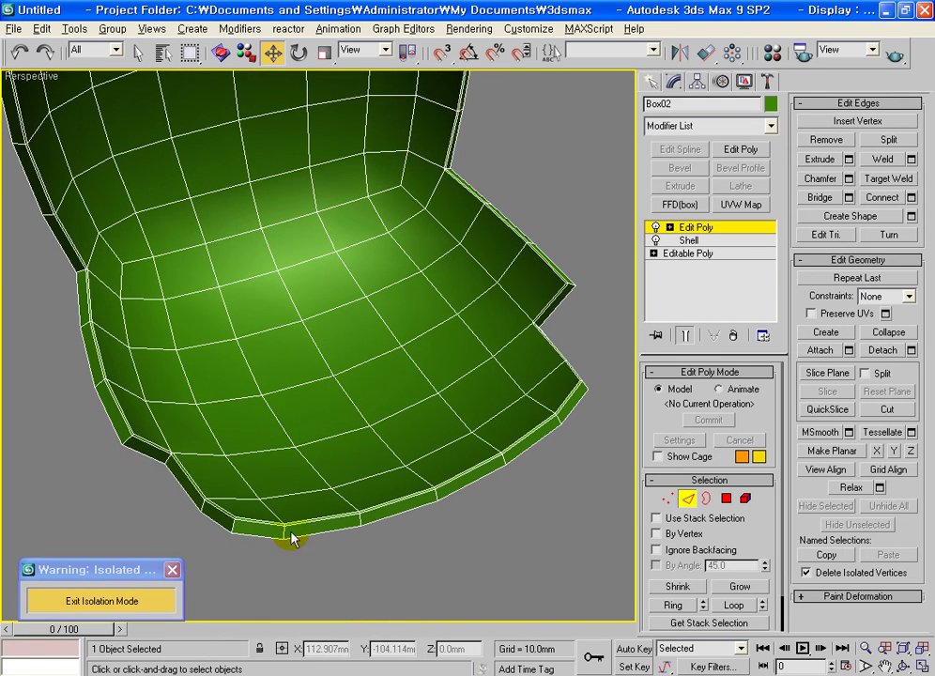
click(256, 535)
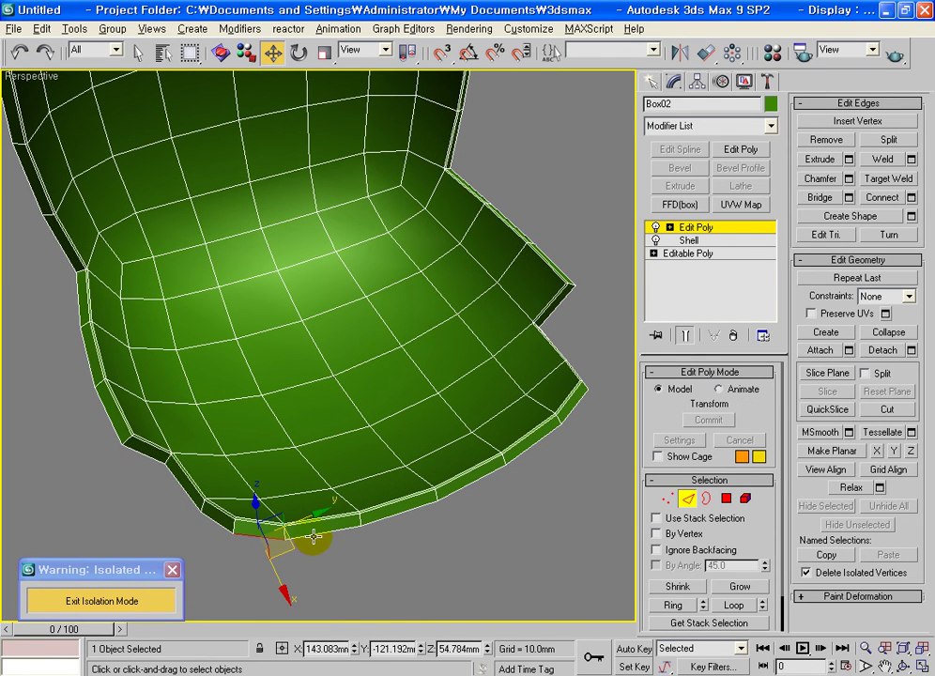
drag(311, 536, 325, 533)
Select the complete 34-edge border loop, using Loop from one border edge
ctrl+click(212, 511)
ctrl+click(142, 455)
ctrl+click(116, 430)
ctrl+click(53, 236)
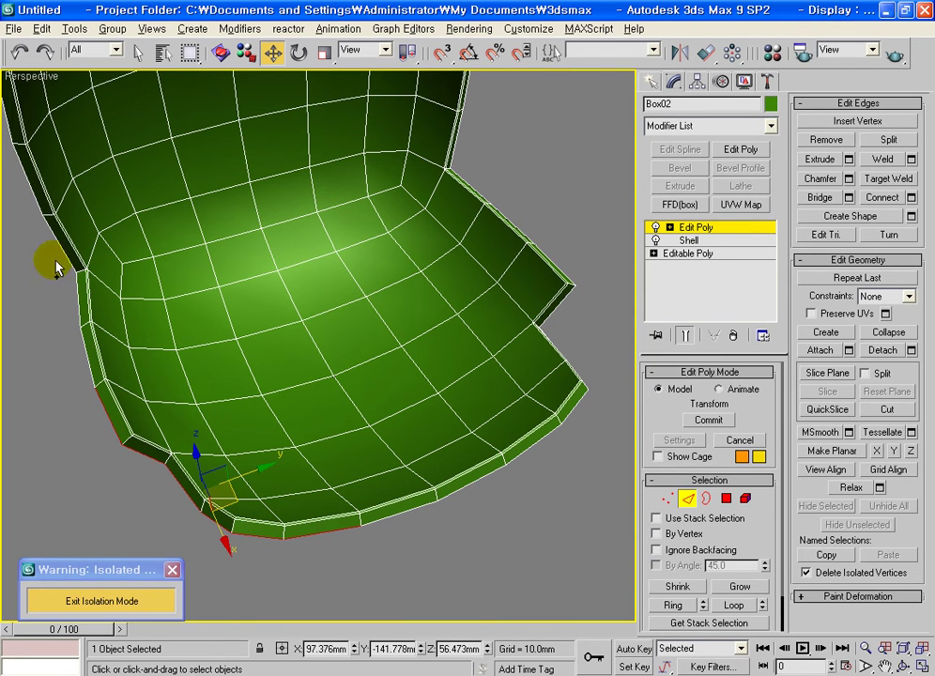
ctrl+click(456, 139)
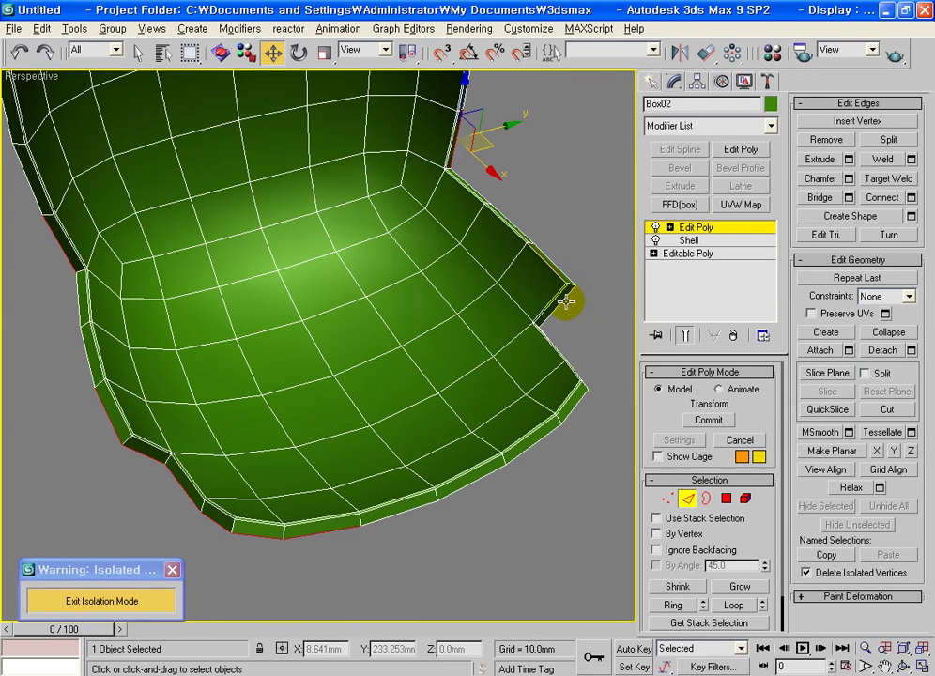
mouse_move(561, 362)
alt+middle_down()
mouse_move(526, 397)
mouse_move(584, 522)
mouse_move(414, 444)
mouse_move(429, 424)
alt+middle_up()
click(424, 404)
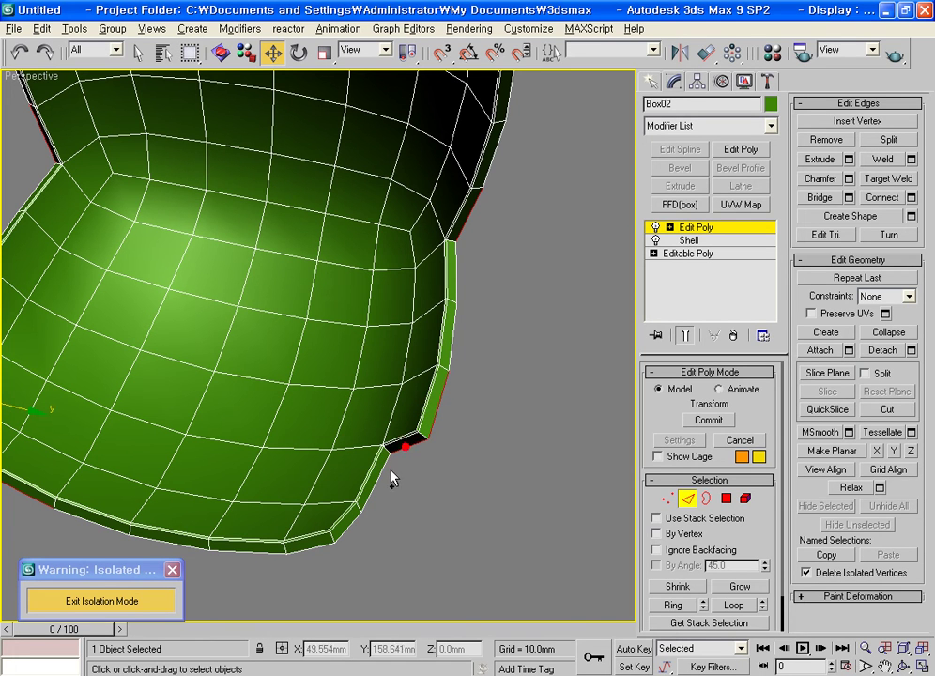
click(351, 529)
mouse_move(322, 546)
alt+middle_down()
mouse_move(483, 519)
mouse_move(560, 519)
alt+middle_up()
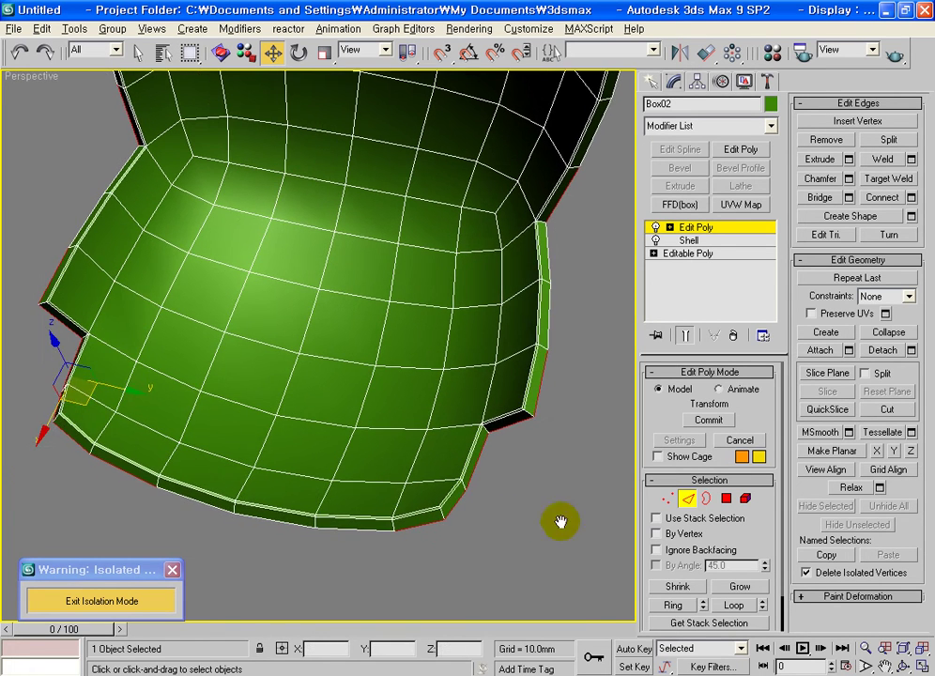
click(739, 606)
alt+middle_drag(546, 365, 515, 439)
scroll(493, 413, down, 2)
mouse_move(471, 388)
middle_down()
mouse_move(507, 393)
mouse_move(396, 298)
mouse_move(504, 353)
middle_up()
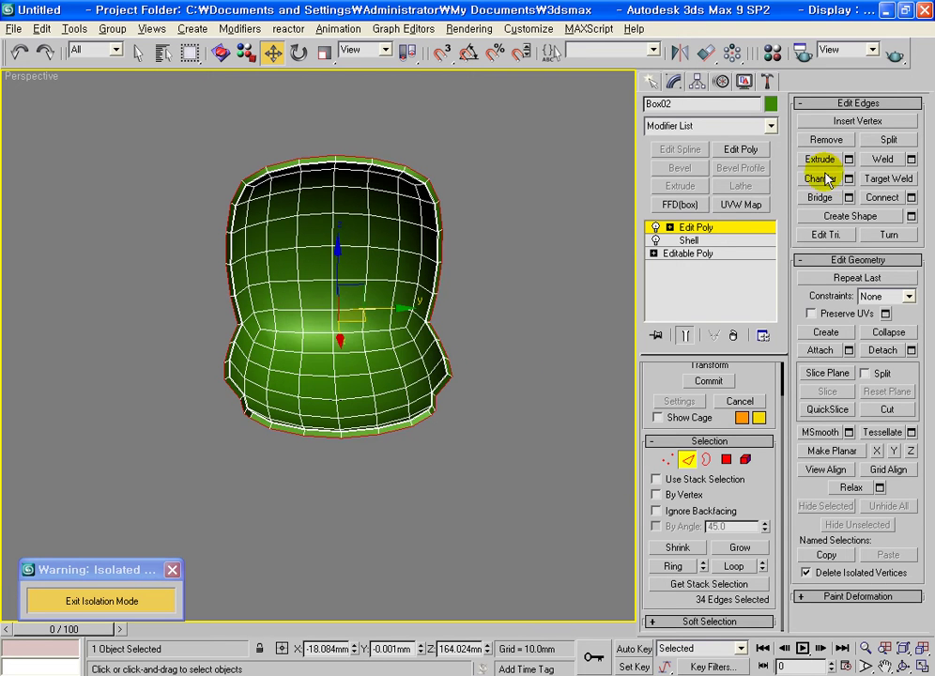
Chamfer the border loop into 68 edges, leave Edge mode and open the Modifier List
click(849, 178)
click(467, 371)
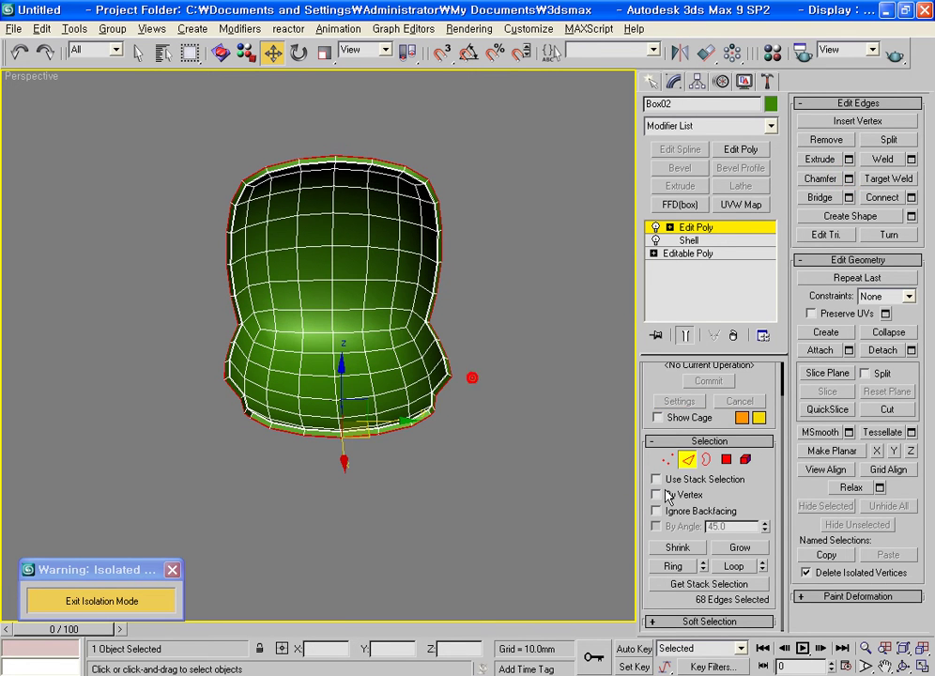
click(688, 459)
alt+middle_drag(446, 466, 514, 534)
click(710, 126)
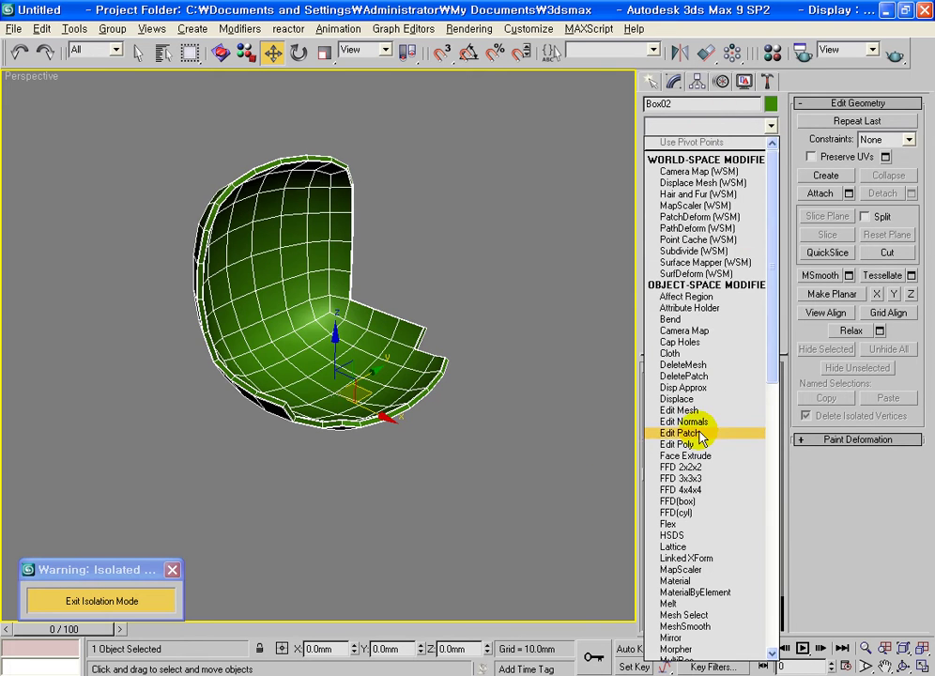
Add TurboSmooth to the green shell Box02 with Iterations set to 2
scroll(701, 428, down, 10)
click(714, 479)
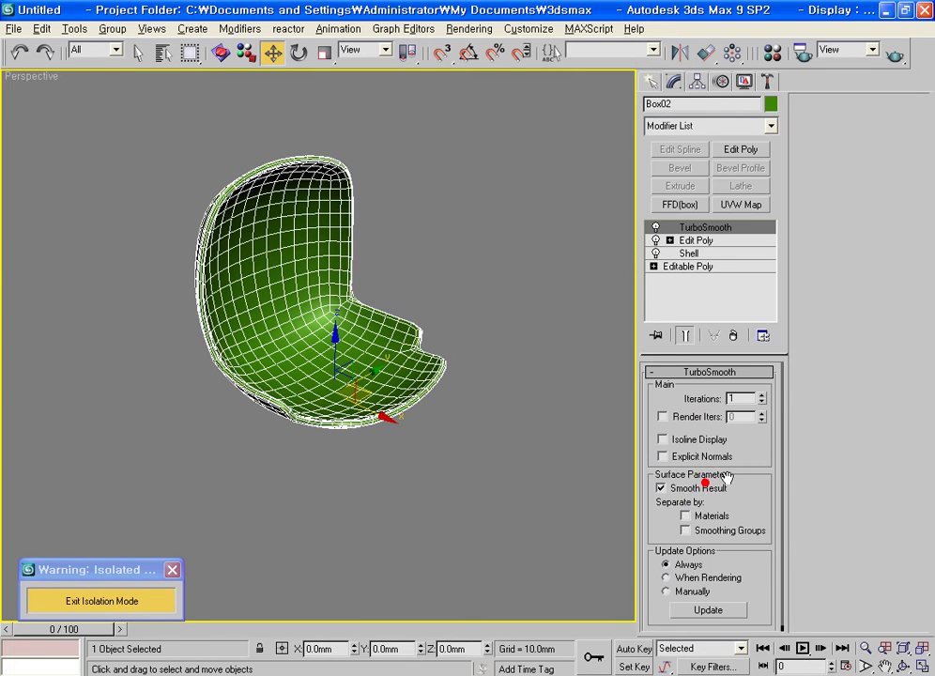
click(763, 395)
Exit isolation, deselect, orbit to a side view and check the reference chair render
click(94, 601)
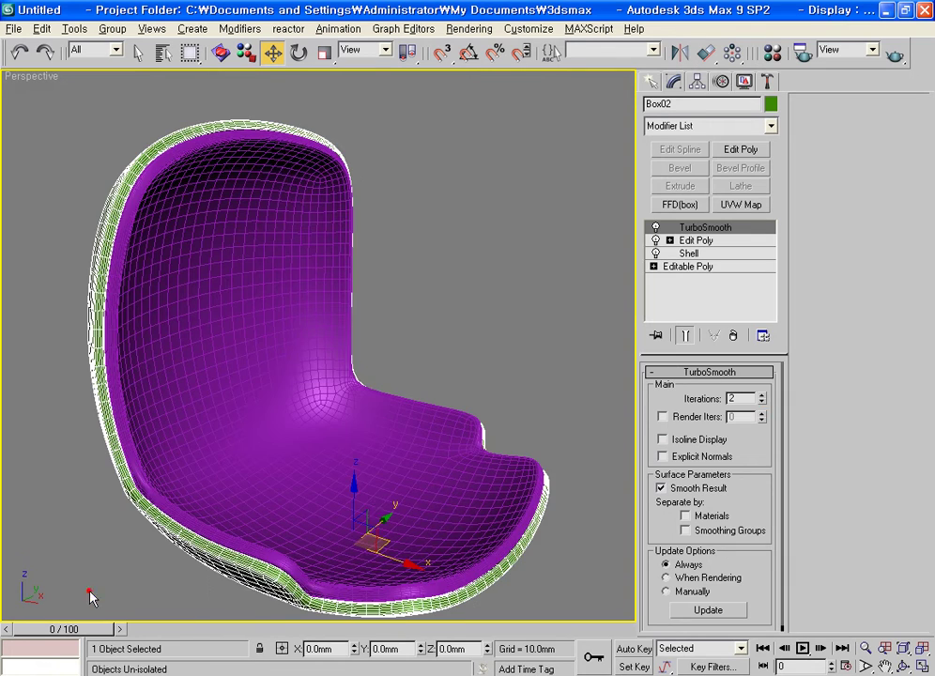
click(497, 325)
scroll(394, 492, up, 5)
scroll(394, 492, up, 1)
scroll(416, 494, down, 5)
mouse_move(338, 457)
alt+middle_down()
mouse_move(280, 525)
mouse_move(243, 463)
mouse_move(407, 468)
mouse_move(348, 484)
mouse_move(411, 493)
alt+middle_up()
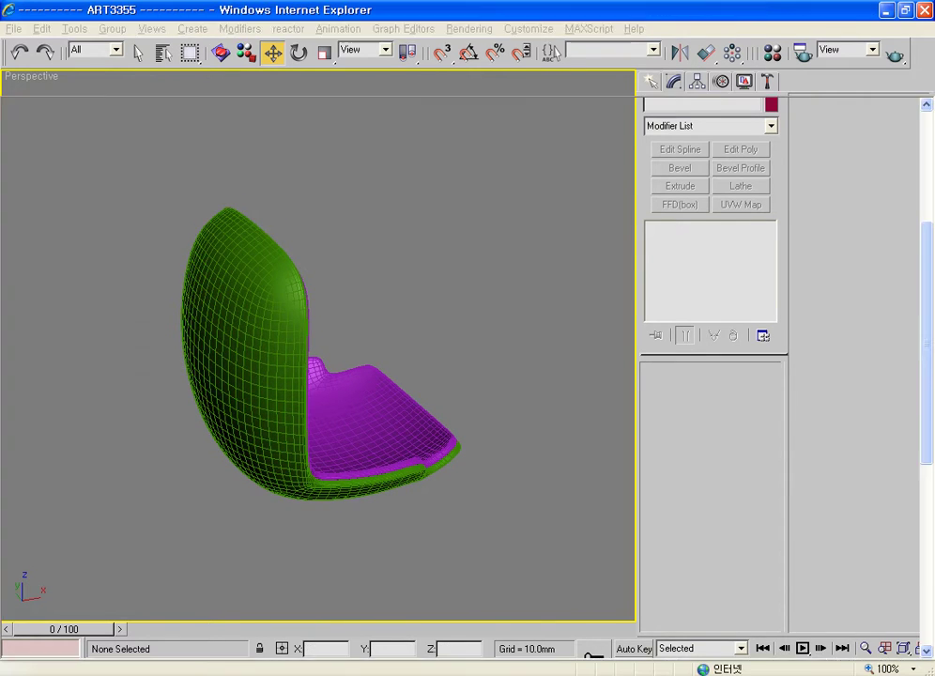
click(732, 668)
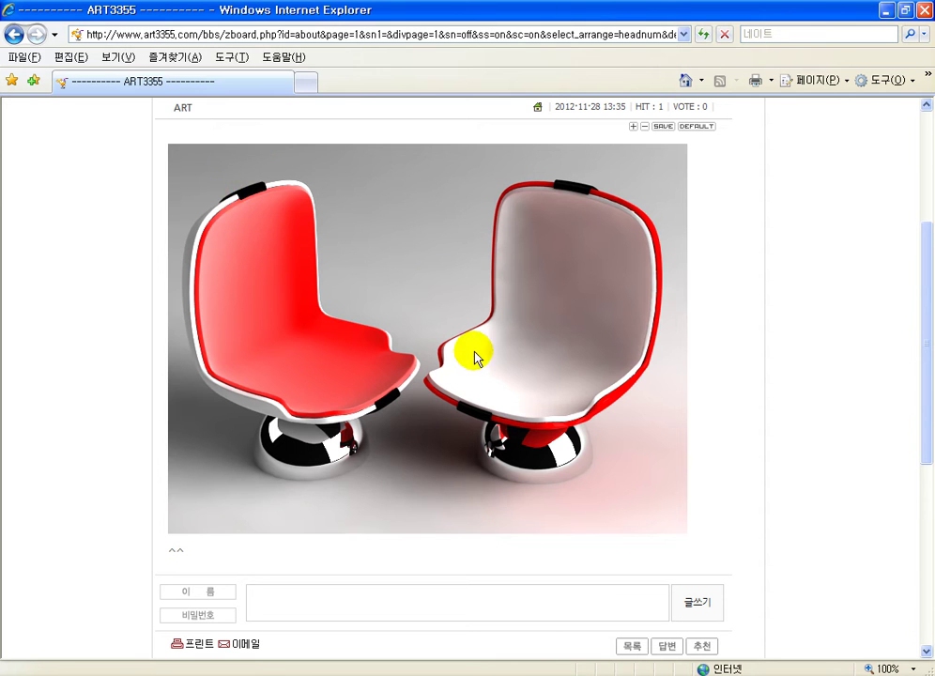
Copy the green chair shell as Box03 and isolate the copy with Alt+Q
click(469, 670)
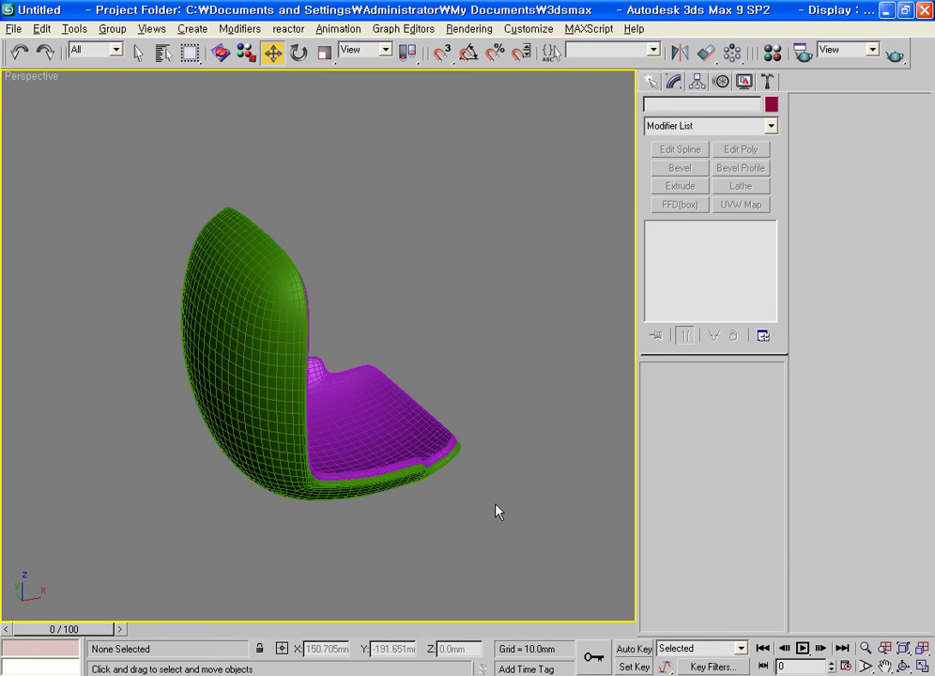
click(274, 283)
alt+middle_drag(273, 284, 334, 262)
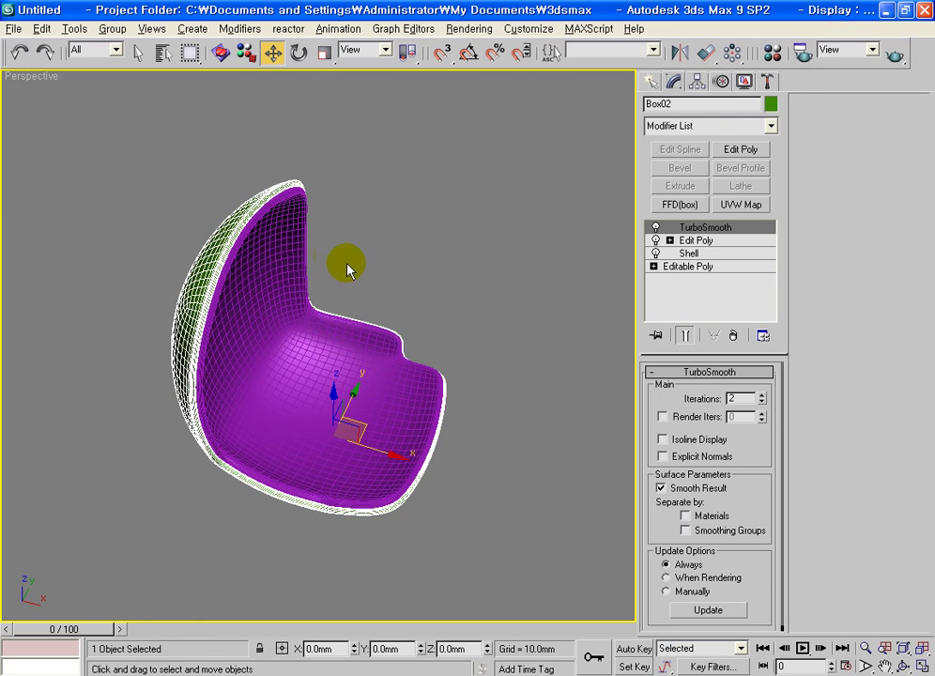
key(ctrl+v)
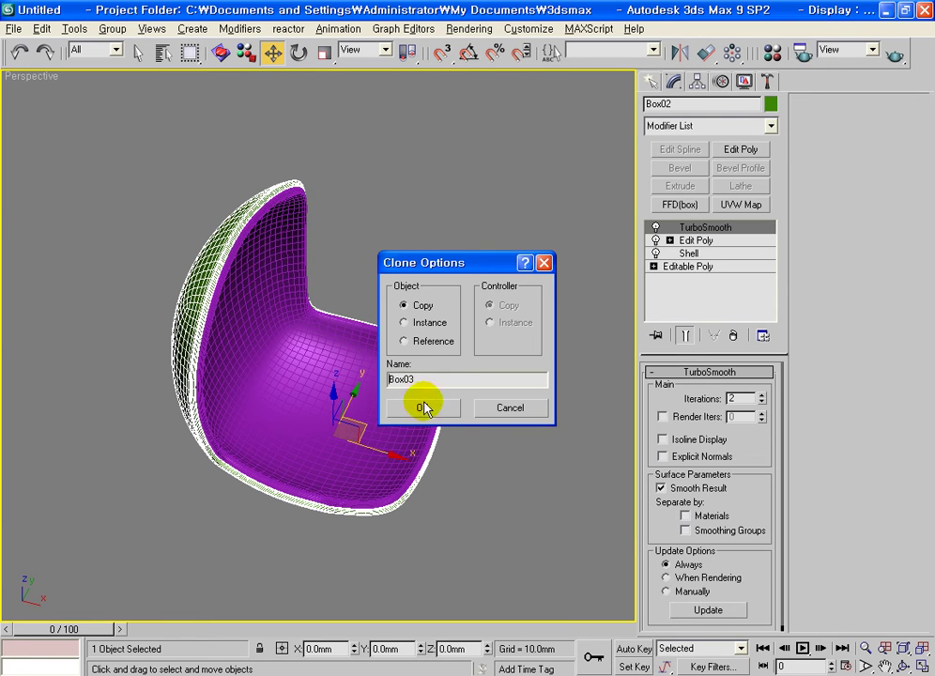
click(422, 405)
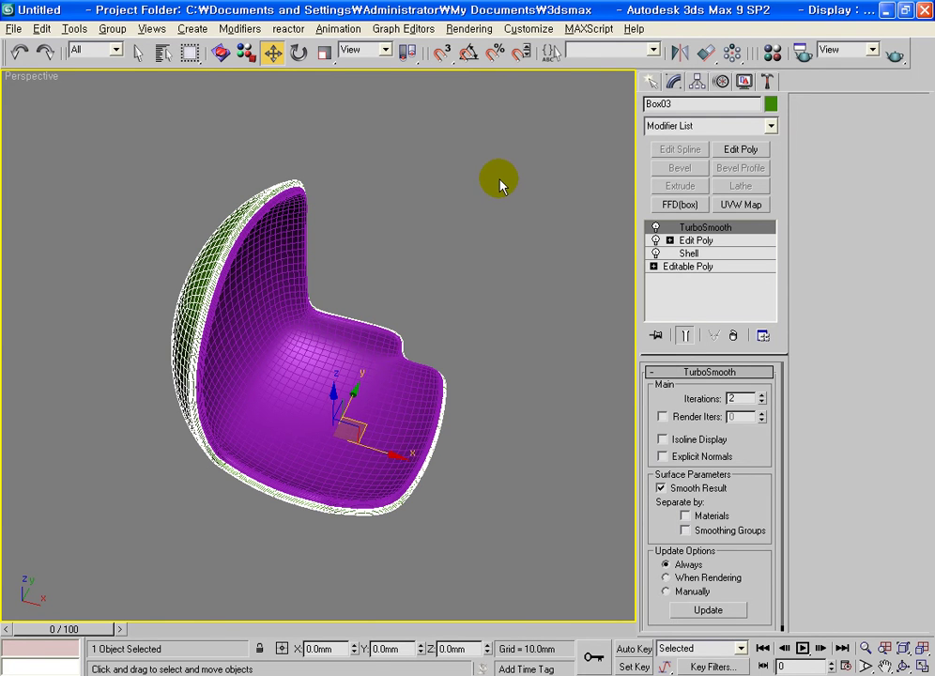
key(alt+q)
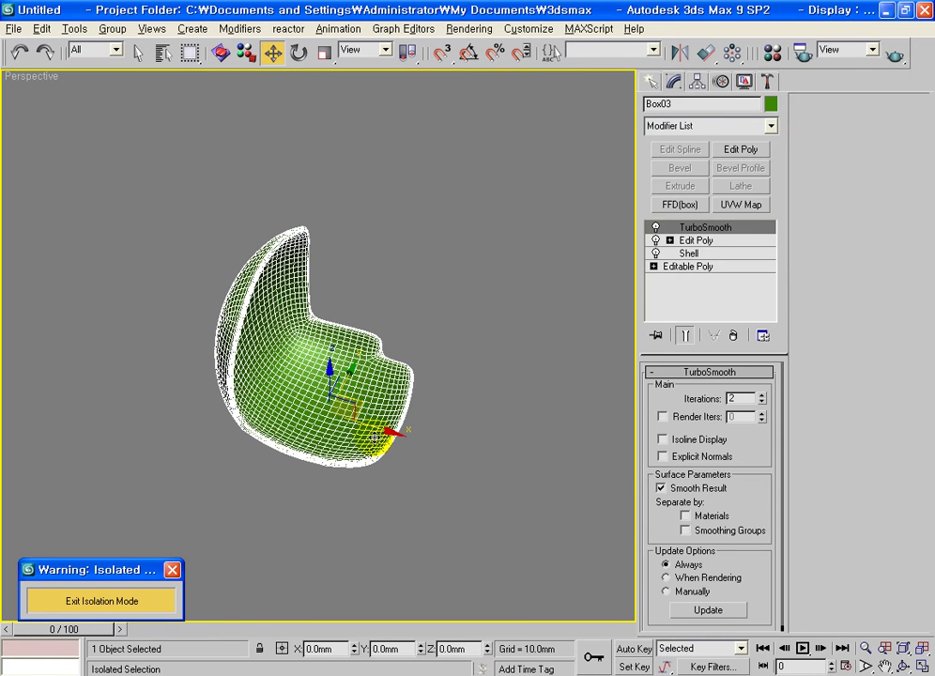
Change Box03's object colour to black
click(770, 104)
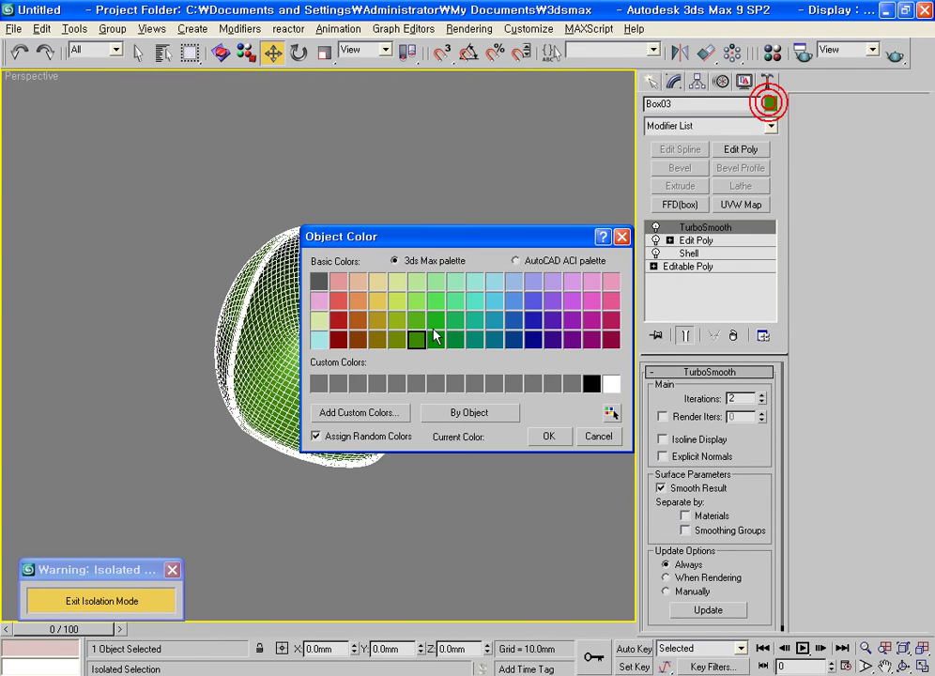
click(591, 383)
click(552, 435)
click(486, 513)
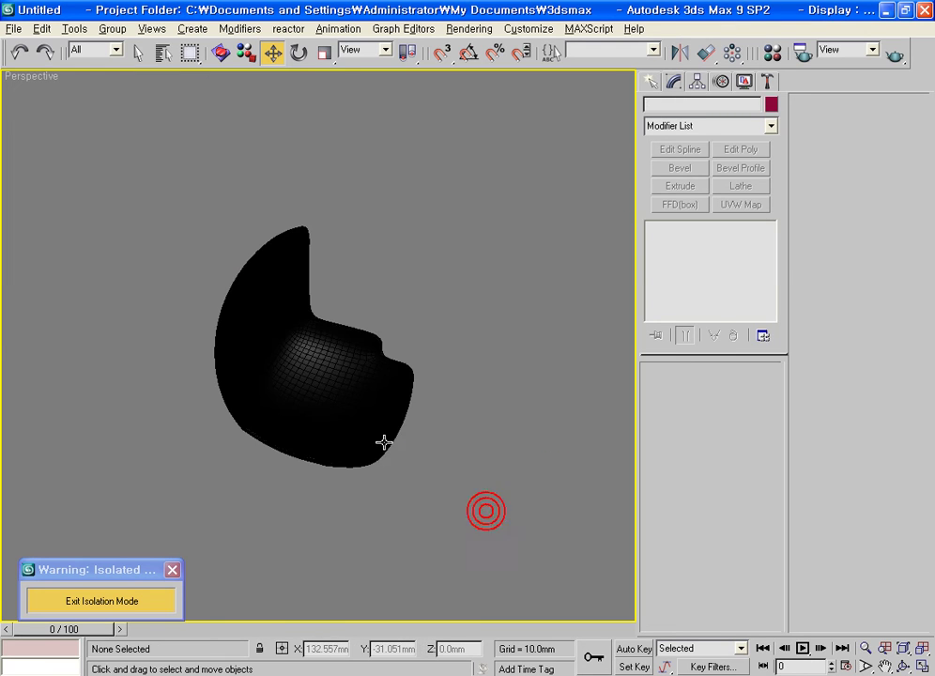
Maximize the Left viewport and reselect the shell
key(alt+w)
click(273, 449)
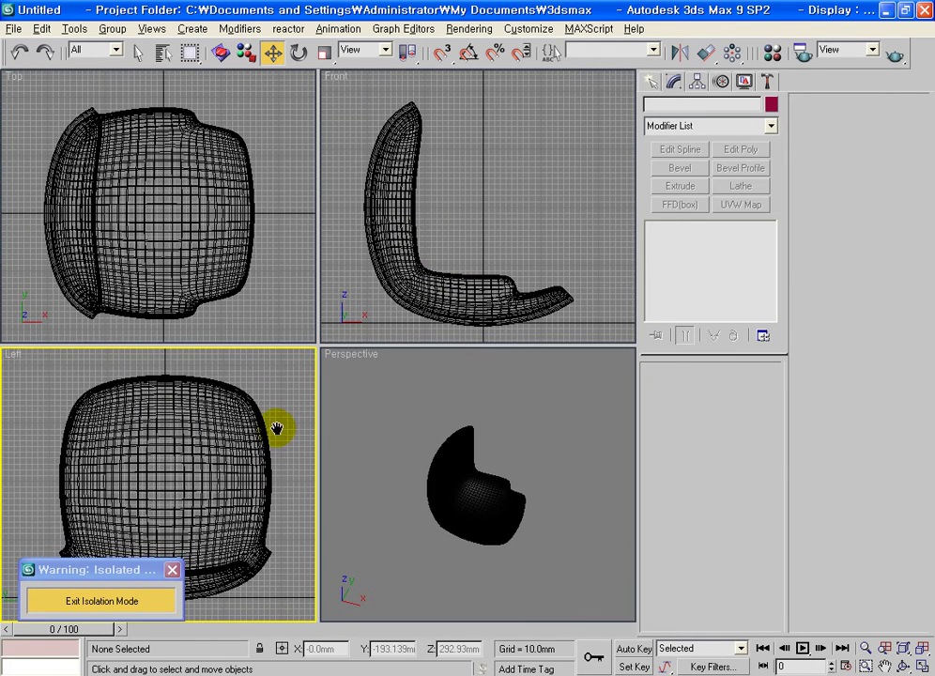
key(alt+w)
scroll(400, 306, down, 1)
click(400, 306)
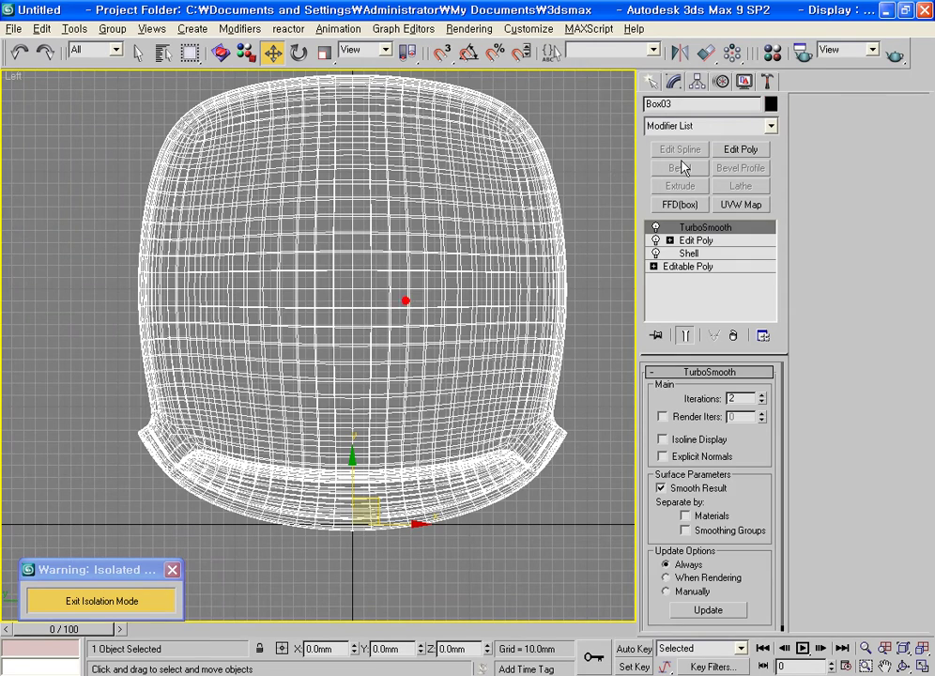
Add an Edit Poly modifier above TurboSmooth and switch to Polygon mode
click(741, 150)
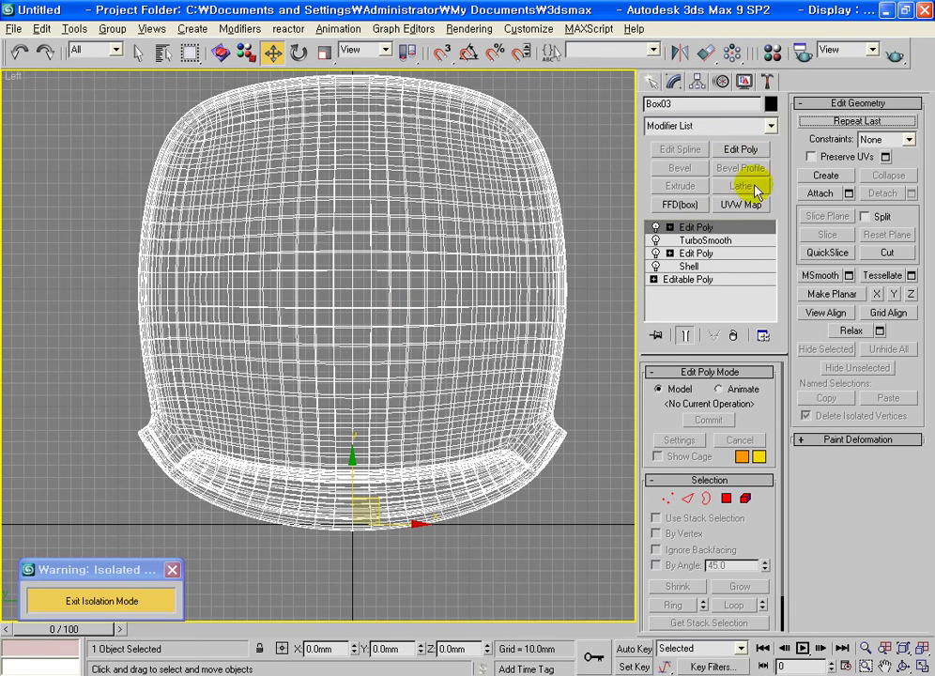
click(726, 499)
drag(635, 582, 486, 450)
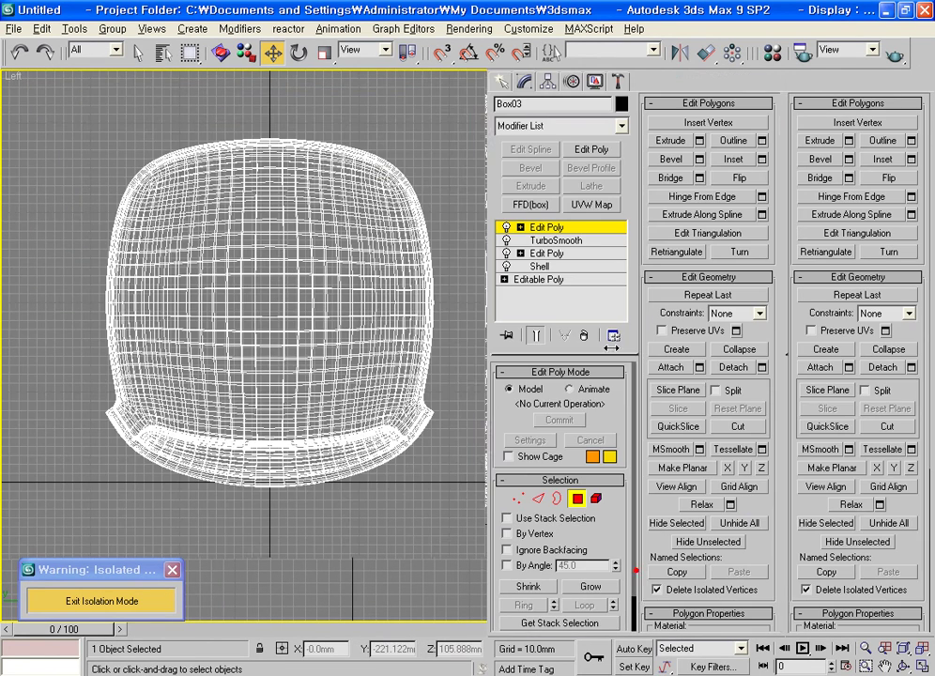
drag(487, 384, 638, 384)
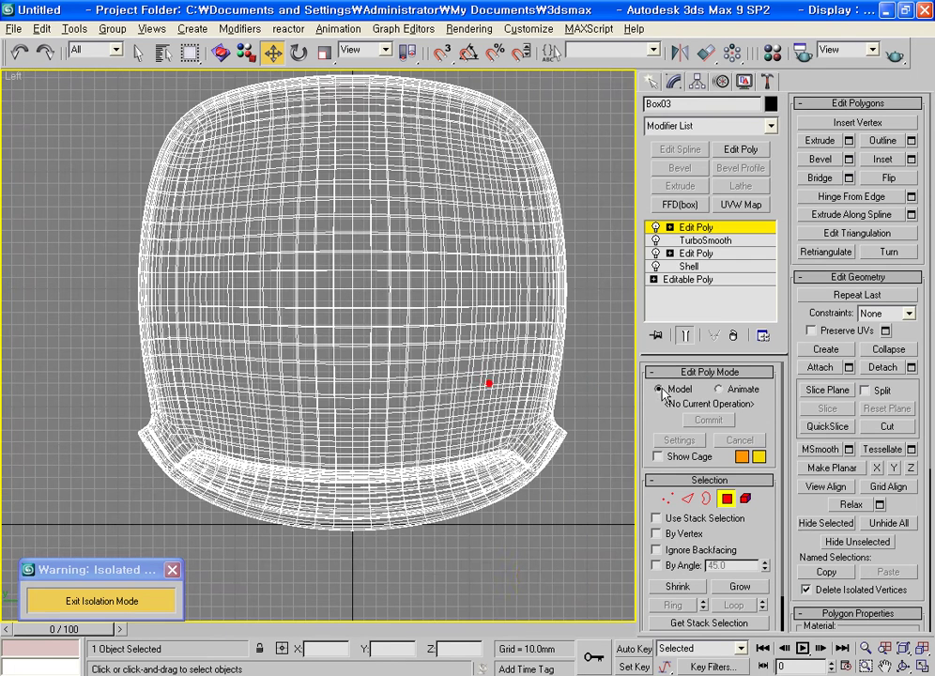
Region-select and delete the right and left halves' faces, leaving a central strip
mouse_move(607, 551)
mouse_down()
mouse_move(505, 202)
mouse_move(416, 84)
mouse_up()
key(Delete)
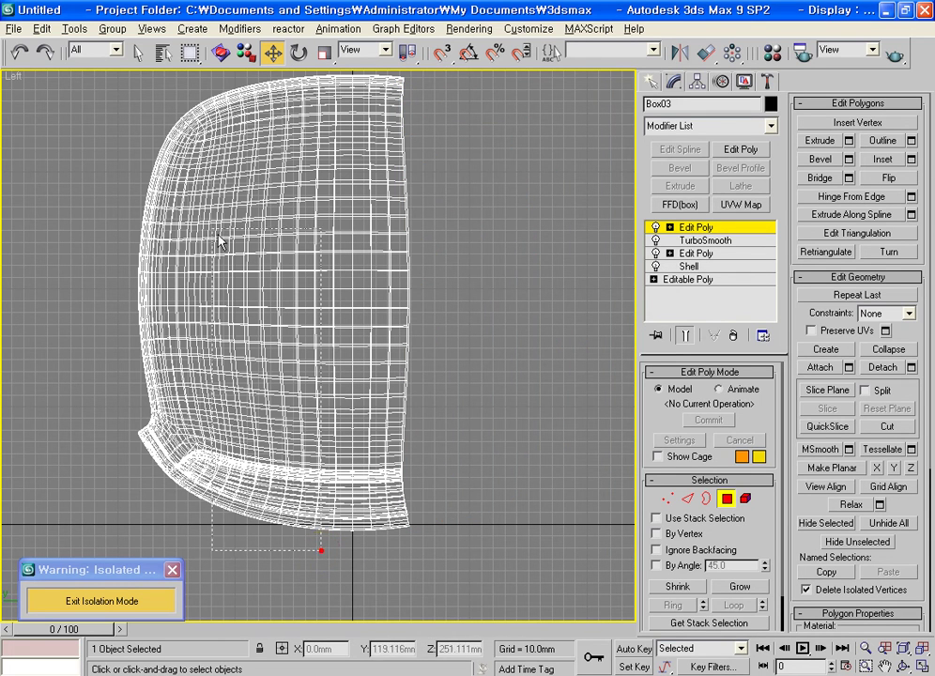
drag(321, 558, 94, 63)
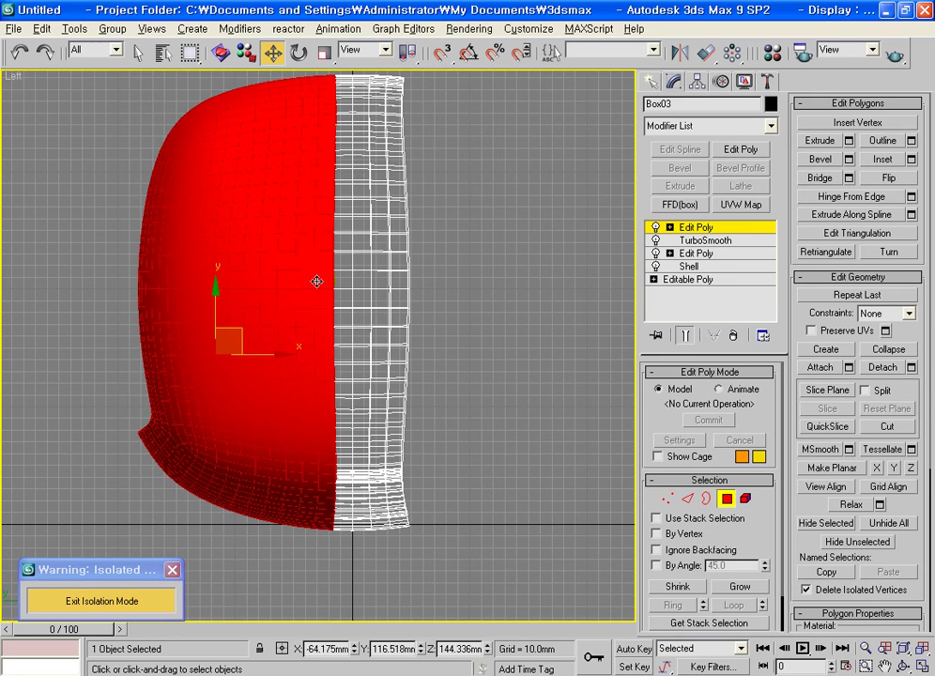
key(Delete)
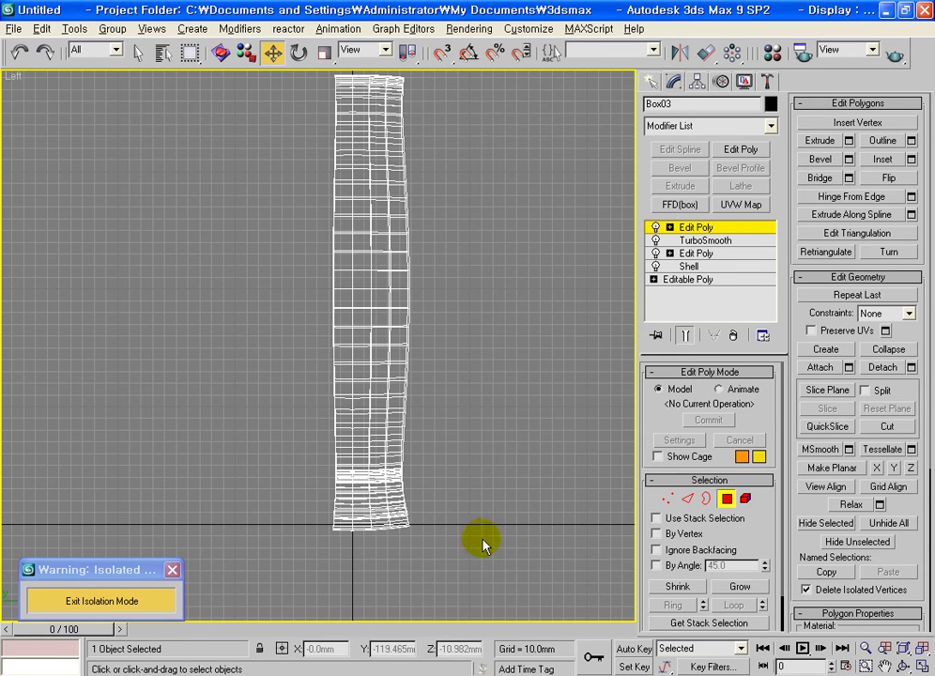
key(alt+w)
click(481, 578)
In a maximized Perspective view, pick one strip face and Grow it repeatedly along the strip
key(alt+w)
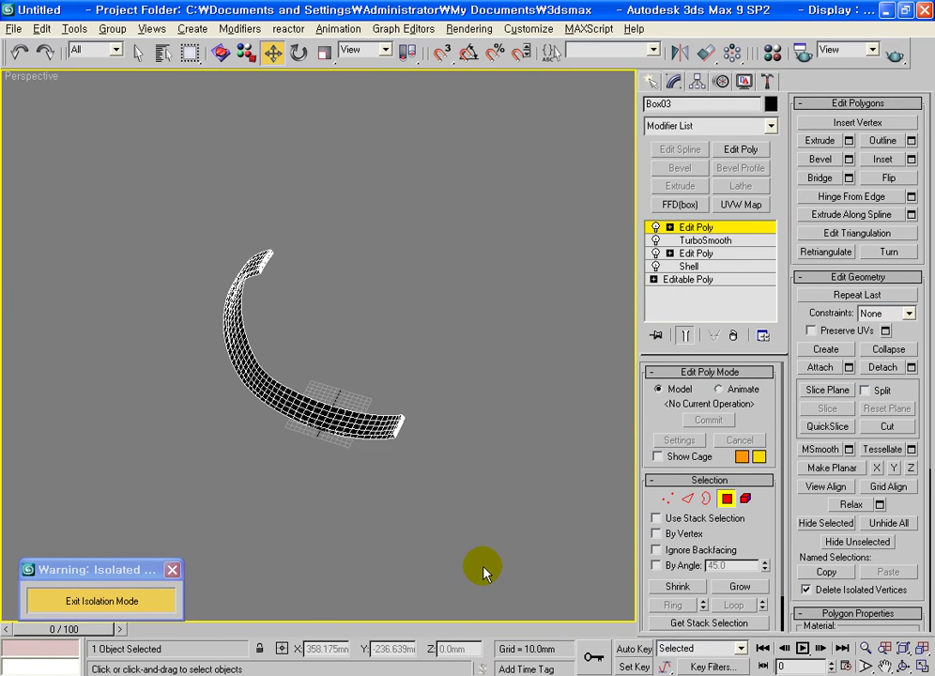
mouse_move(396, 466)
alt+middle_down()
mouse_move(345, 476)
mouse_move(418, 409)
alt+middle_up()
scroll(418, 409, up, 3)
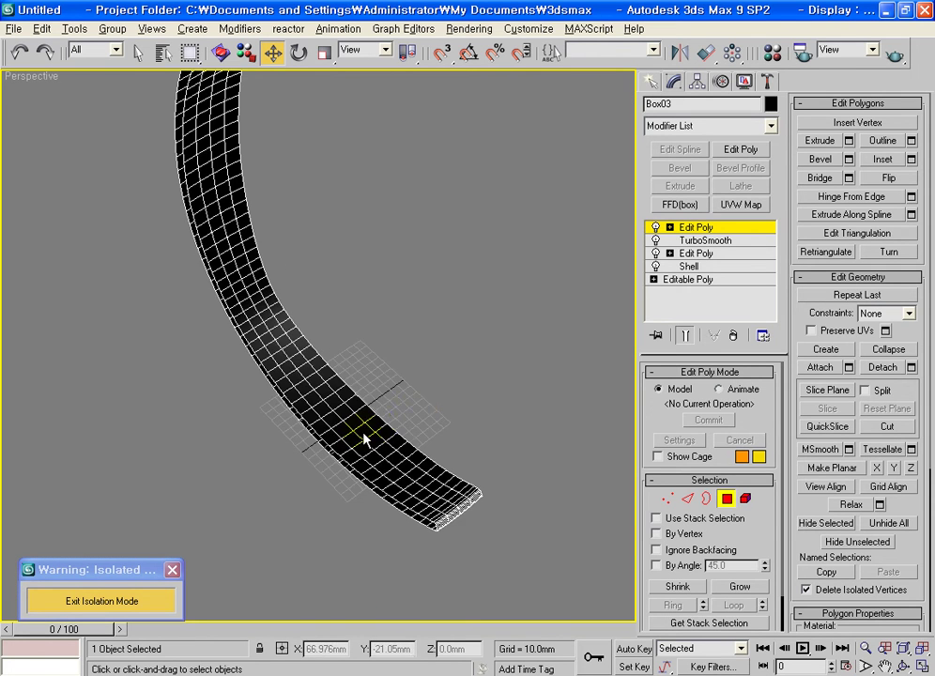
scroll(396, 444, down, 1)
scroll(406, 469, down, 2)
scroll(398, 414, down, 1)
scroll(396, 444, down, 1)
scroll(300, 402, up, 1)
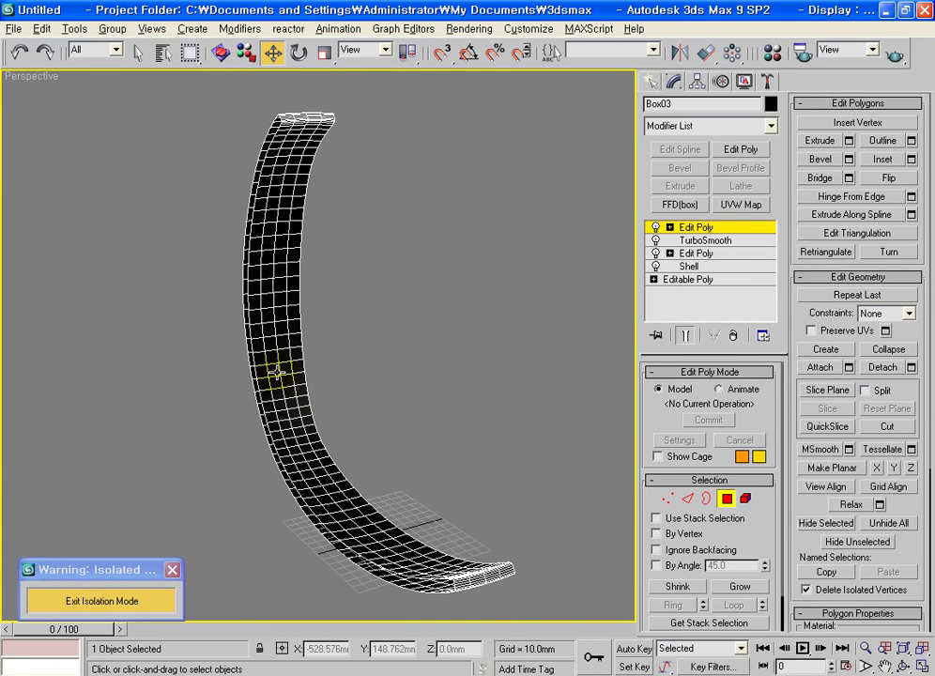
click(277, 373)
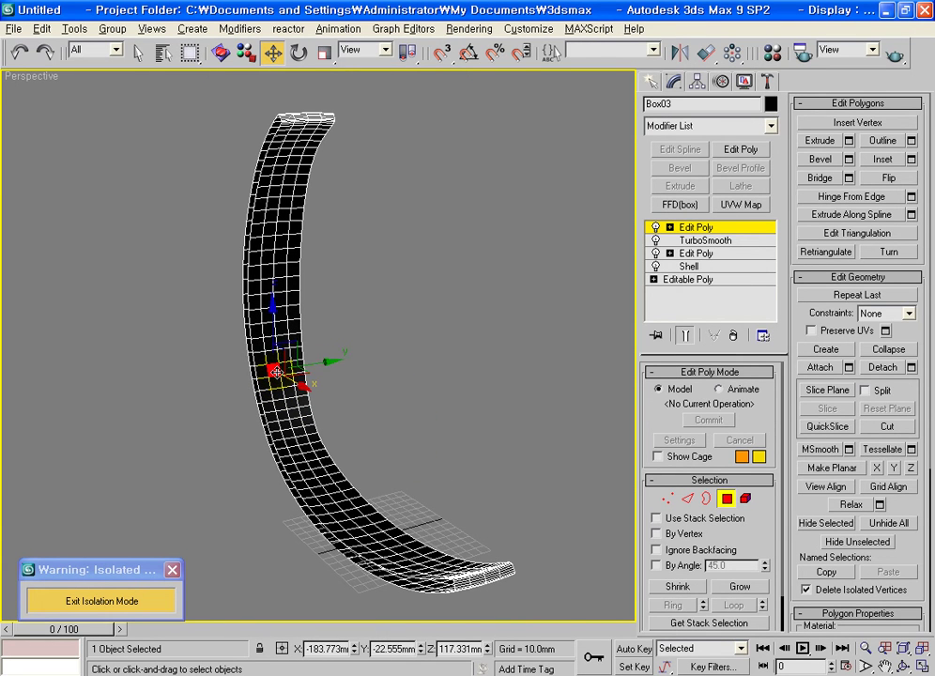
click(738, 587)
click(739, 587)
click(739, 587)
click(739, 587)
click(739, 587)
click(739, 587)
click(738, 586)
click(739, 587)
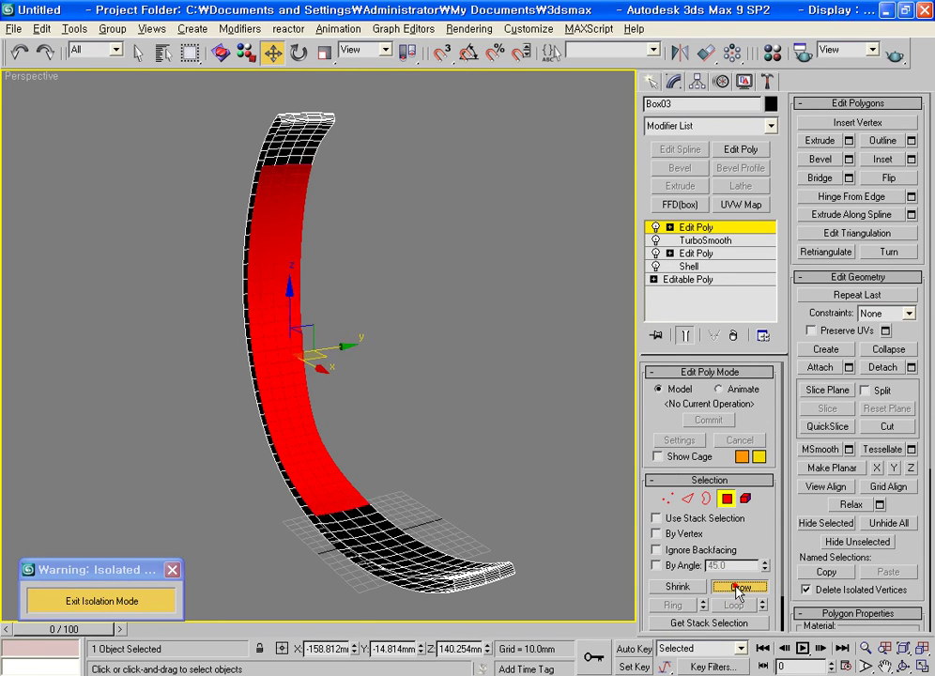
click(739, 587)
click(739, 587)
click(739, 586)
click(739, 587)
click(739, 587)
Restart from a face one row lower and Grow it into a band short of both ends
mouse_move(445, 380)
alt+middle_down()
mouse_move(439, 407)
mouse_move(432, 267)
mouse_move(461, 345)
alt+middle_up()
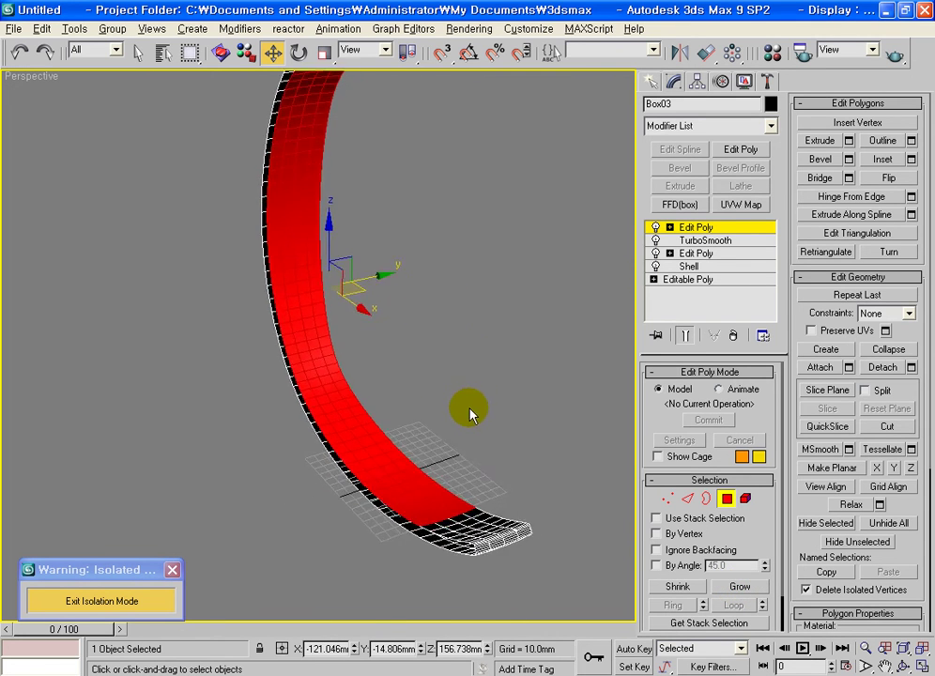
click(301, 299)
mouse_move(416, 395)
alt+middle_down()
mouse_move(407, 411)
mouse_move(506, 462)
alt+middle_up()
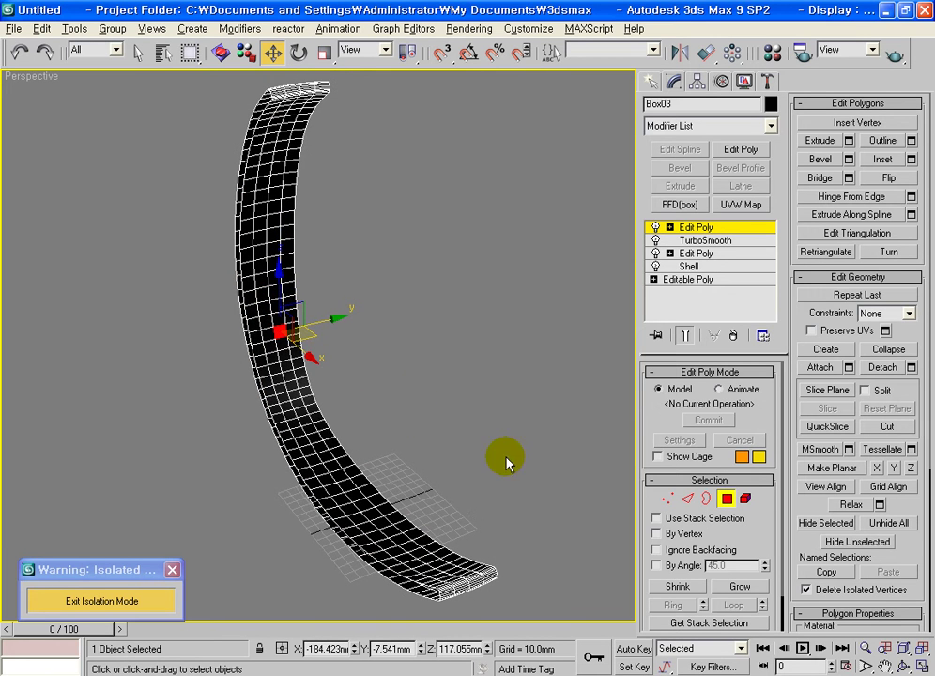
click(282, 343)
click(759, 598)
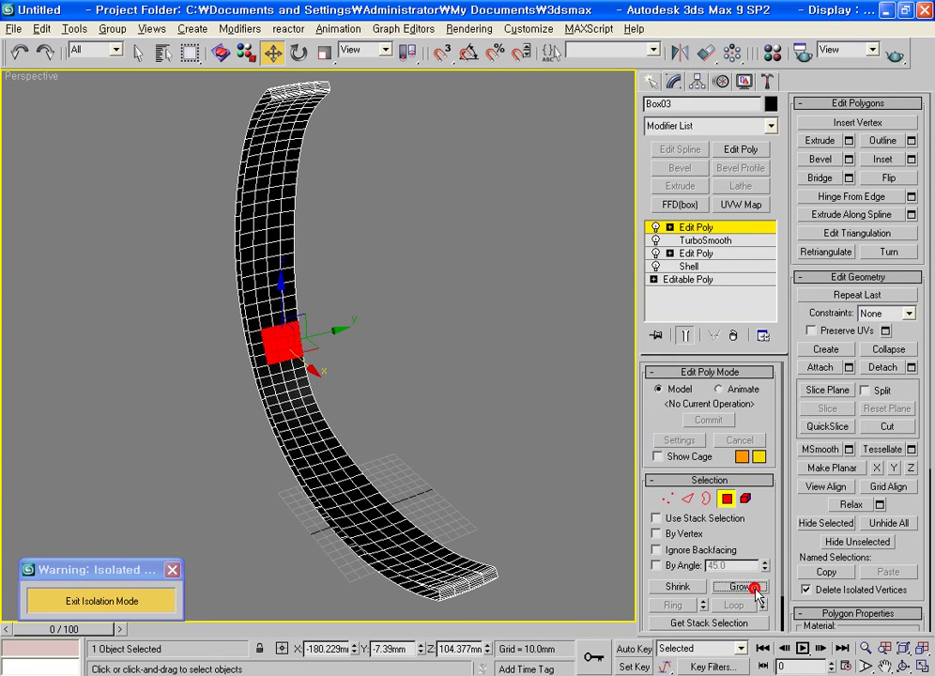
click(757, 597)
click(758, 596)
click(758, 596)
click(756, 596)
click(757, 595)
click(756, 594)
click(756, 594)
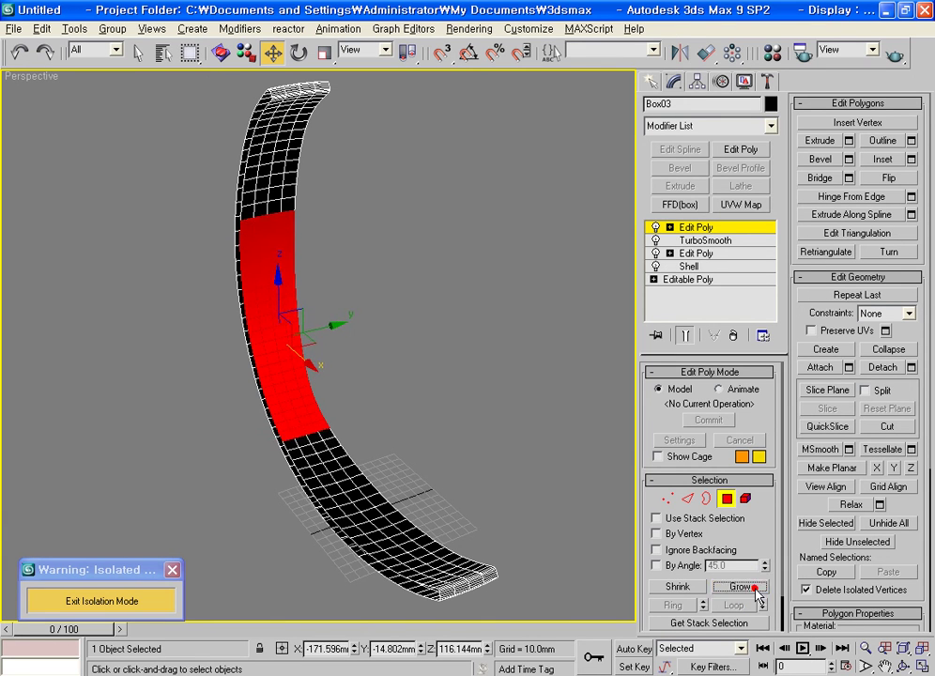
click(756, 594)
click(756, 594)
click(757, 594)
click(757, 594)
click(757, 594)
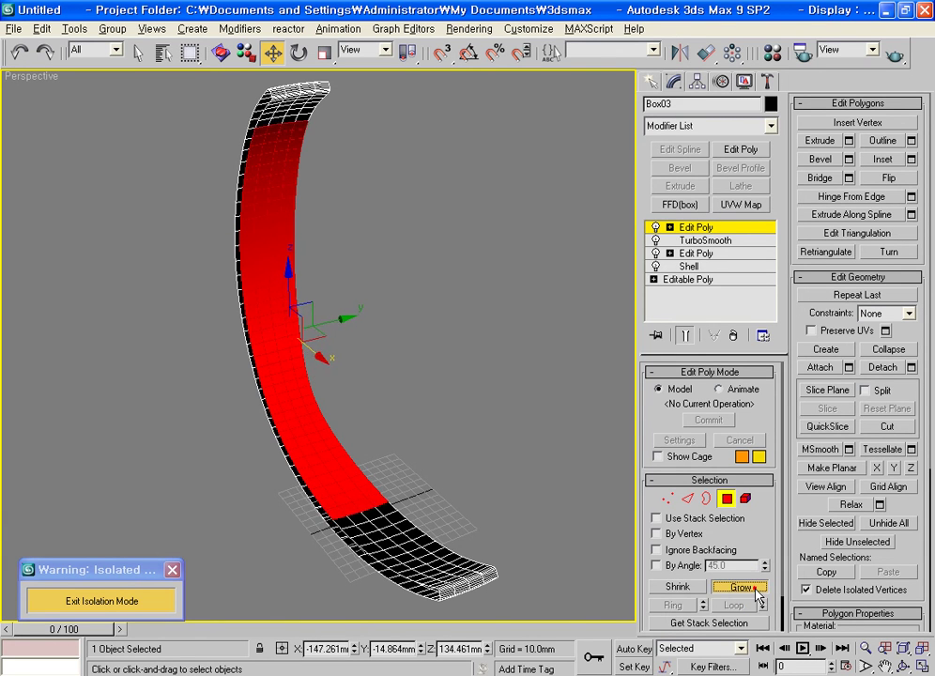
click(756, 594)
click(756, 595)
click(757, 594)
click(756, 595)
click(757, 596)
click(757, 595)
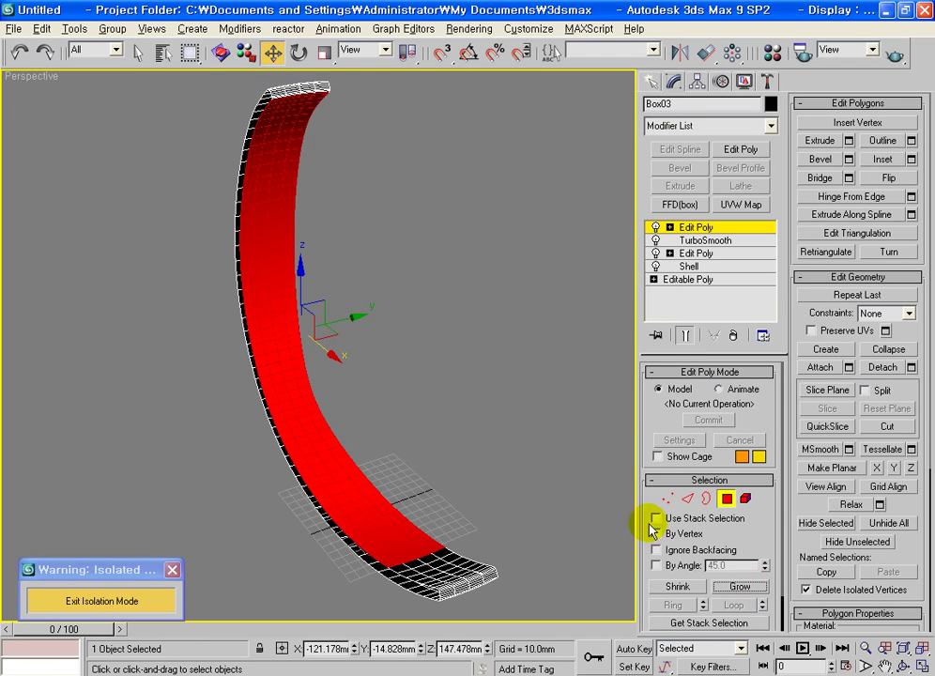
Zoom in and select faces near the strip's lower end, filling the unselected notch
scroll(483, 555, up, 2)
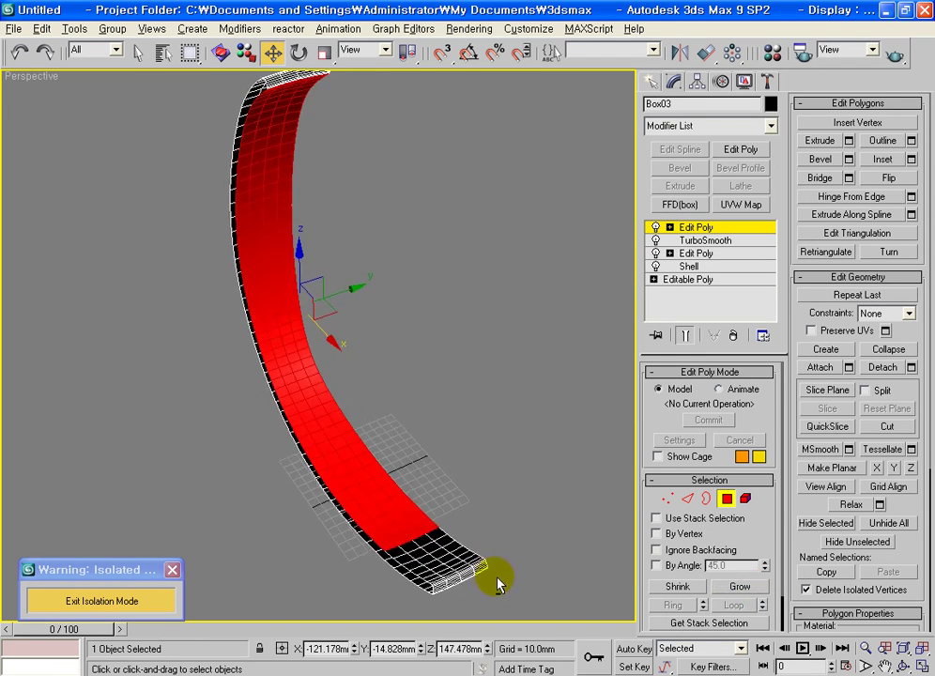
scroll(498, 571, up, 2)
scroll(460, 498, up, 2)
scroll(413, 430, up, 2)
scroll(359, 298, up, 2)
scroll(371, 340, up, 1)
scroll(363, 387, up, 2)
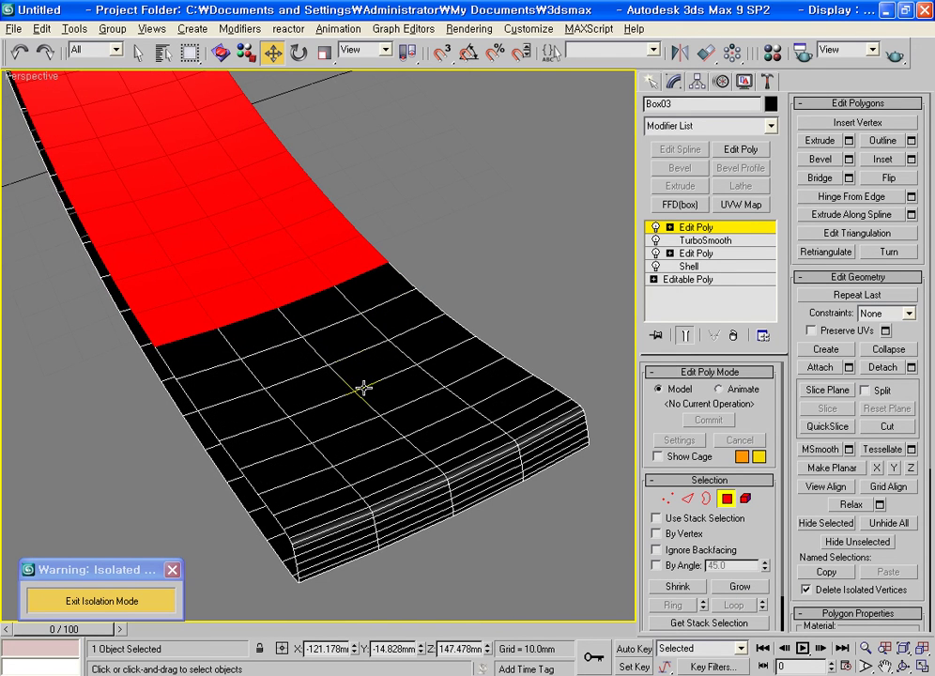
ctrl+click(194, 353)
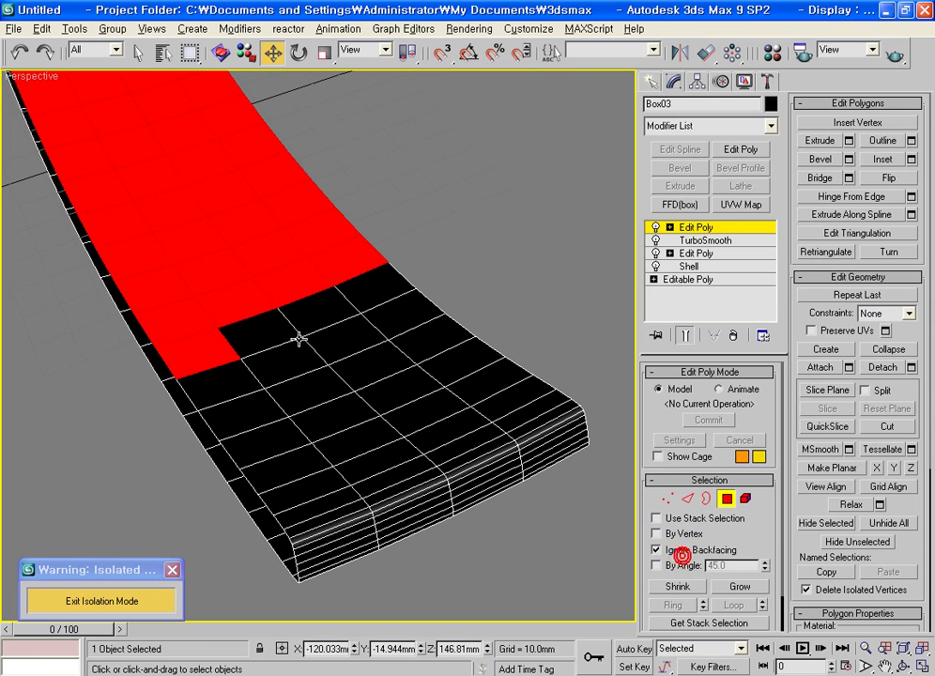
ctrl+click(266, 335)
ctrl+click(320, 311)
ctrl+click(367, 293)
ctrl+click(243, 387)
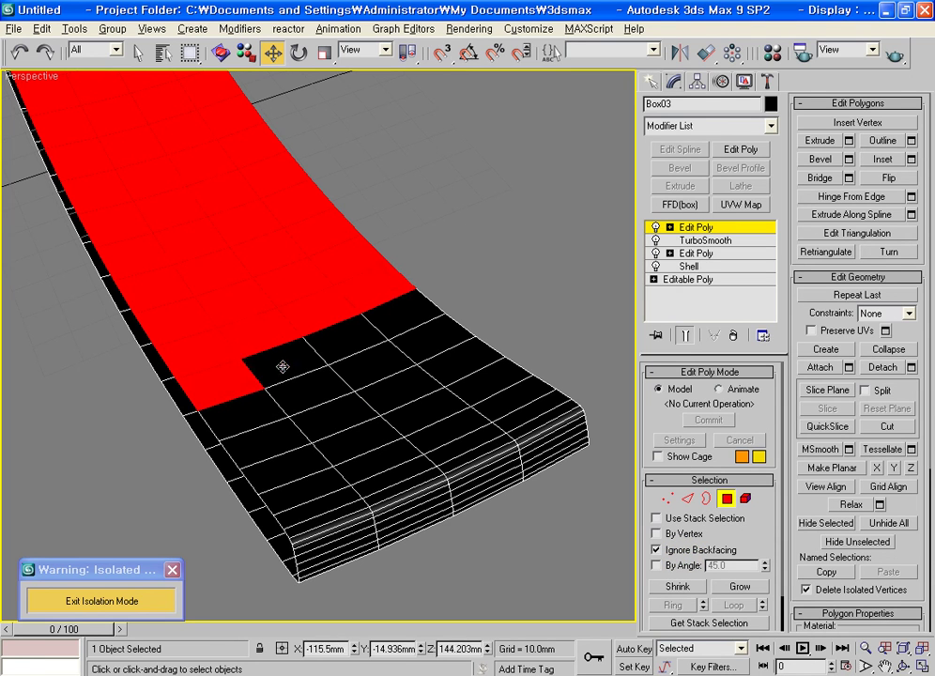
ctrl+click(282, 368)
ctrl+click(355, 338)
ctrl+click(408, 324)
ctrl+click(425, 349)
ctrl+click(371, 378)
ctrl+click(274, 408)
Add more rows of faces along the strip's bottom and front edges to the selection
ctrl+click(259, 448)
ctrl+click(350, 417)
ctrl+click(447, 367)
ctrl+click(486, 387)
ctrl+click(486, 387)
ctrl+click(428, 422)
ctrl+click(246, 497)
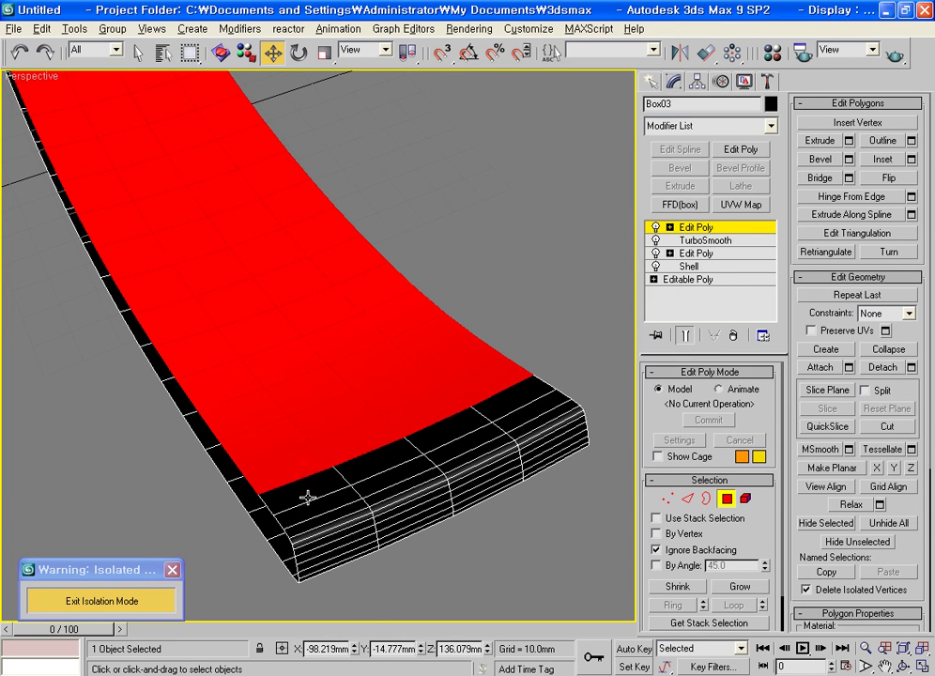
ctrl+click(359, 467)
ctrl+click(434, 430)
ctrl+click(517, 399)
ctrl+click(478, 434)
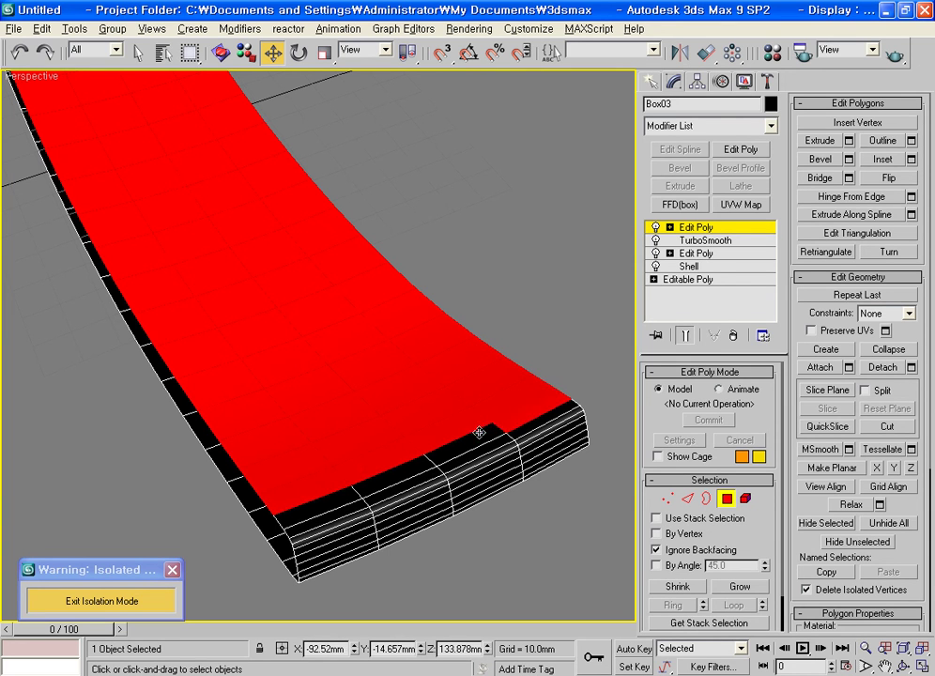
ctrl+click(391, 471)
ctrl+click(323, 503)
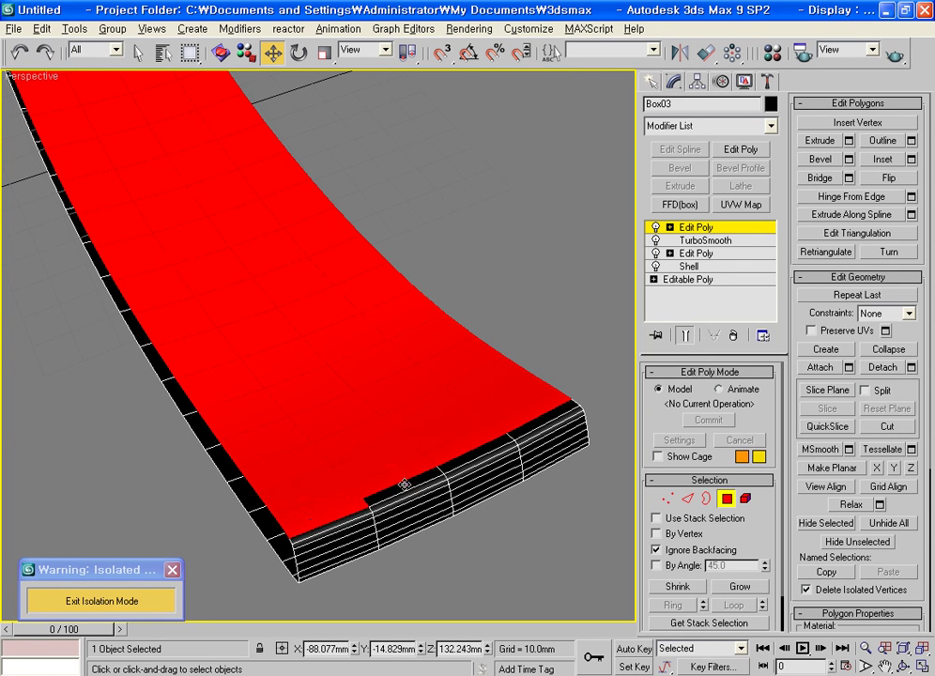
Clear the strip's face selection and orbit so its top edge faces the view
click(679, 533)
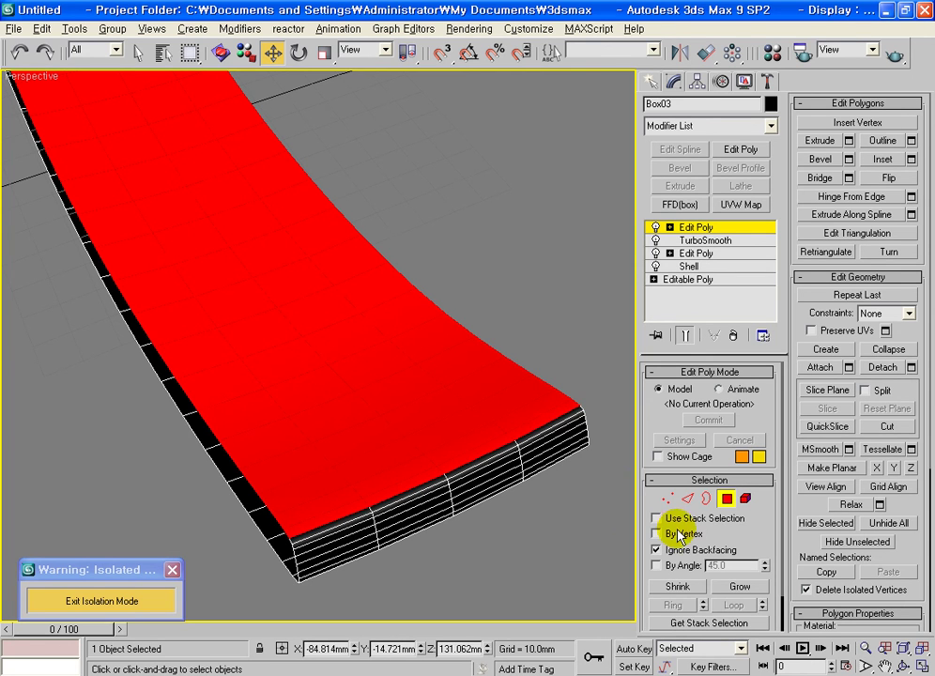
click(569, 361)
mouse_move(501, 386)
alt+middle_down()
mouse_move(493, 430)
mouse_move(512, 546)
mouse_move(317, 305)
mouse_move(268, 221)
mouse_move(406, 631)
alt+middle_up()
scroll(260, 280, up, 3)
mouse_move(337, 315)
alt+middle_down()
mouse_move(302, 321)
mouse_move(459, 324)
mouse_move(432, 317)
alt+middle_up()
Select the top-edge faces, clear them again, zoom out and leave Polygon mode
mouse_move(109, 97)
mouse_down()
mouse_move(428, 104)
mouse_move(534, 122)
mouse_up()
click(602, 241)
scroll(543, 252, down, 3)
alt+middle_drag(543, 254, 480, 263)
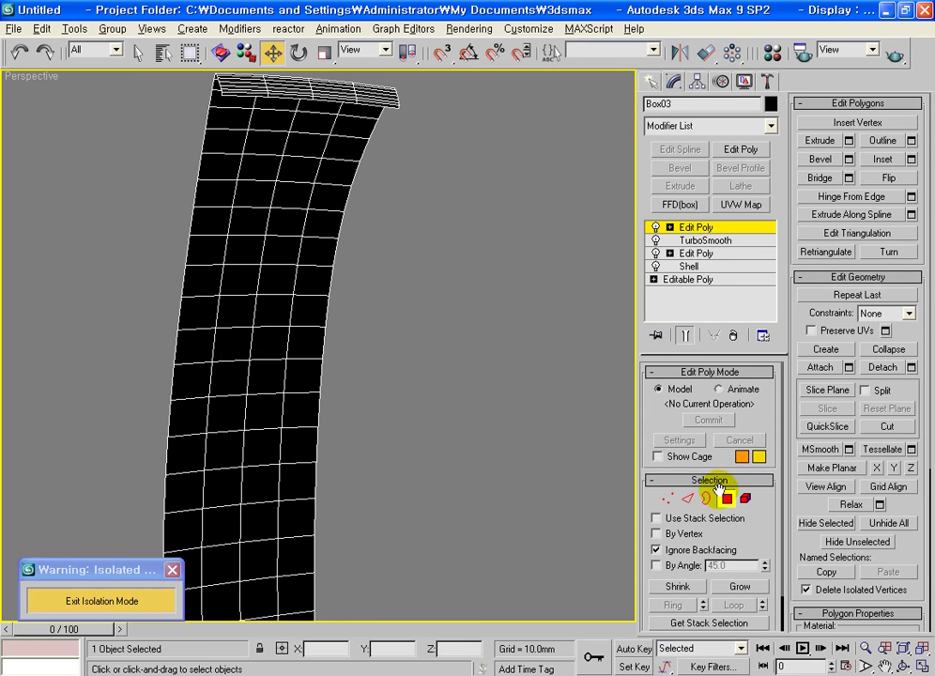
click(726, 498)
Add a Shell modifier to Box03 with a 5.0mm outer amount, then exit isolation mode
click(713, 125)
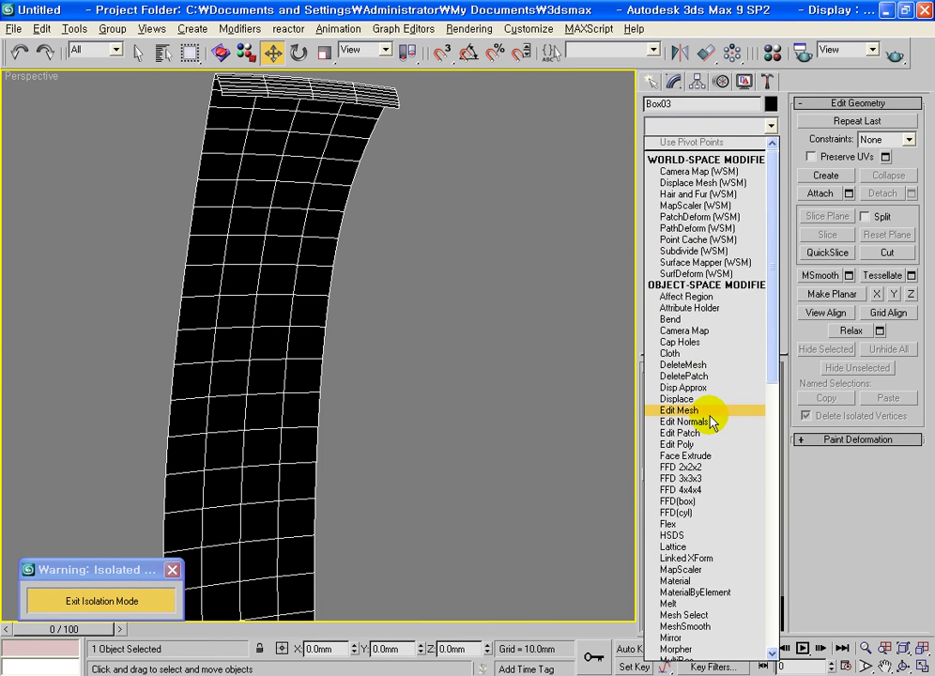
scroll(711, 420, down, 10)
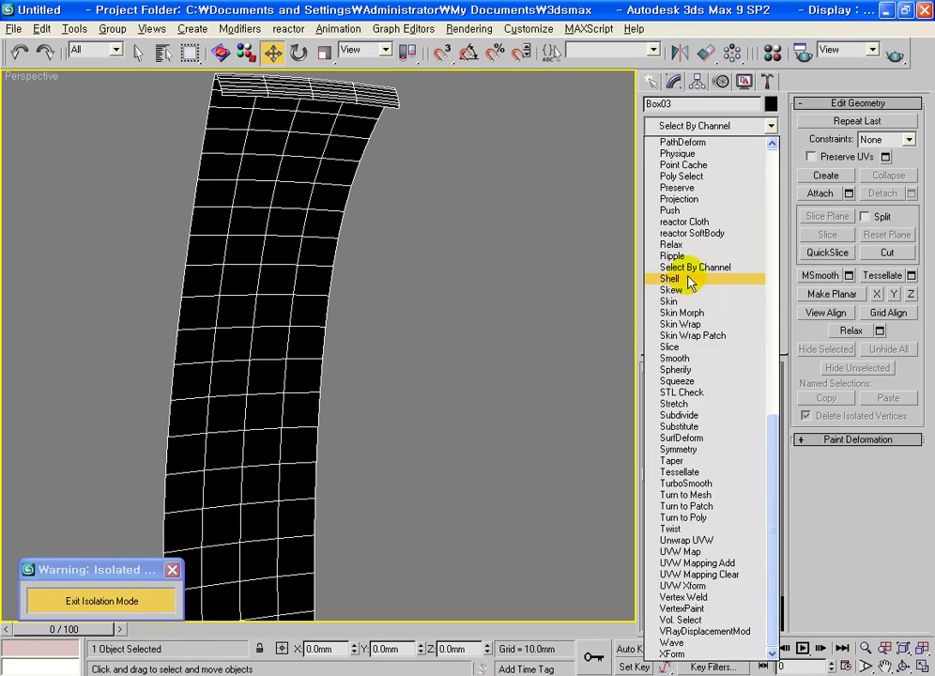
click(690, 280)
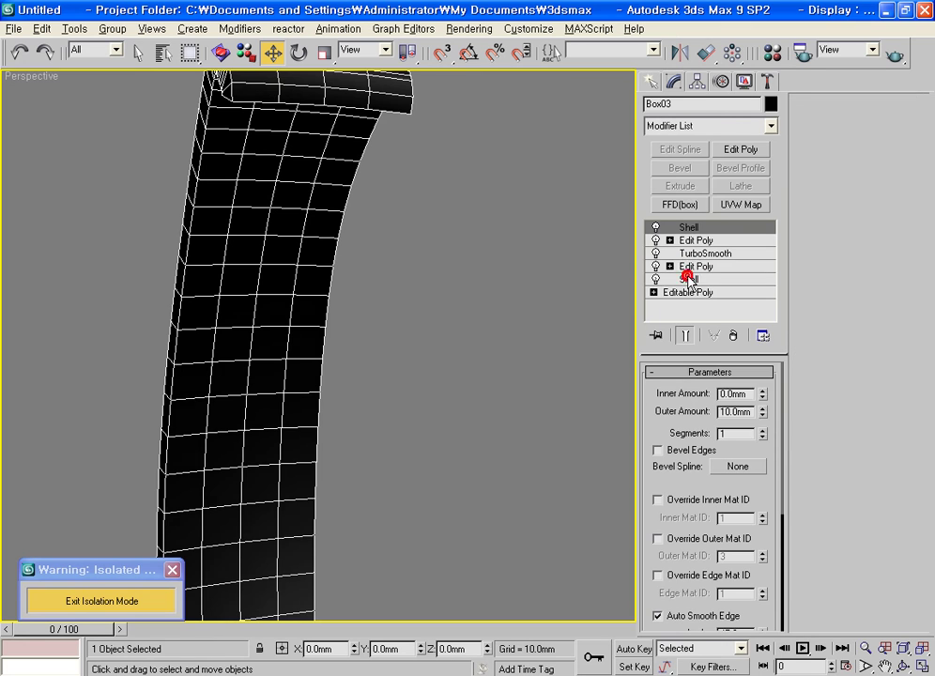
double_click(737, 411)
text(5)
key(Return)
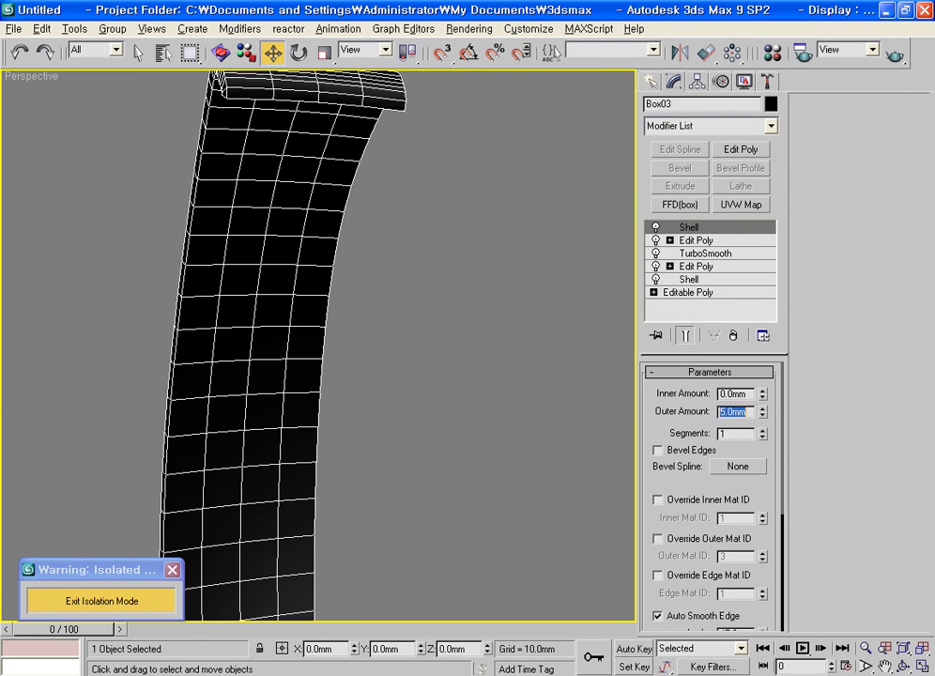
click(150, 602)
Deselect the strip and orbit over the green exterior and purple interior with edged faces off
click(488, 251)
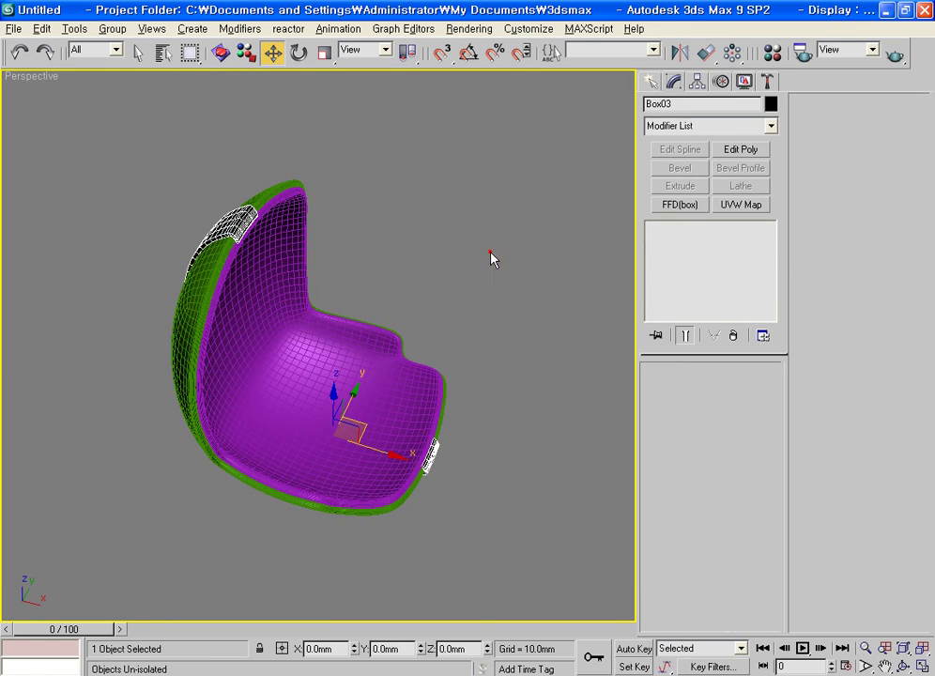
scroll(278, 262, up, 2)
scroll(217, 277, up, 3)
scroll(256, 204, up, 4)
middle_drag(292, 195, 381, 529)
mouse_move(262, 367)
alt+middle_down()
mouse_move(194, 413)
mouse_move(389, 379)
mouse_move(301, 290)
alt+middle_up()
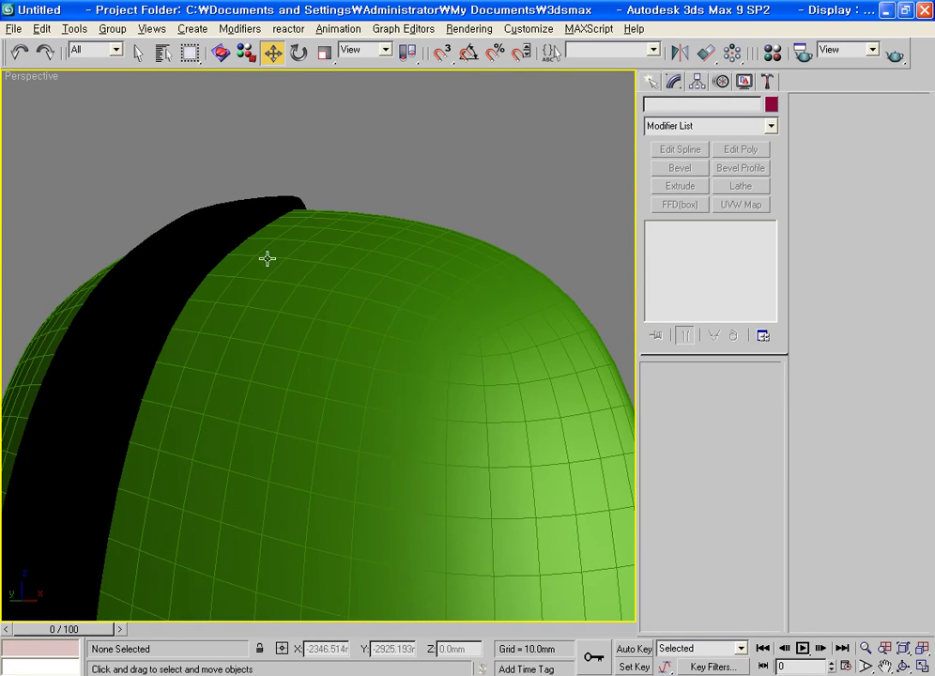
key(F4)
key(F4)
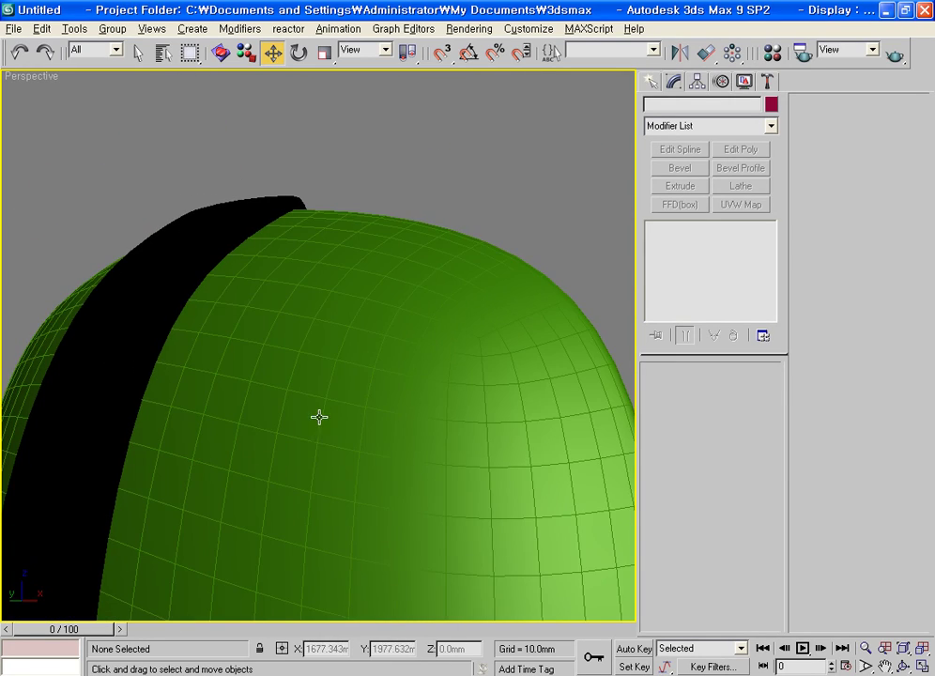
mouse_move(344, 470)
alt+middle_down()
mouse_move(218, 532)
mouse_move(246, 493)
alt+middle_up()
scroll(246, 493, down, 5)
mouse_move(309, 507)
alt+middle_down()
mouse_move(272, 531)
mouse_move(313, 476)
alt+middle_up()
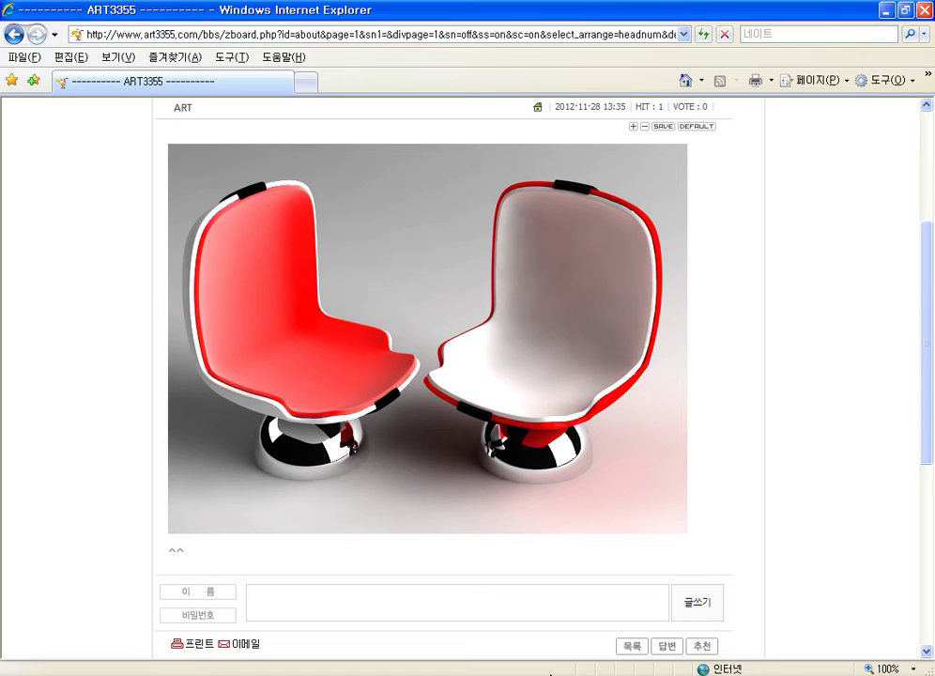
Return to 3ds Max and switch to four viewports with the Top view active
click(451, 675)
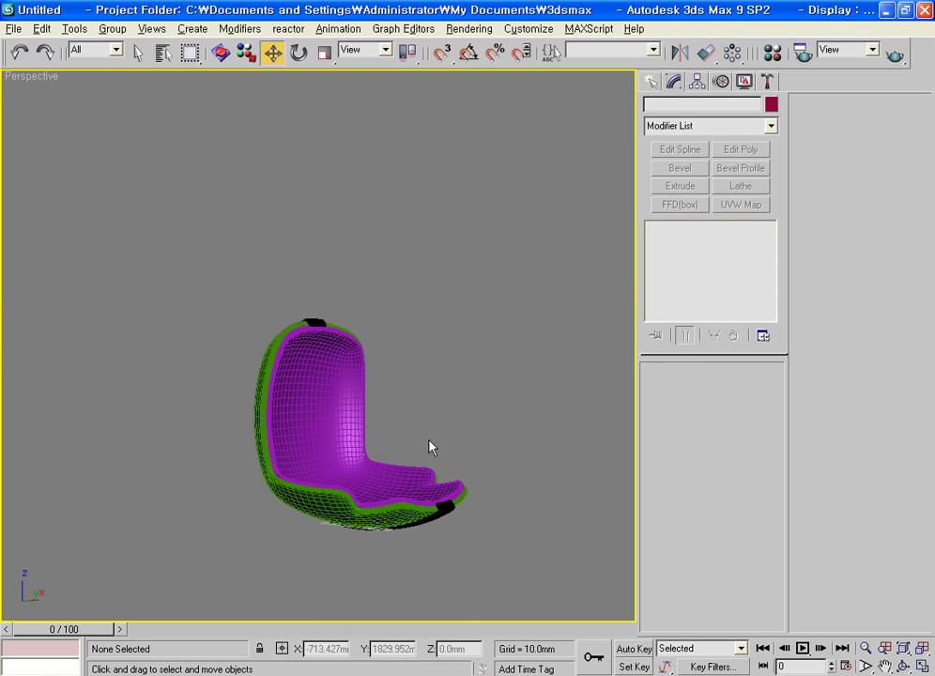
key(alt+w)
click(282, 298)
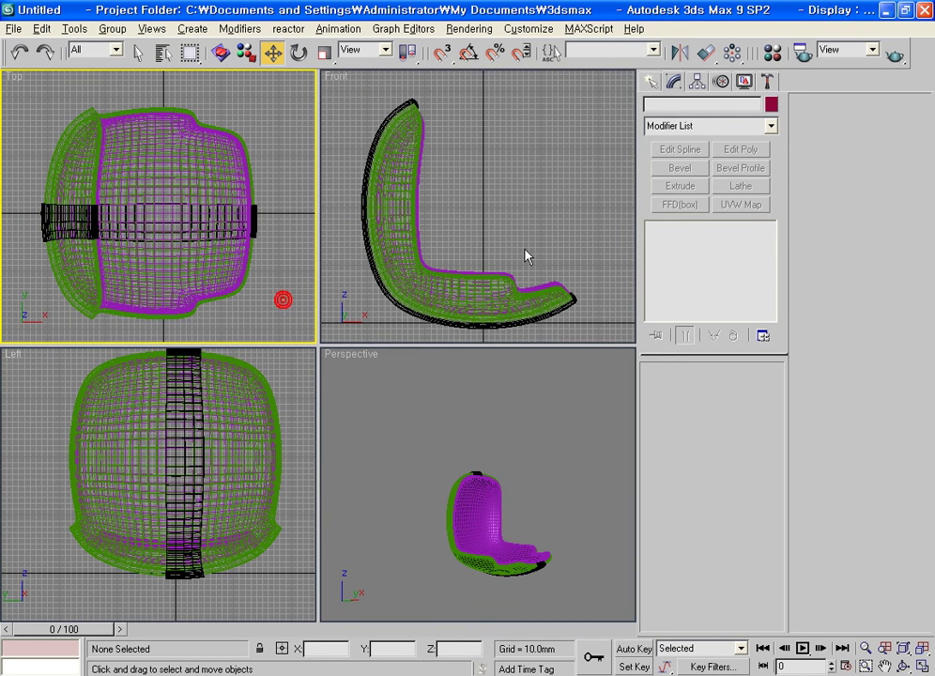
Create Sphere01 under the seat with 85.0mm radius and 0.5 hemisphere
click(653, 82)
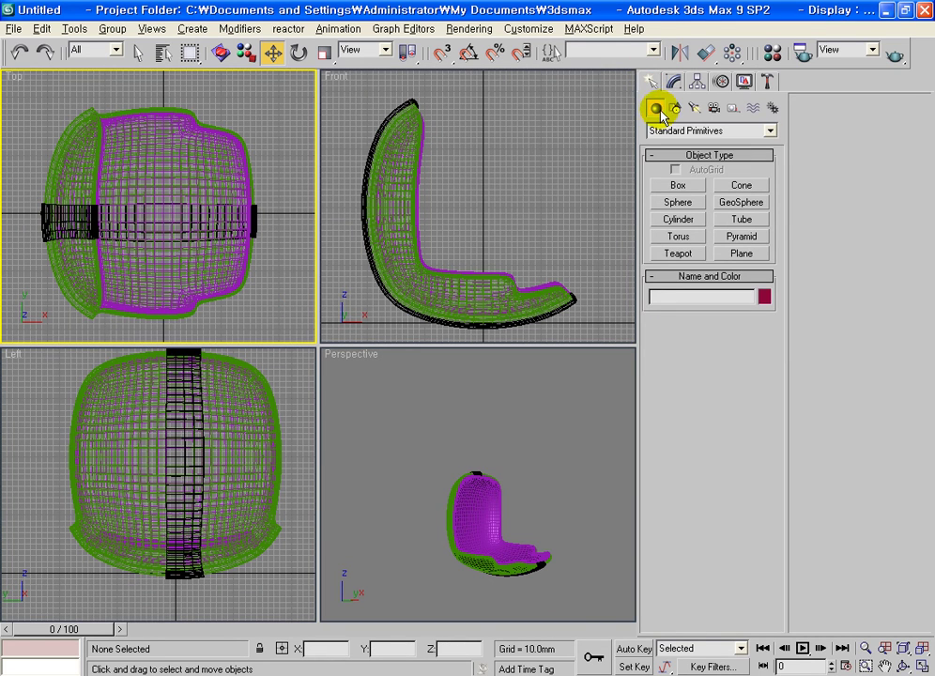
click(680, 204)
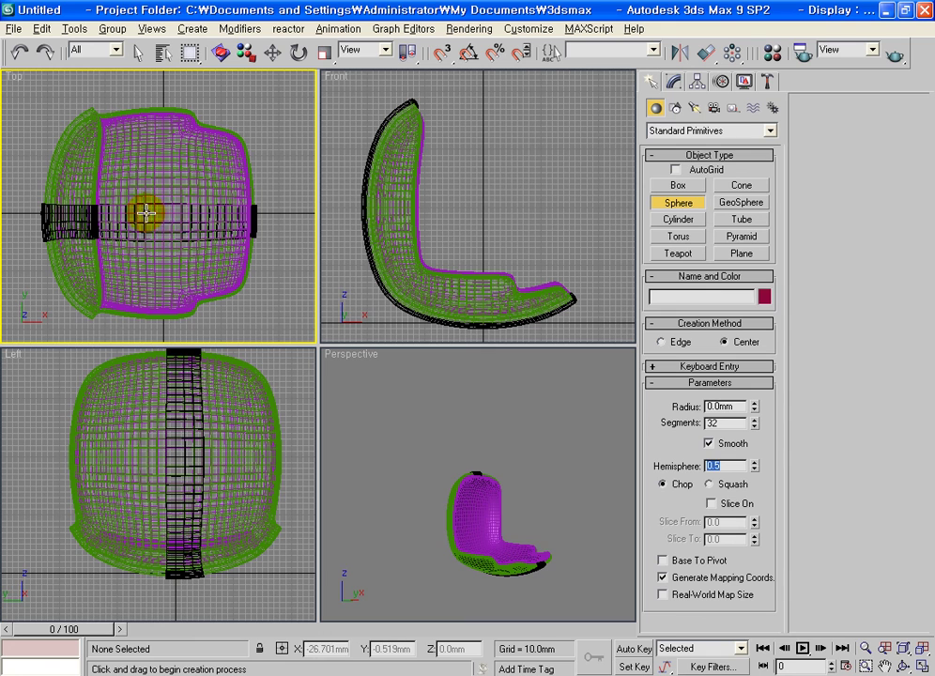
drag(150, 213, 188, 177)
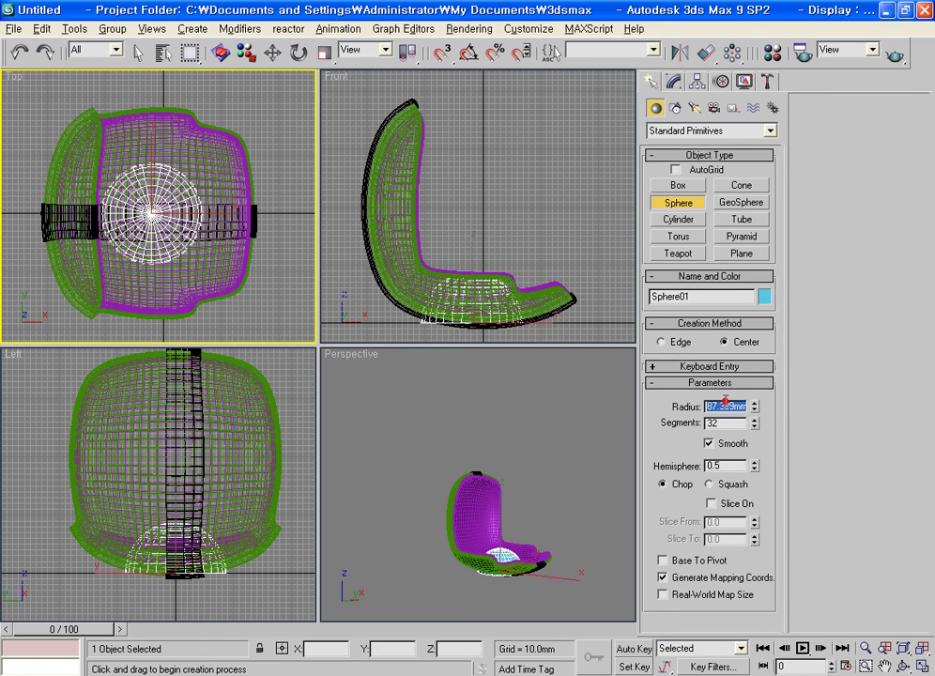
text(5)
key(Return)
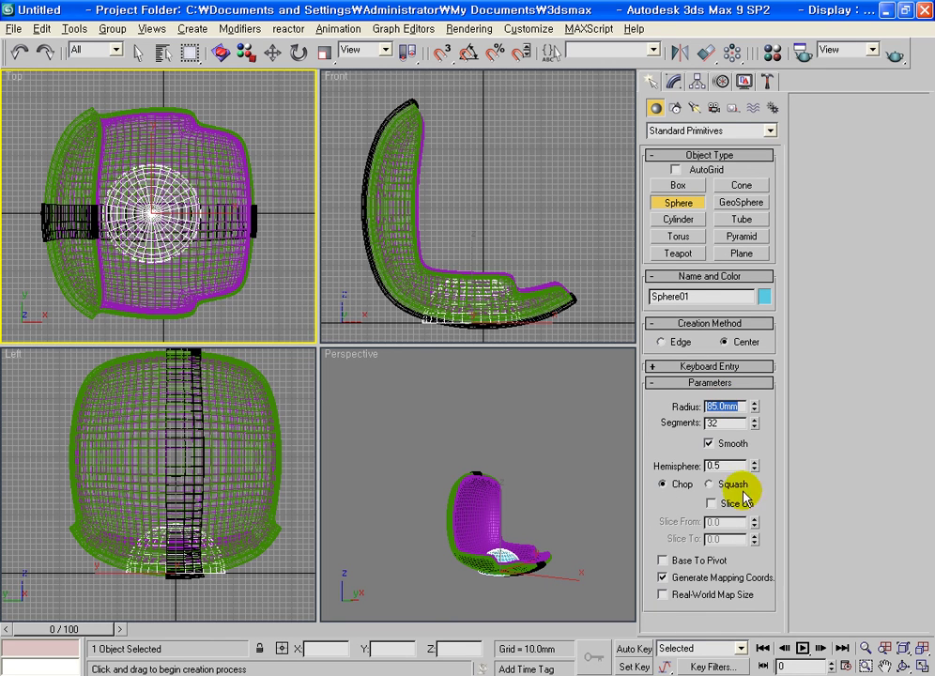
click(478, 163)
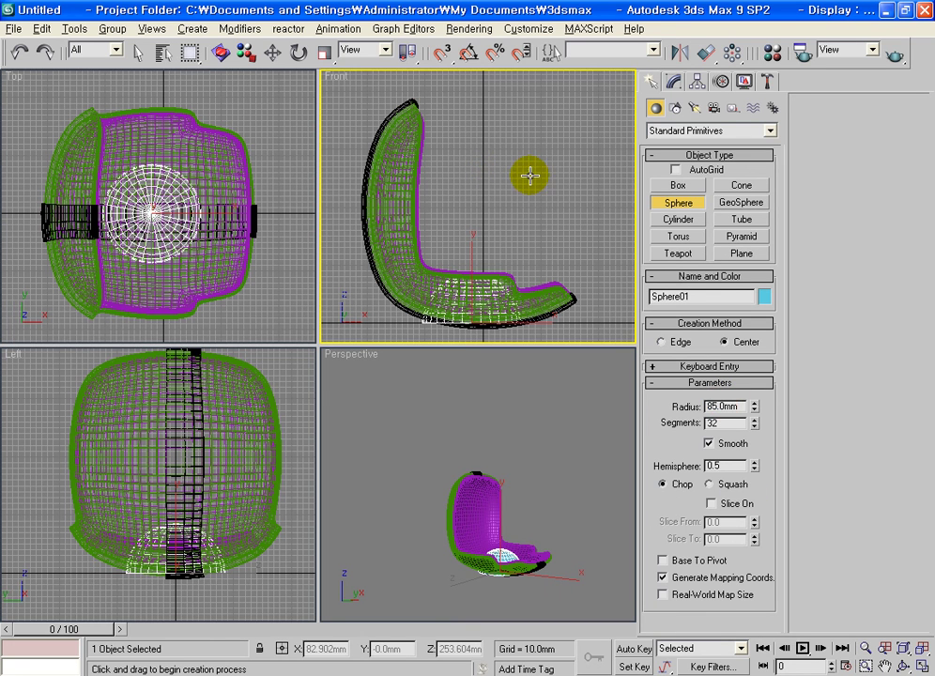
Move the three chair shells up by a Y offset of 30 using Move Transform Type-In, then deselect
key(w)
drag(340, 80, 340, 77)
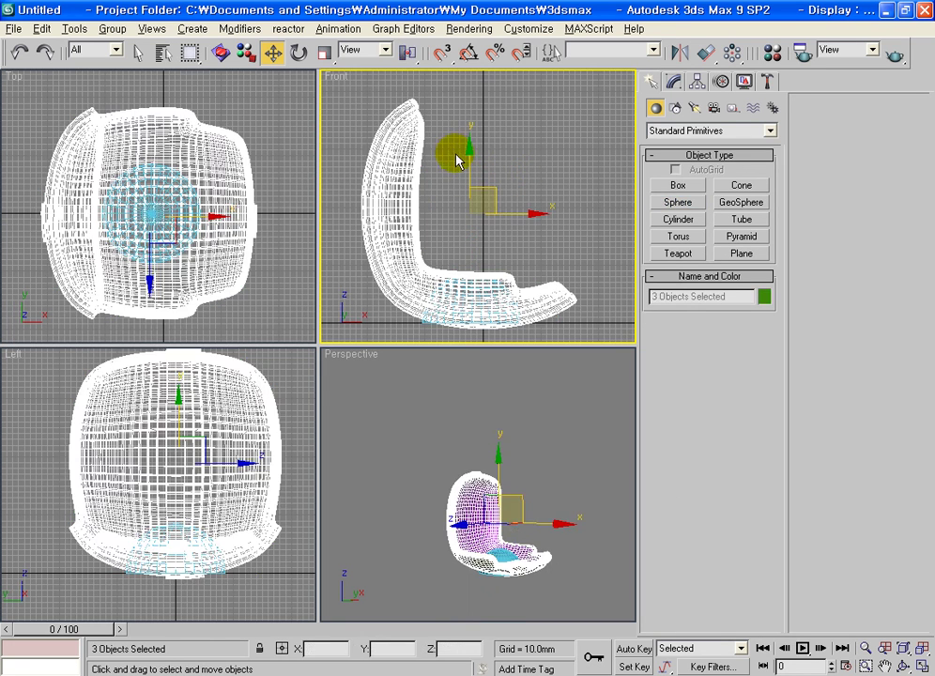
right_click(273, 54)
click(272, 345)
double_click(323, 328)
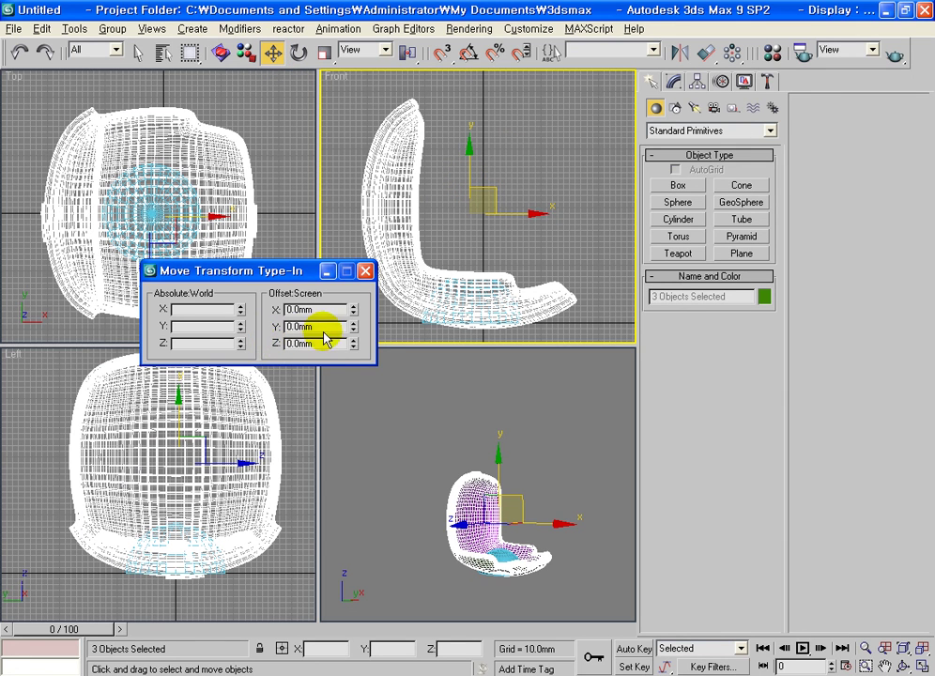
text(30)
key(Return)
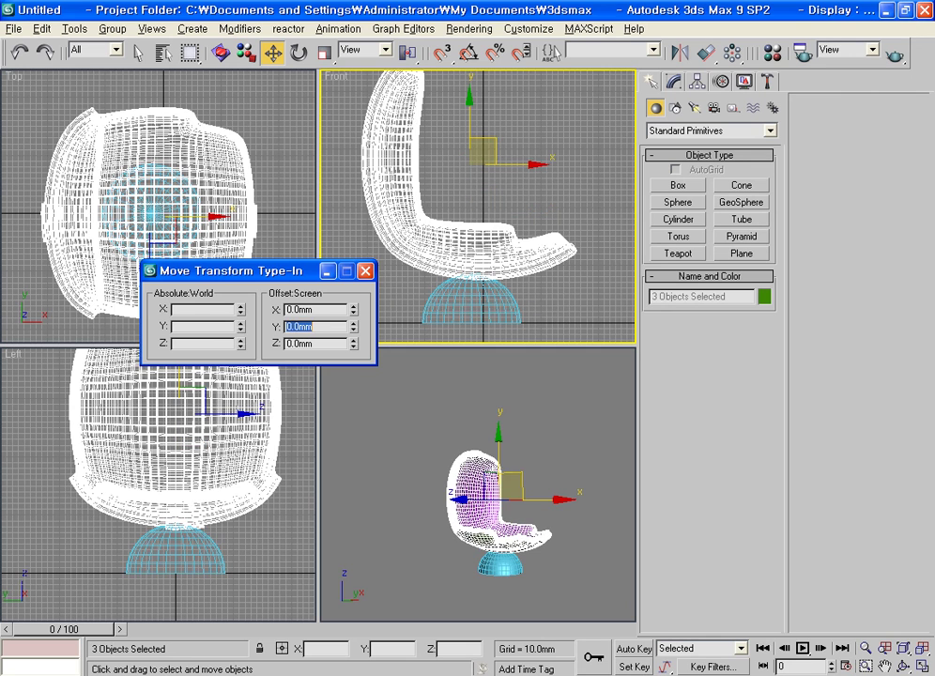
click(587, 587)
click(584, 580)
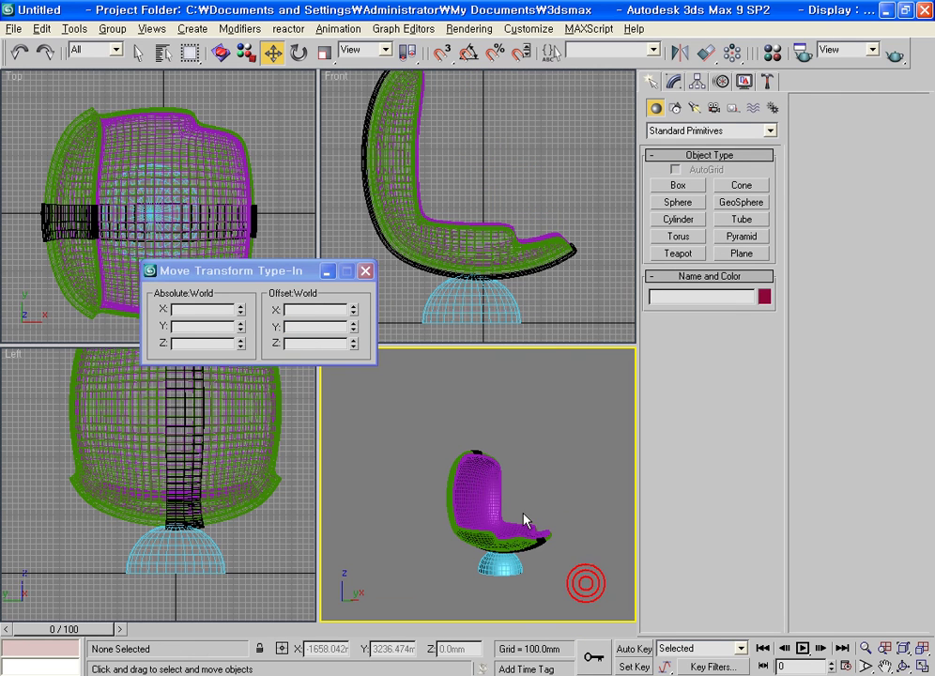
Close the Move Transform Type-In window and orbit the Perspective view around the chair on its pedestal
mouse_move(526, 615)
alt+middle_down()
mouse_move(524, 507)
mouse_move(496, 591)
mouse_move(497, 555)
mouse_move(538, 521)
mouse_move(497, 518)
mouse_move(513, 492)
alt+middle_up()
scroll(497, 517, up, 3)
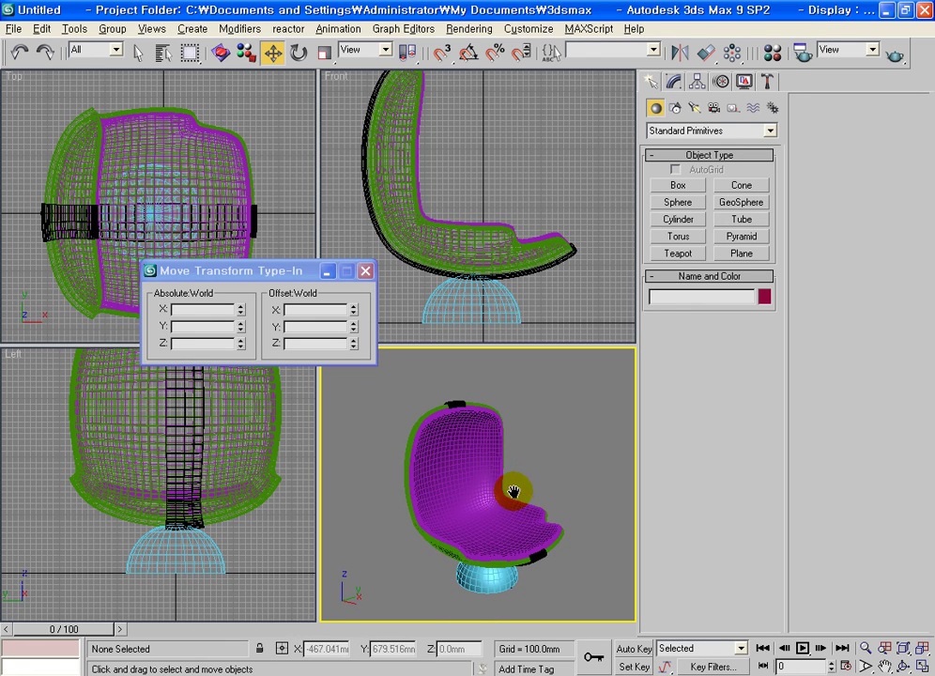
click(365, 271)
mouse_move(493, 536)
alt+middle_down()
mouse_move(485, 508)
mouse_move(445, 513)
mouse_move(471, 541)
mouse_move(516, 546)
mouse_move(499, 542)
mouse_move(503, 476)
mouse_move(456, 441)
alt+middle_up()
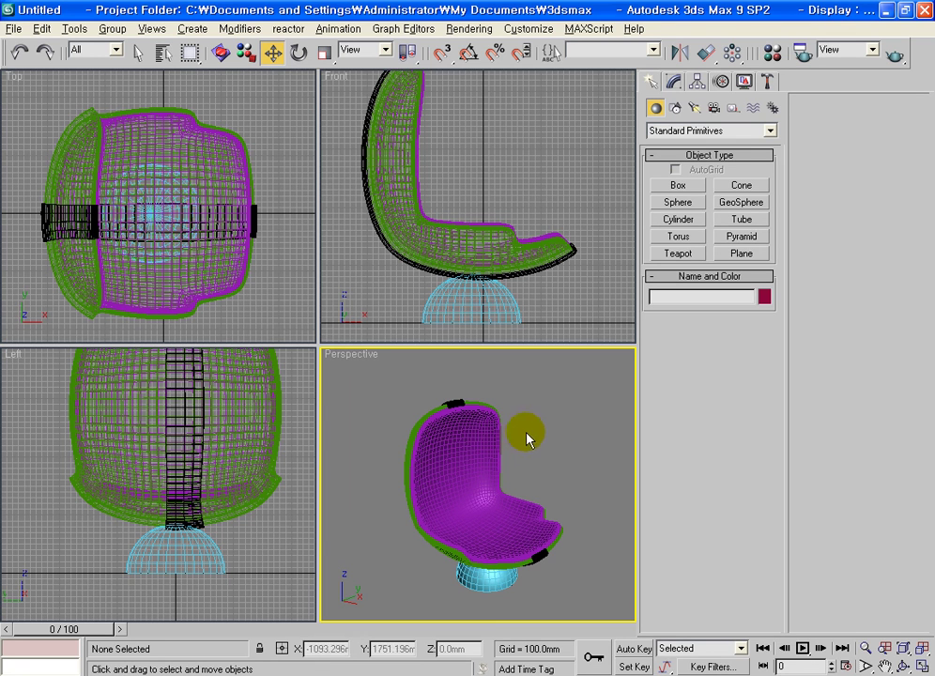
mouse_move(526, 438)
alt+middle_down()
mouse_move(501, 425)
mouse_move(516, 425)
alt+middle_up()
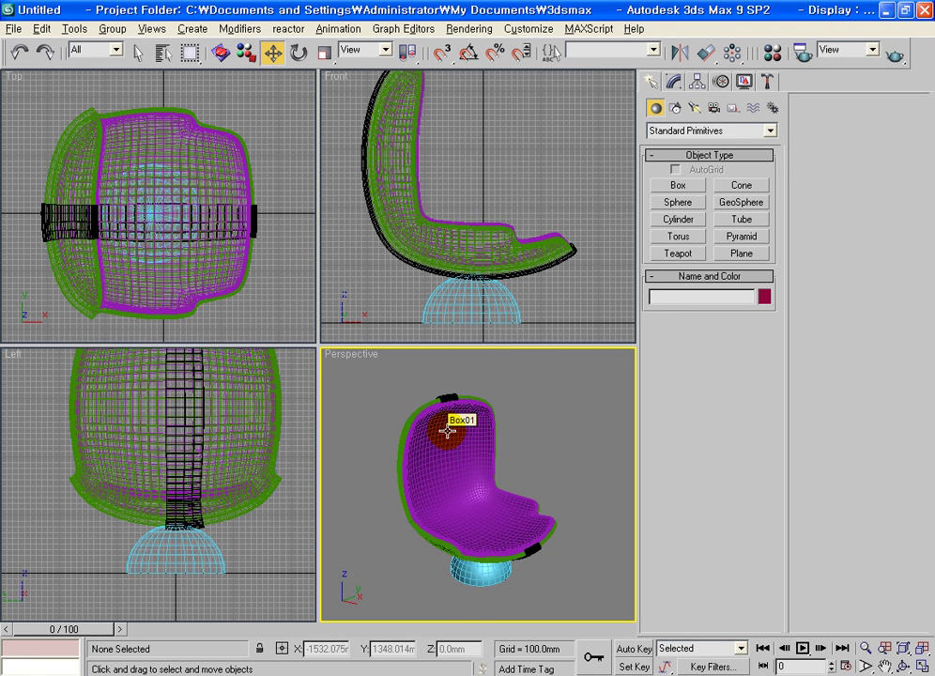
mouse_move(450, 430)
alt+middle_down()
mouse_move(476, 464)
mouse_move(481, 455)
mouse_move(437, 423)
mouse_move(448, 417)
mouse_move(442, 468)
mouse_move(456, 445)
mouse_move(445, 407)
mouse_move(453, 367)
mouse_move(457, 463)
mouse_move(441, 467)
alt+middle_up()
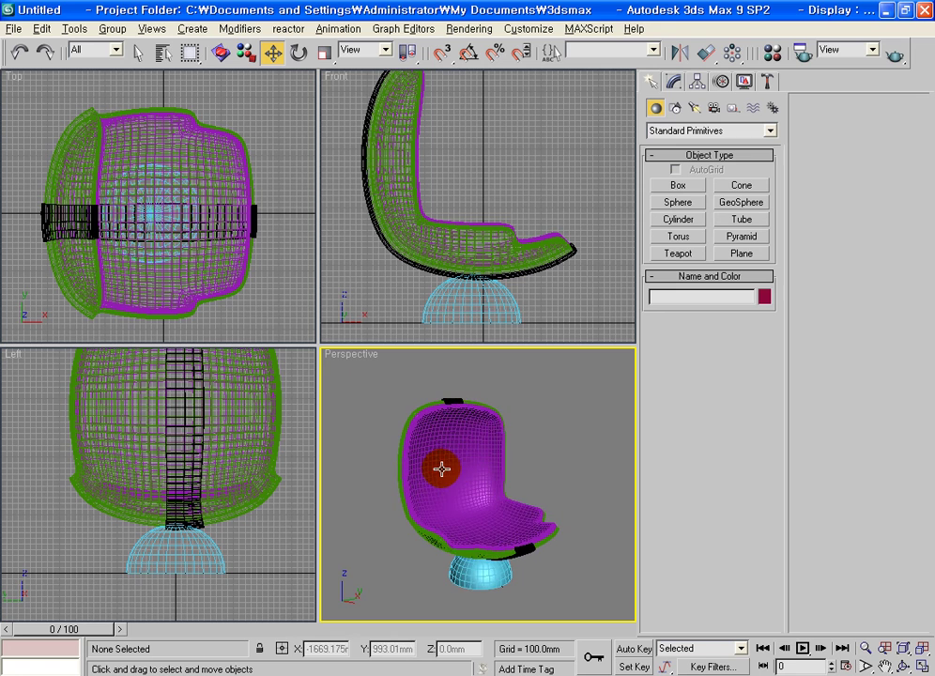